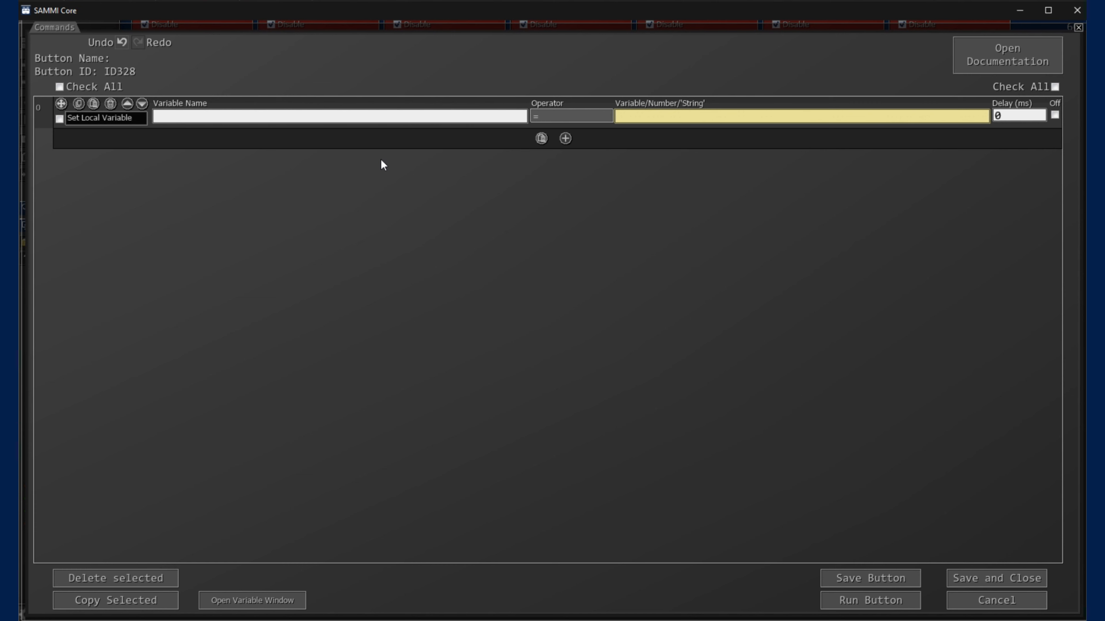
# Name the local variable count, set its value to 10, run the button, and open its variable list
pyautogui.write('count')
pyautogui.click(838, 114)
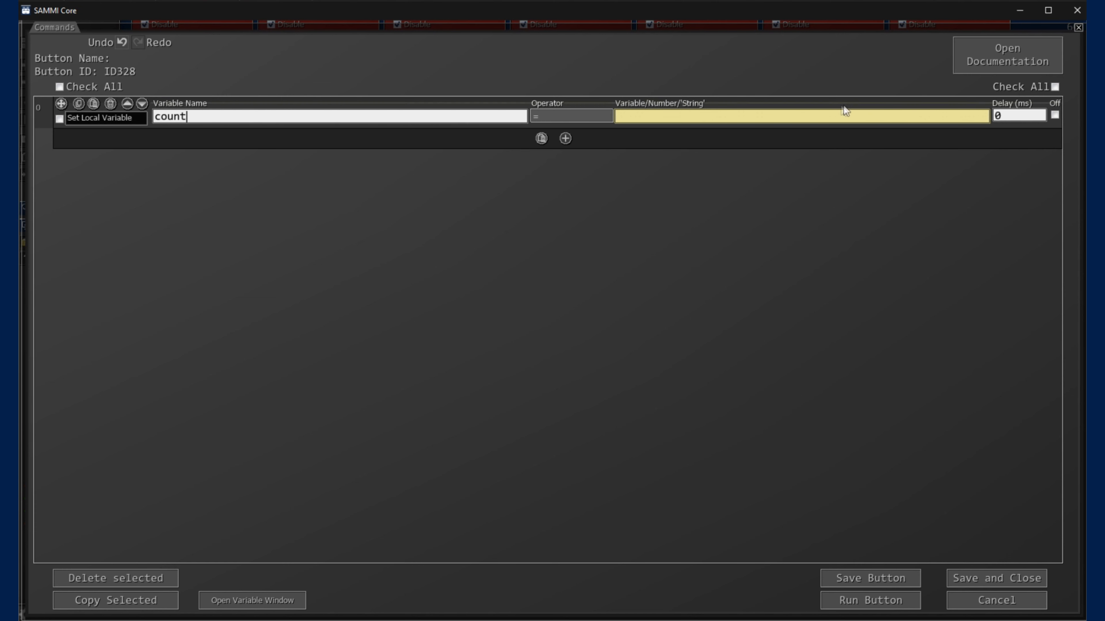
pyautogui.write('10')
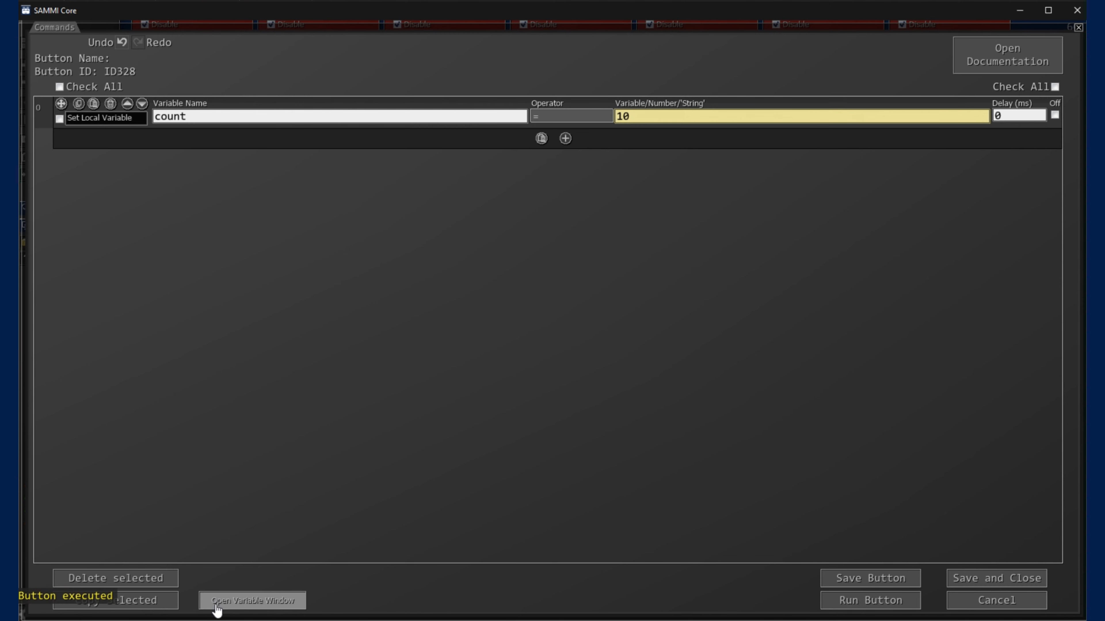
pyautogui.click(264, 604)
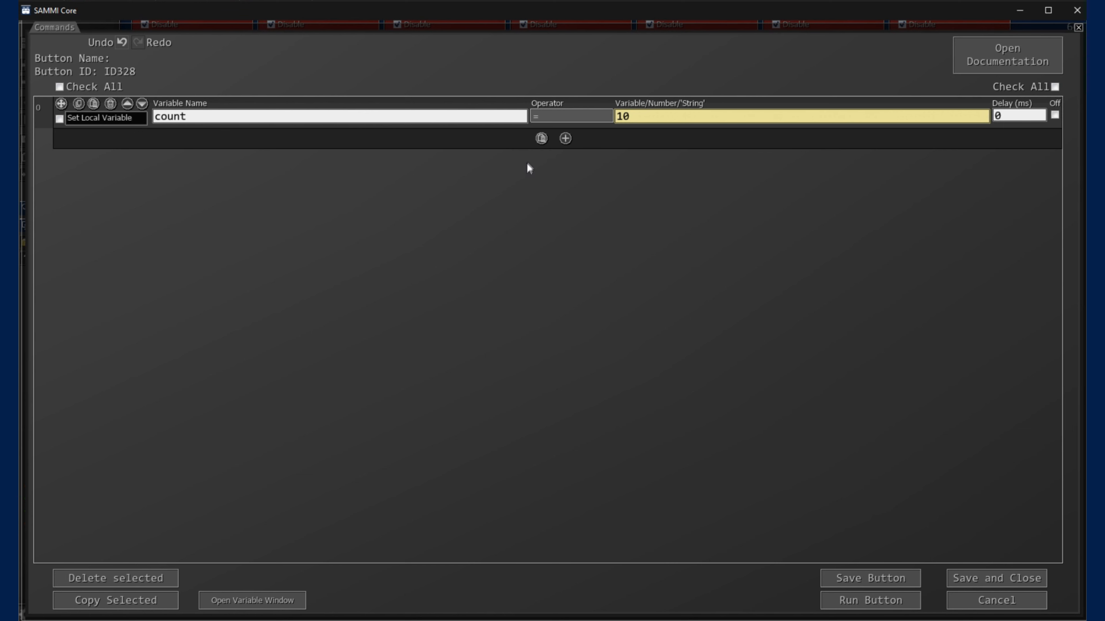
pyautogui.click(565, 137)
pyautogui.write('set local')
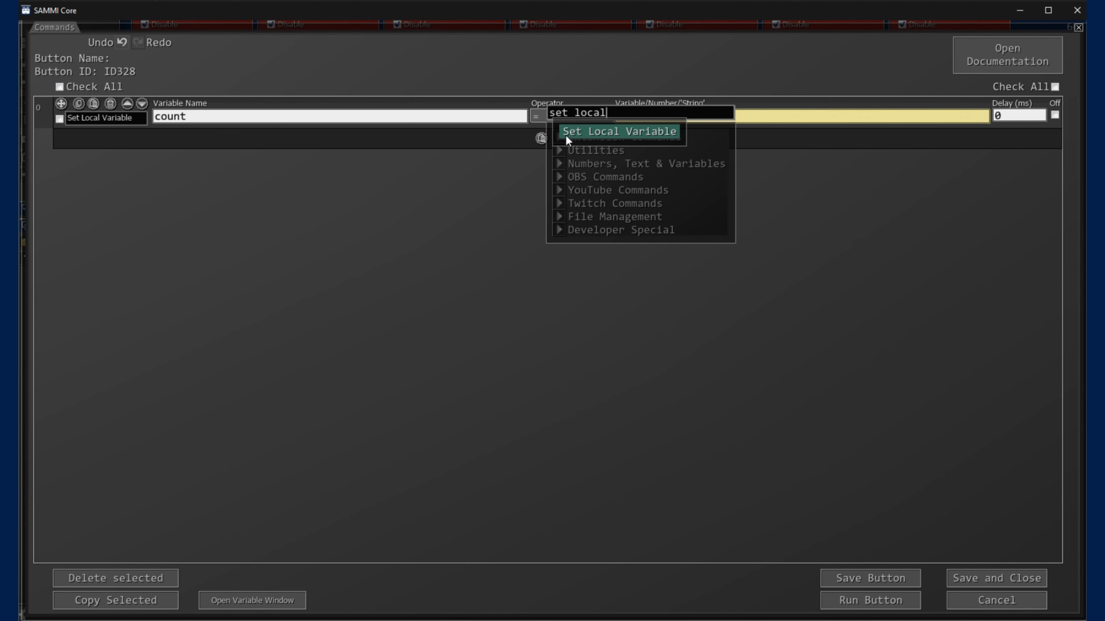
pyautogui.click(132, 157)
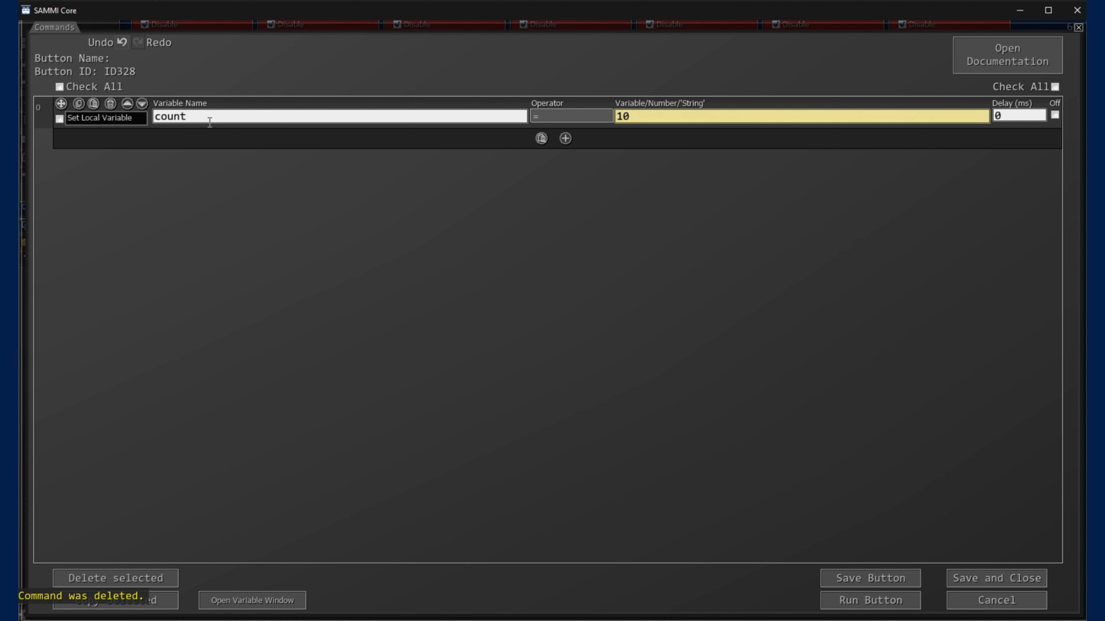
pyautogui.click(565, 137)
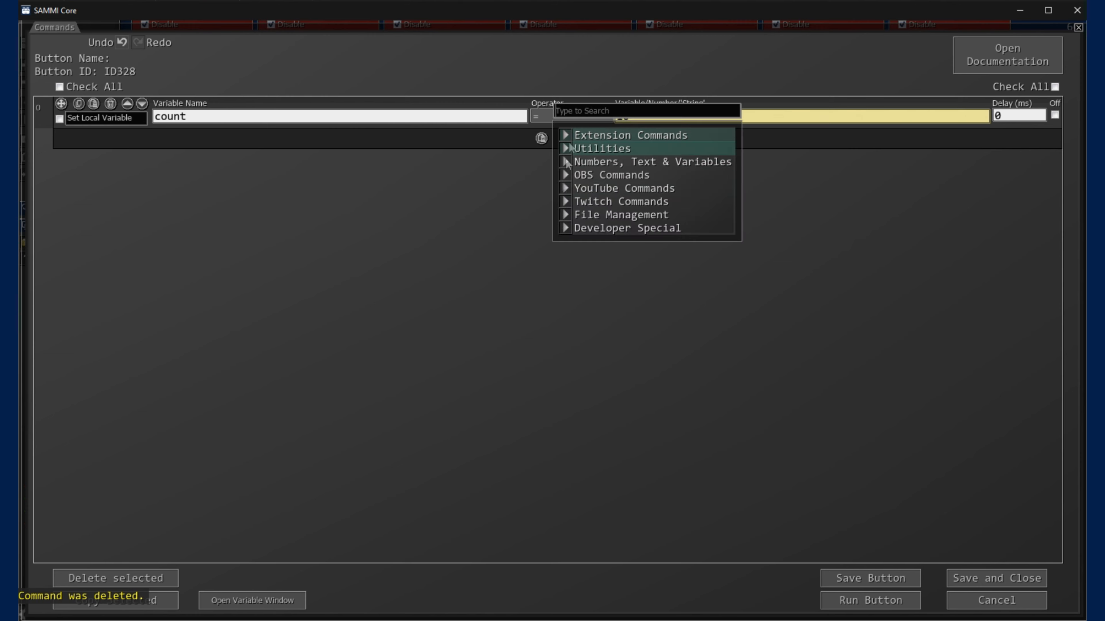
pyautogui.write('a')
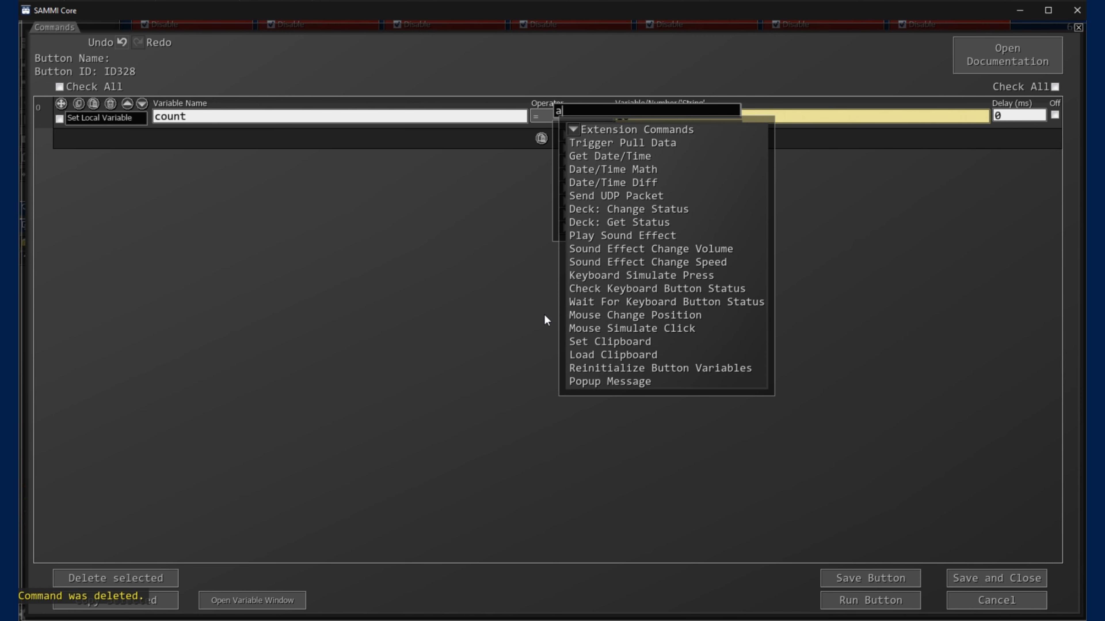
pyautogui.write('lert')
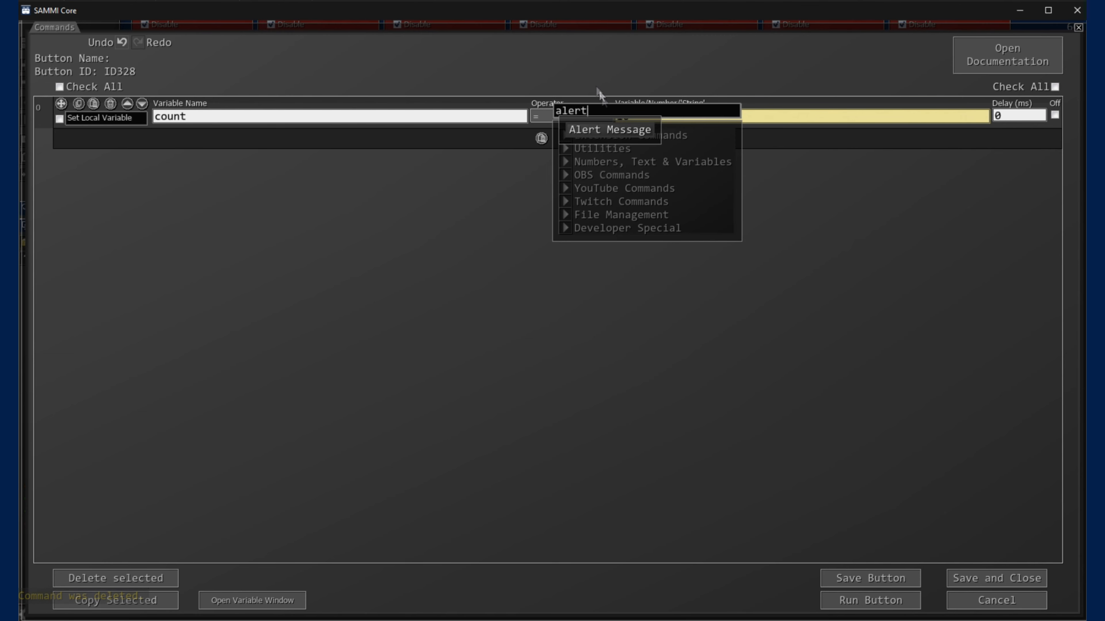
pyautogui.click(614, 123)
pyautogui.click(531, 140)
# Add an Alert Message command below the count variable command
pyautogui.click(565, 138)
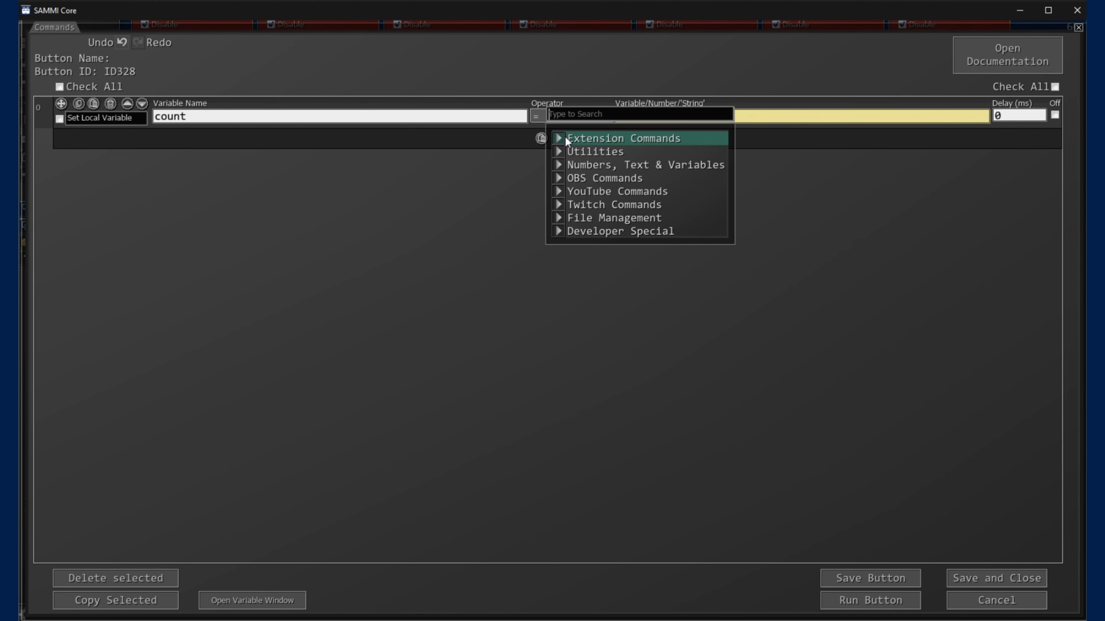
pyautogui.write('alert')
pyautogui.click(565, 136)
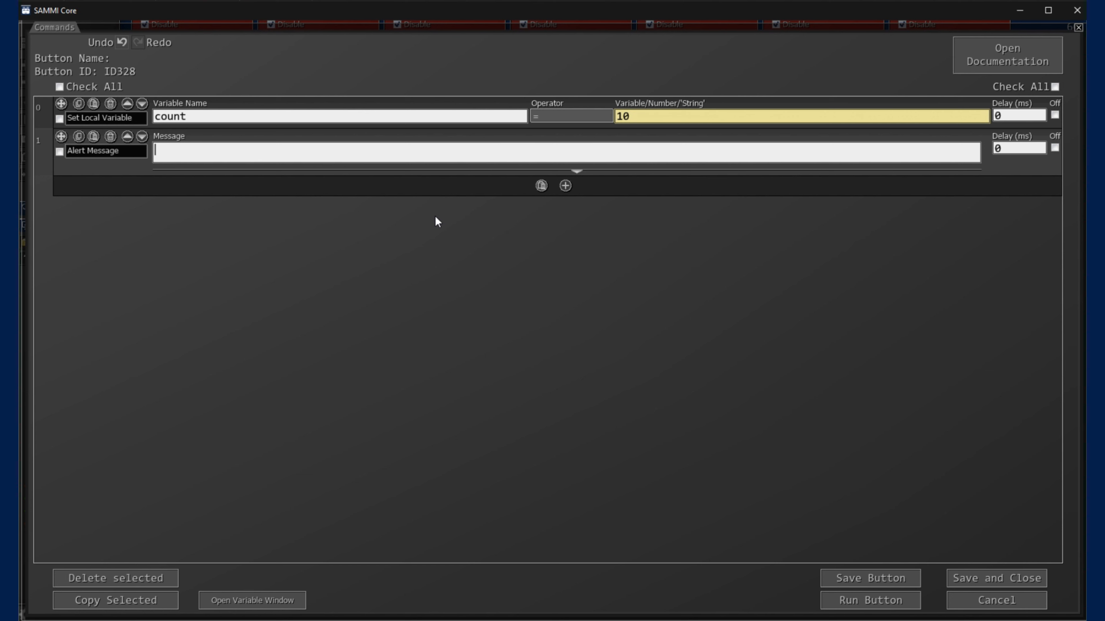
# Set the alert message to "Count is /$count$/." and run the button
pyautogui.write('Count is /$$/')
pyautogui.press('Left')
pyautogui.press('Left')
pyautogui.write('count')
pyautogui.press('Right')
pyautogui.press('Right')
pyautogui.write('.')
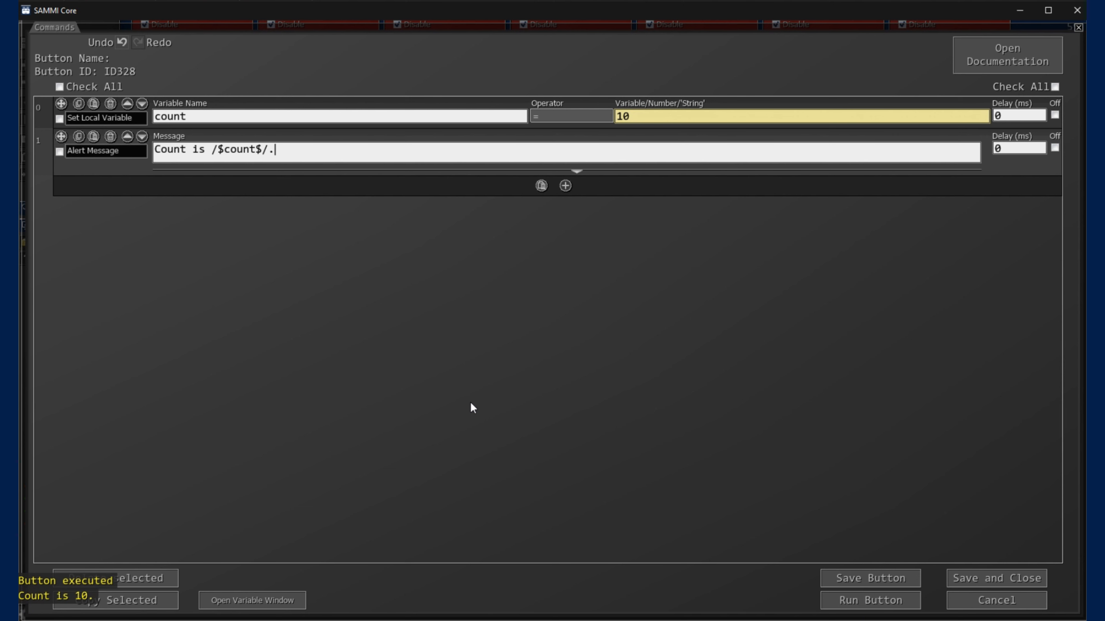
# Examine the /$ and $/ markers enclosing the count variable in the alert message
pyautogui.click(236, 151)
pyautogui.doubleClick(213, 151)
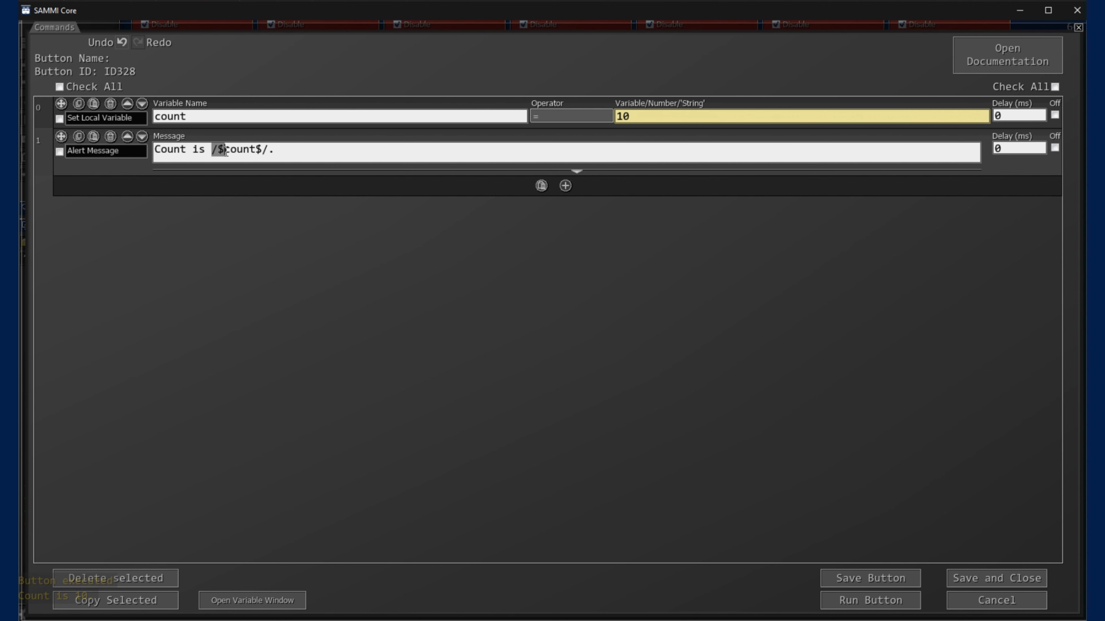
pyautogui.doubleClick(262, 151)
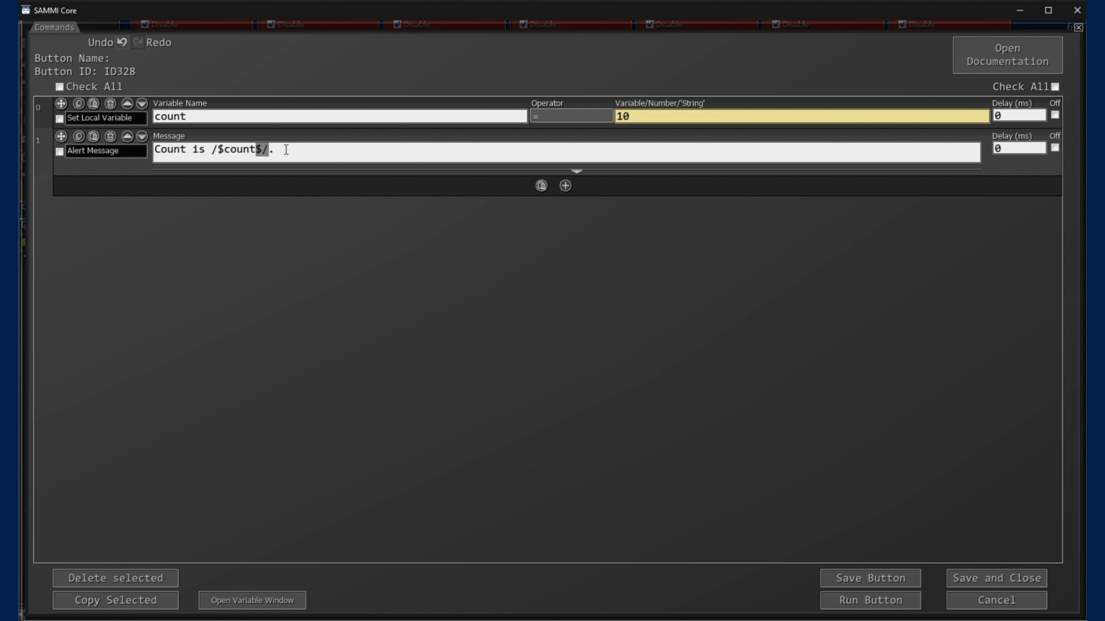
pyautogui.doubleClick(217, 150)
pyautogui.click(274, 151)
pyautogui.moveTo(213, 150); pyautogui.dragTo(268, 150)
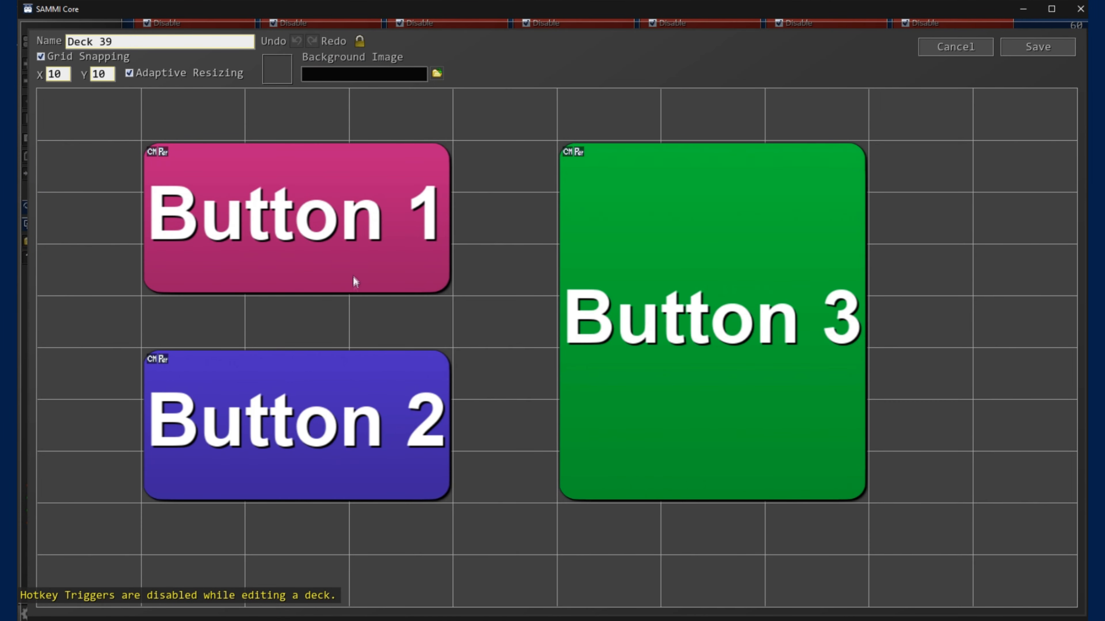
# Open Button 1's commands, run the button, and compare its variable list before and after the run
pyautogui.doubleClick(353, 278)
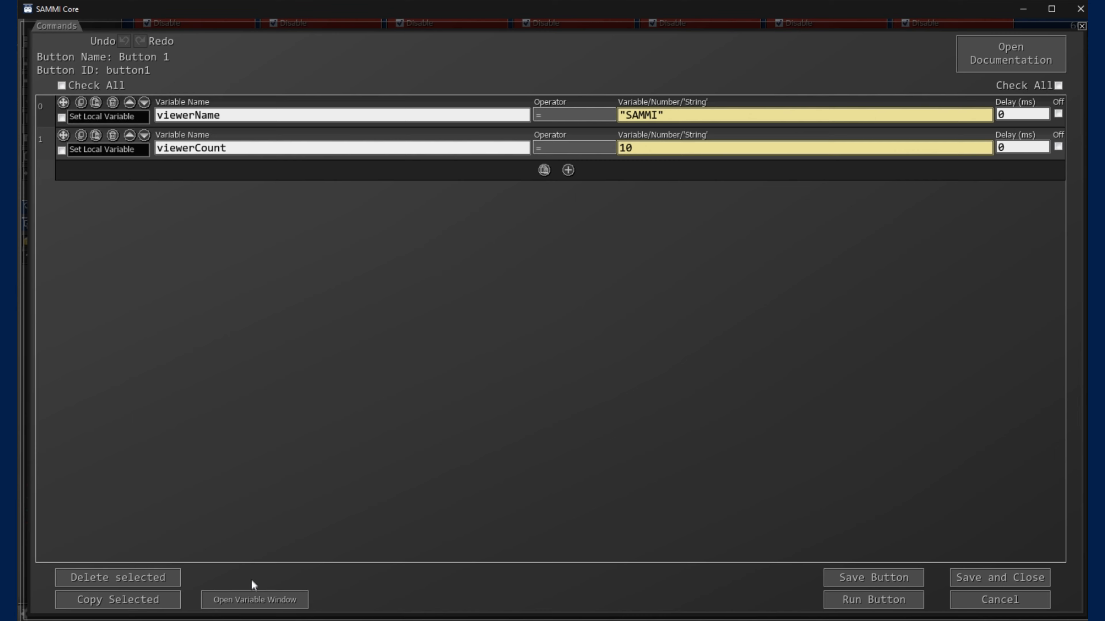
pyautogui.click(254, 599)
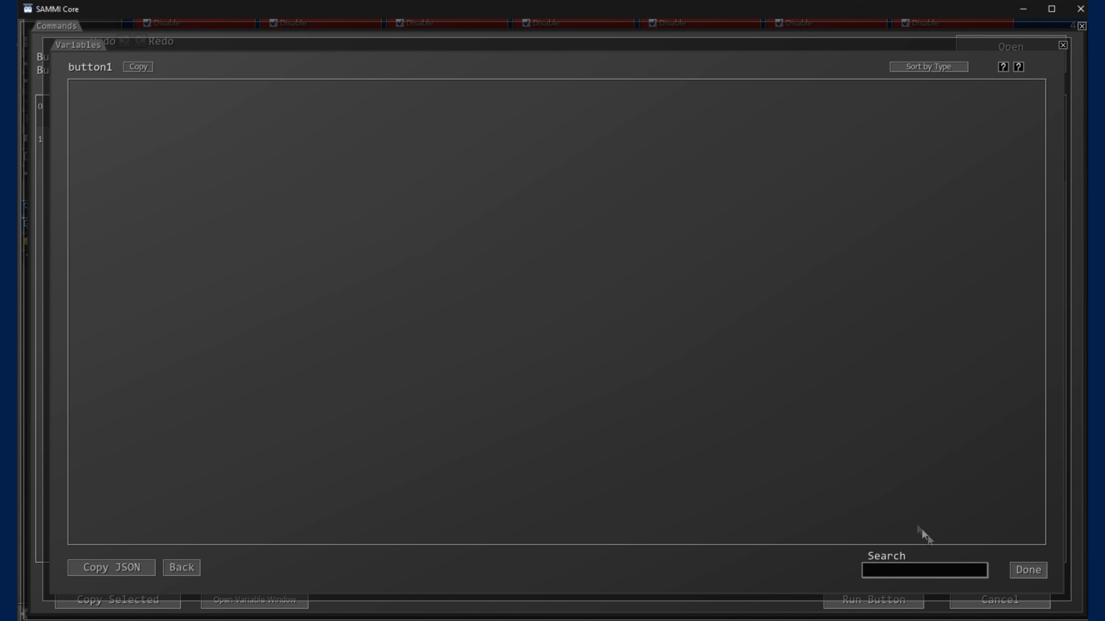
pyautogui.click(1027, 570)
pyautogui.click(887, 601)
pyautogui.click(284, 600)
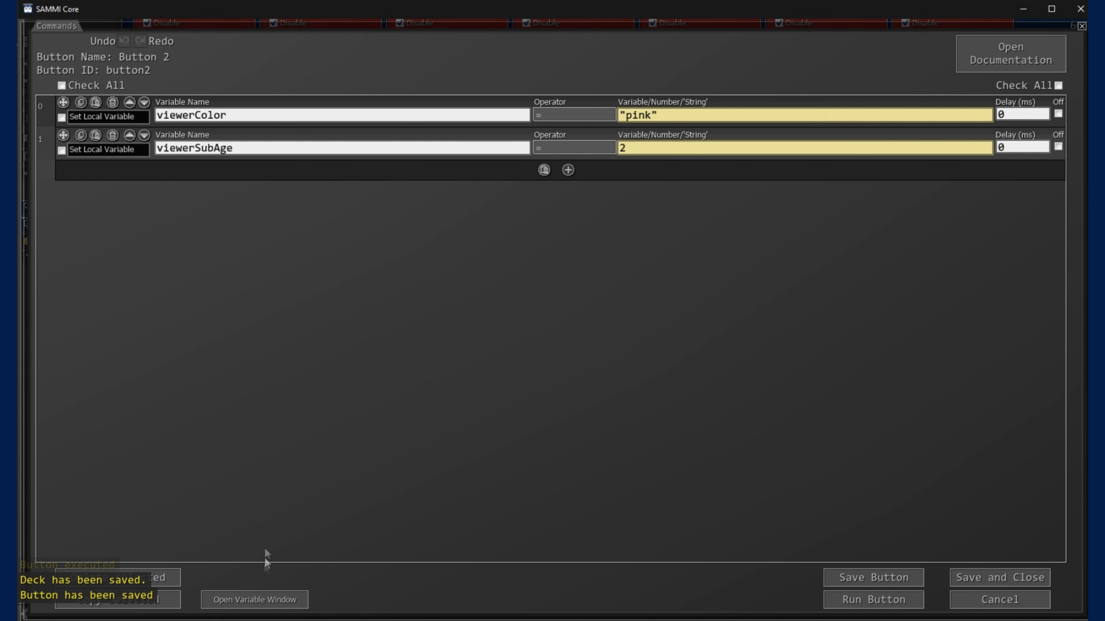
# Run Button 2, inspect its variable list before and after the run, and save the button
pyautogui.click(270, 599)
pyautogui.click(1028, 571)
pyautogui.click(286, 600)
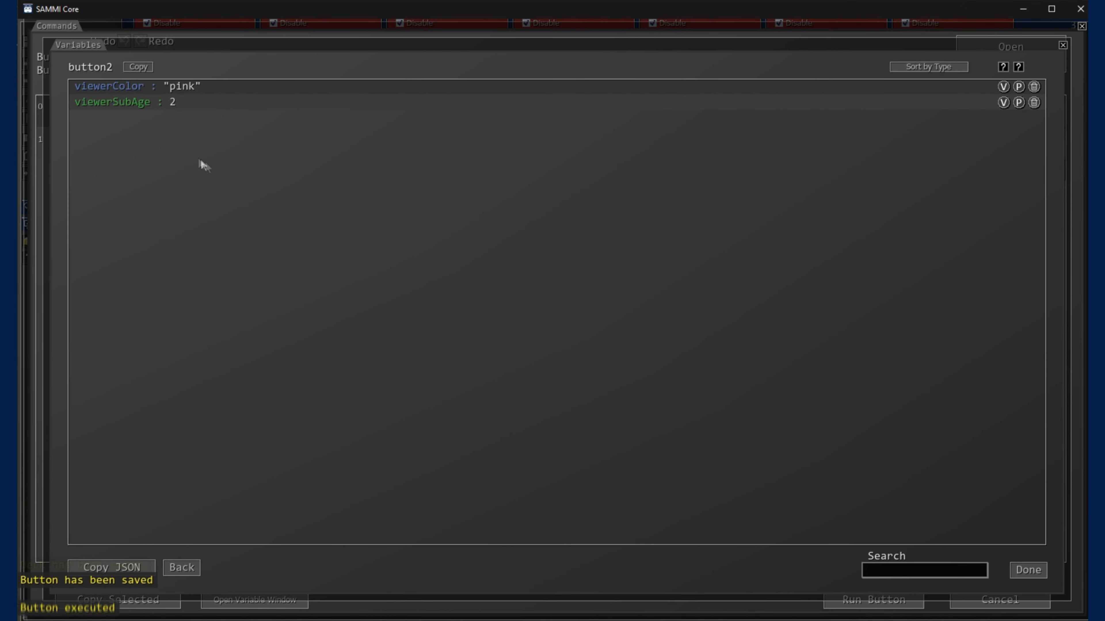
pyautogui.click(1028, 570)
pyautogui.click(874, 578)
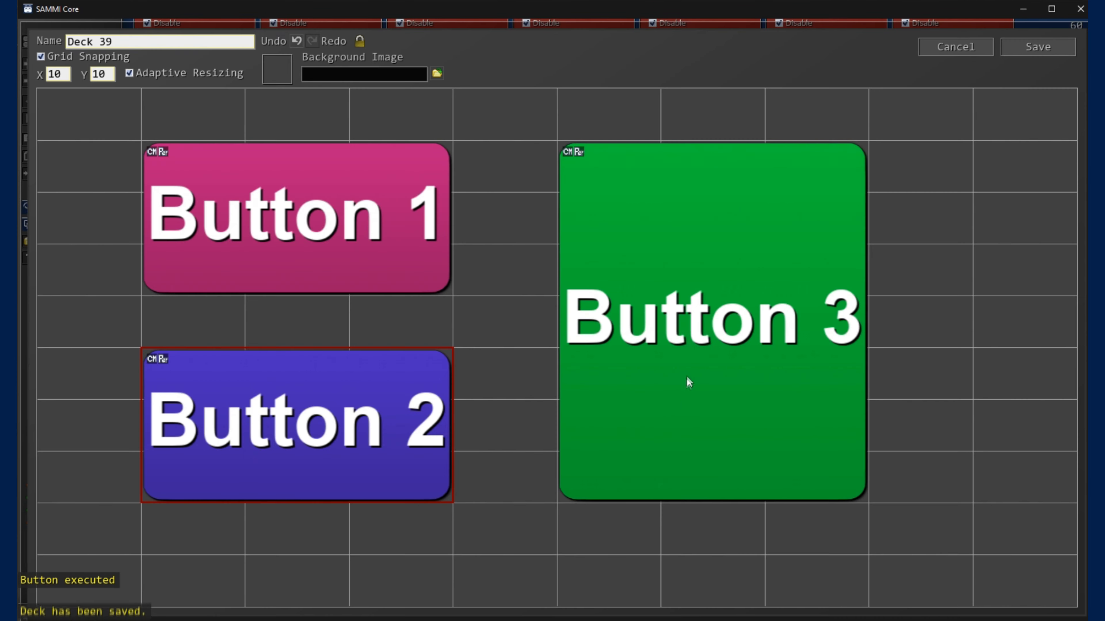
# Run Button 3 from its commands, inspect its variable list, and return to the deck
pyautogui.doubleClick(692, 226)
pyautogui.click(873, 600)
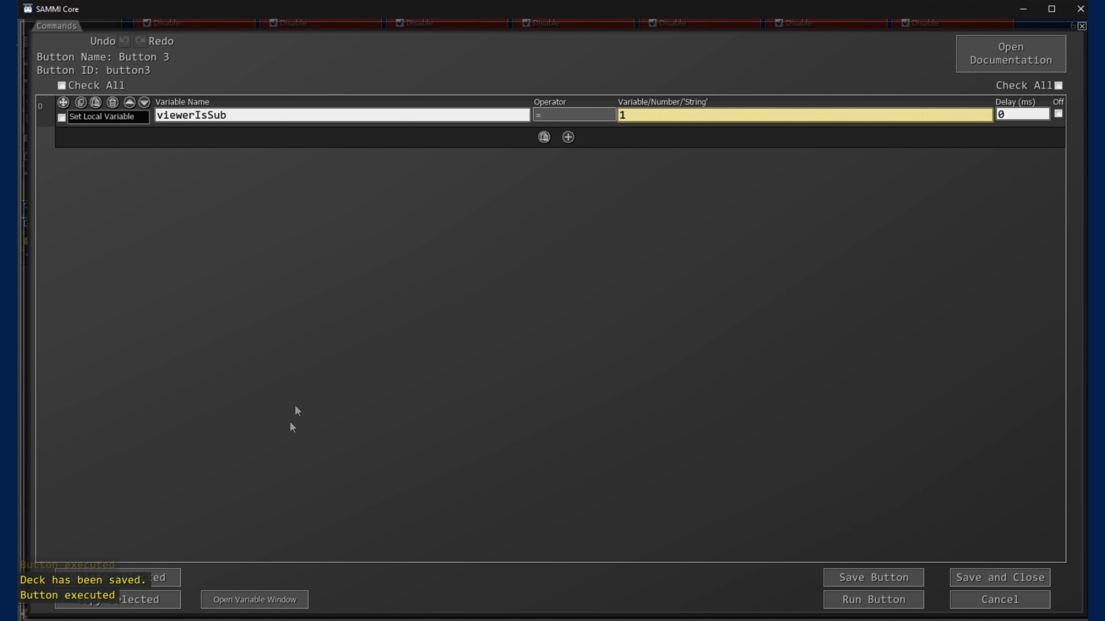
pyautogui.click(261, 603)
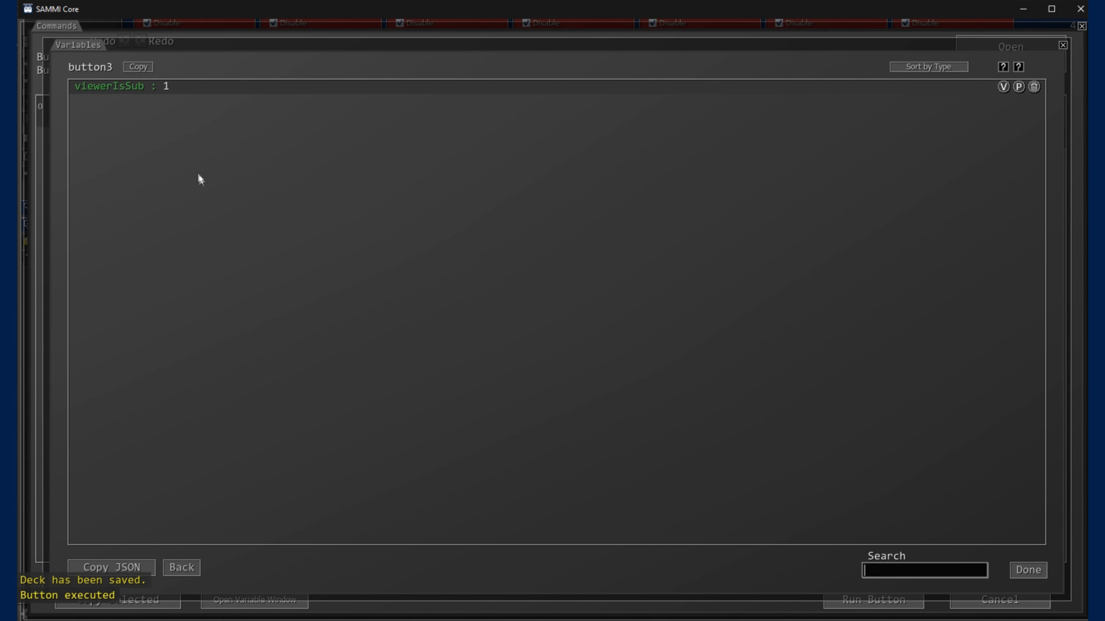
pyautogui.click(1028, 571)
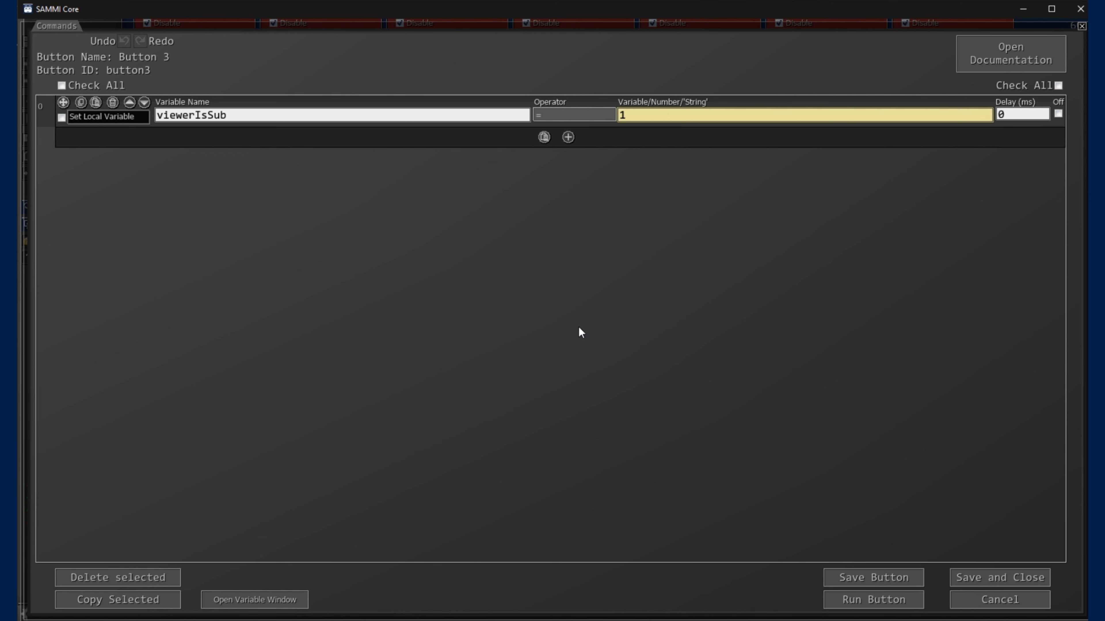
pyautogui.click(989, 606)
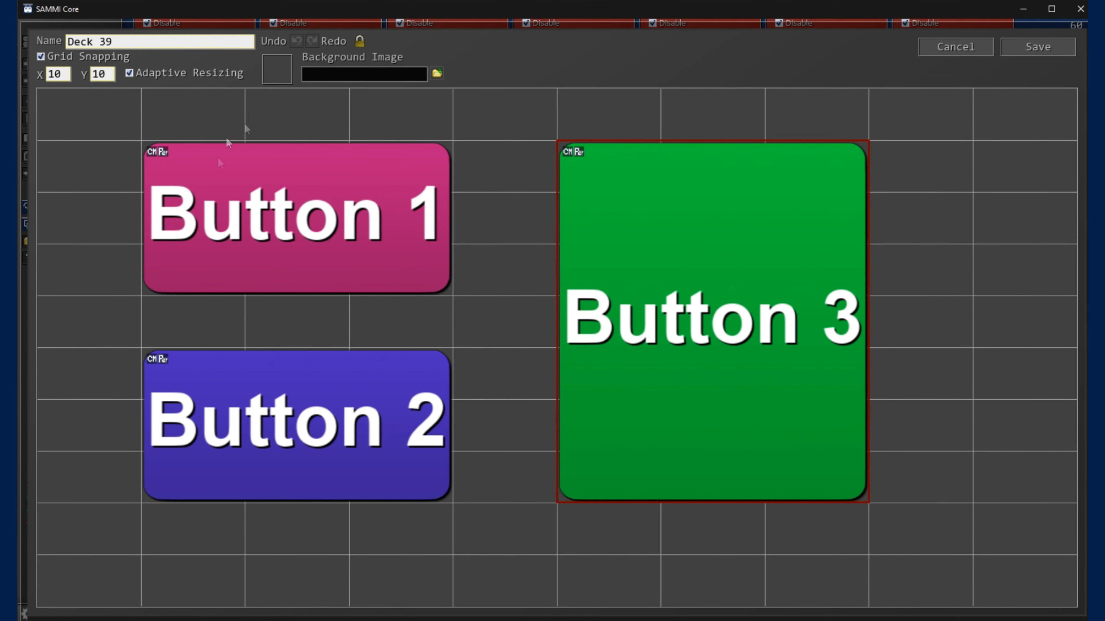
# Copy the variable name viewerName from Button 1's commands, then save and close them
pyautogui.doubleClick(328, 183)
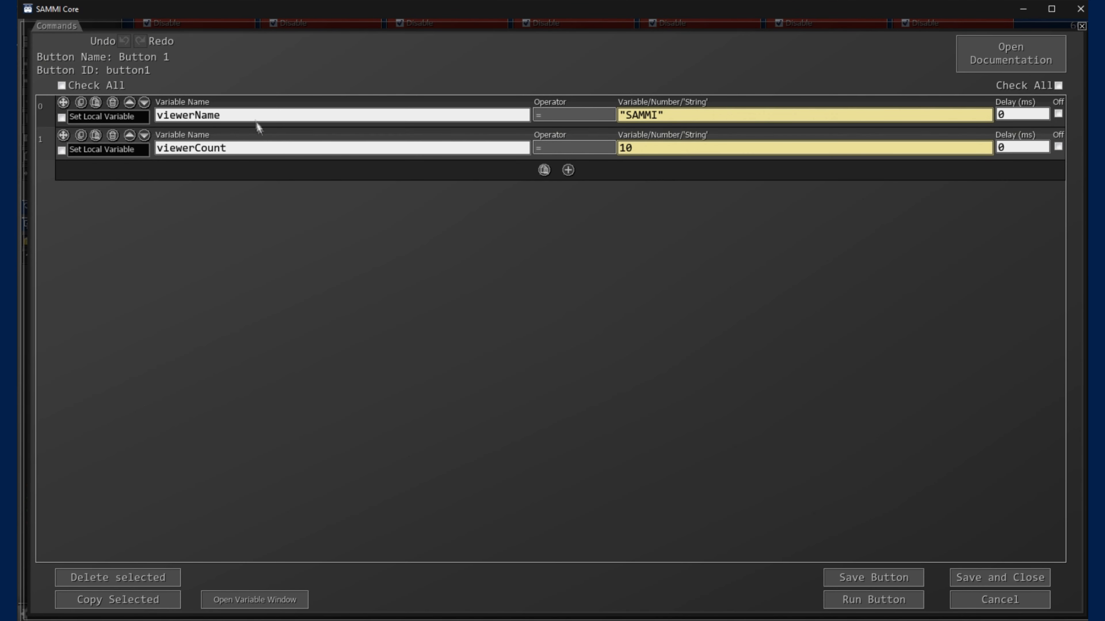
pyautogui.moveTo(254, 116); pyautogui.dragTo(93, 103)
pyautogui.hotkey('ctrl', 'c')
pyautogui.click(227, 111)
pyautogui.click(987, 575)
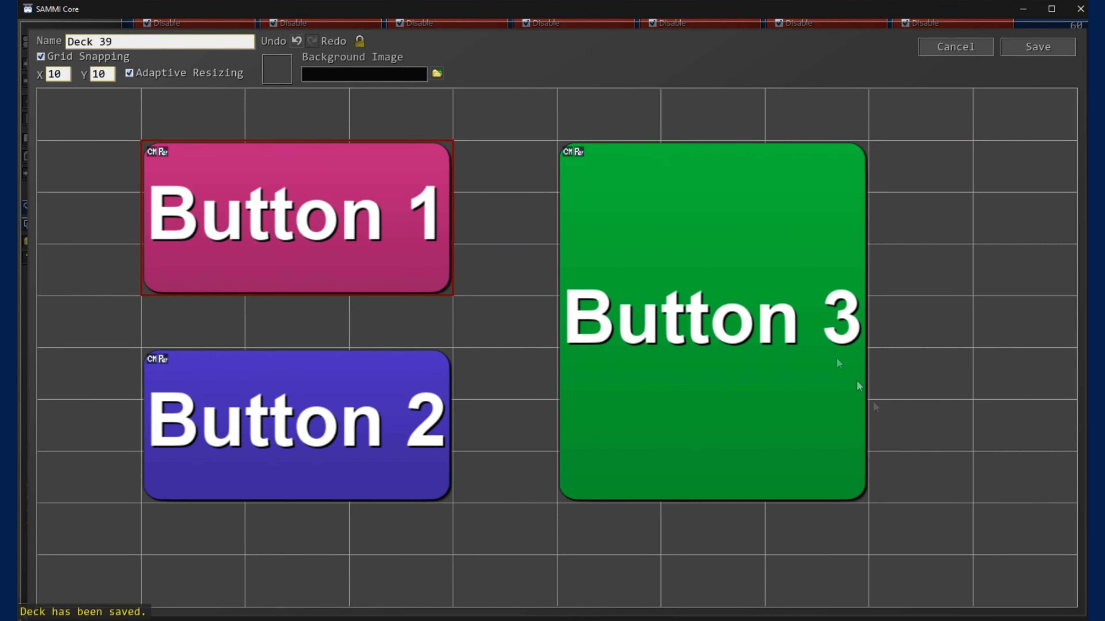
# Add a Get Button Variable command to Button 3 with viewerName as the variable to get
pyautogui.doubleClick(693, 248)
pyautogui.click(566, 136)
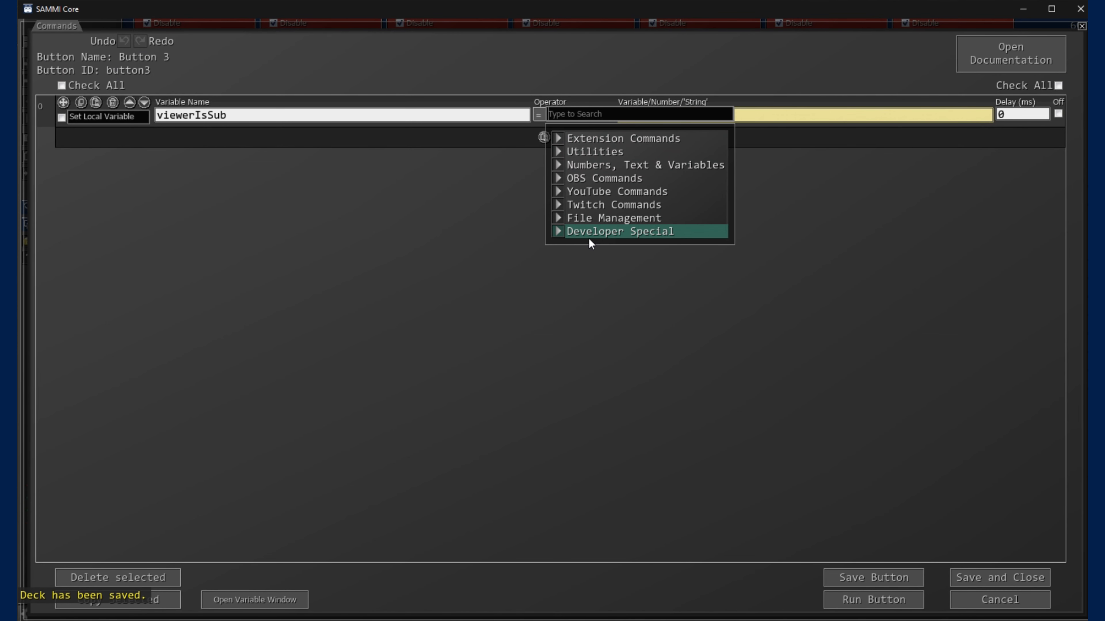
pyautogui.write('get butt')
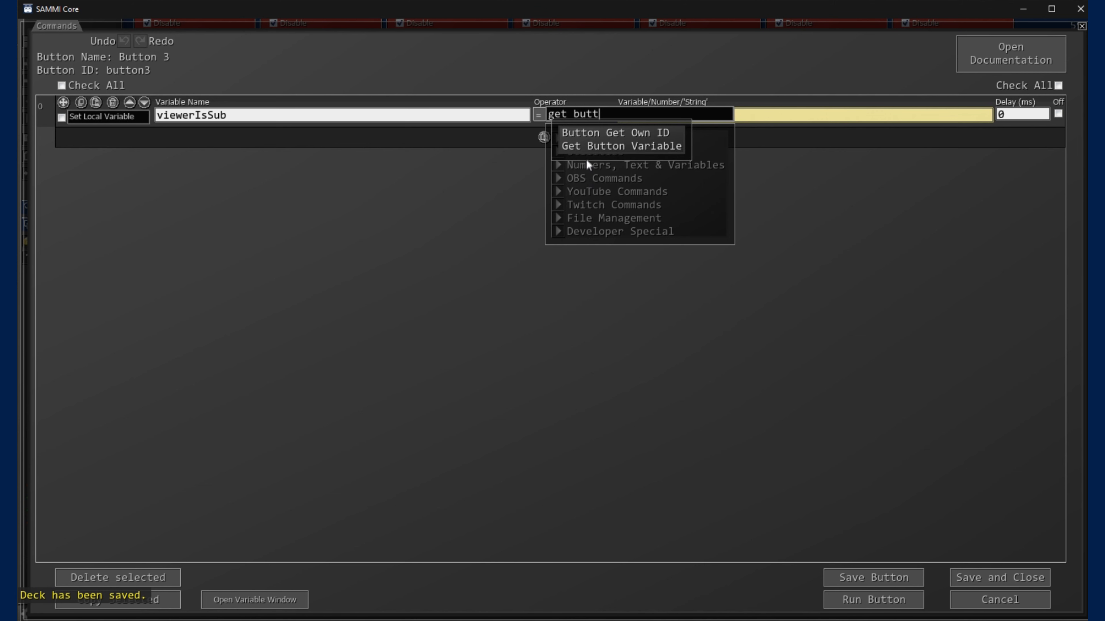
pyautogui.click(622, 146)
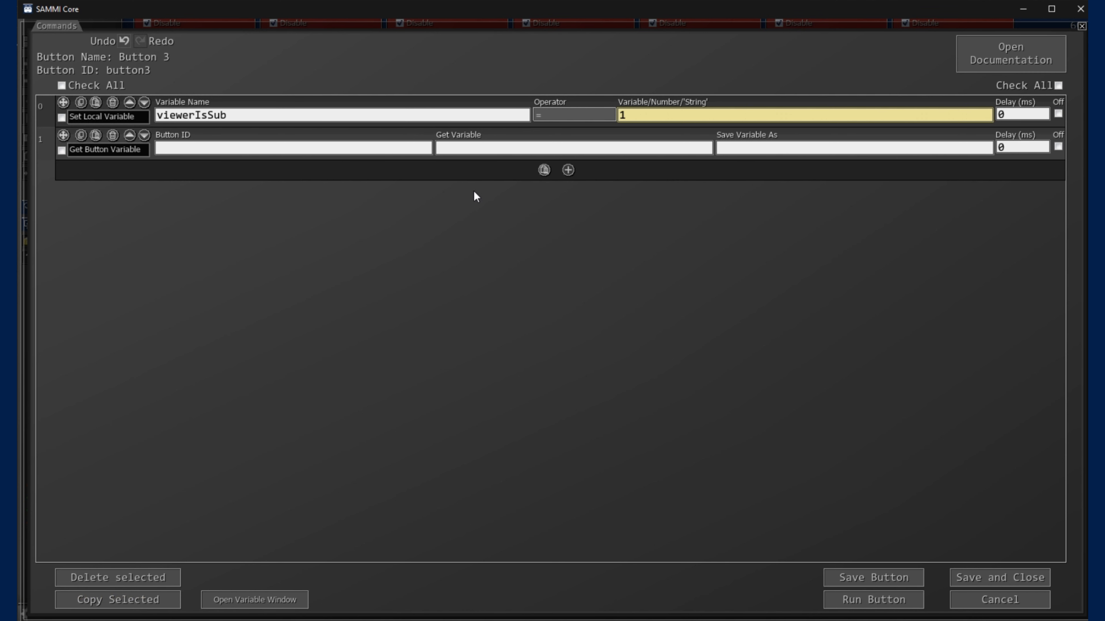
pyautogui.hotkey('ctrl', 'v')
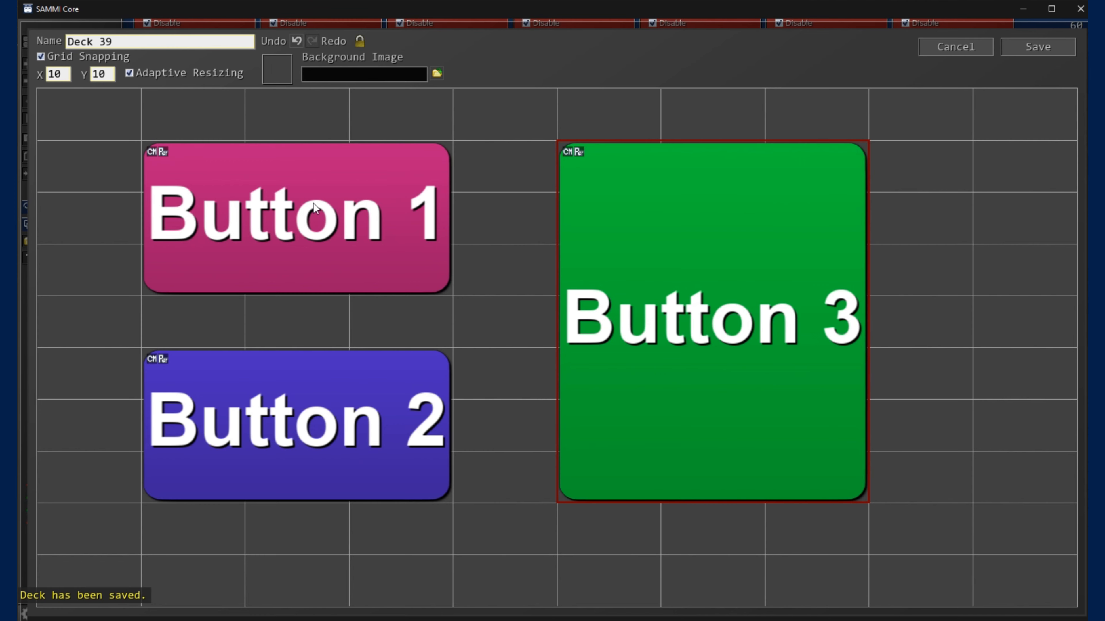
# Copy Button 1's ID and paste it as the Button ID in Button 3's Get Button Variable command
pyautogui.rightClick(330, 200)
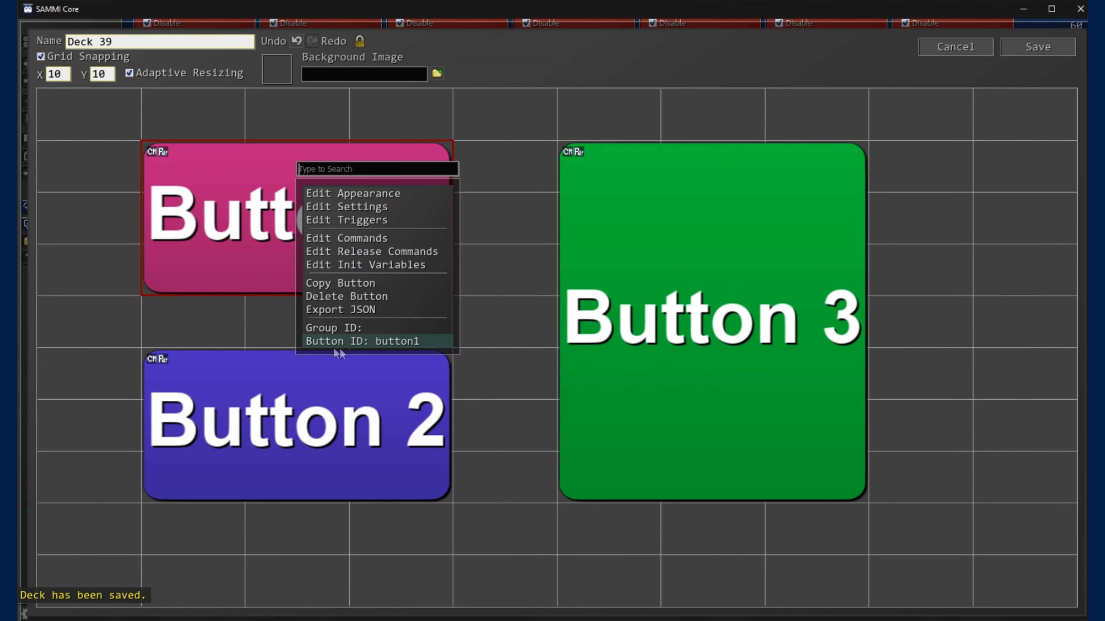
pyautogui.click(421, 343)
pyautogui.click(712, 224)
pyautogui.doubleClick(712, 225)
pyautogui.click(332, 148)
pyautogui.hotkey('ctrl', 'v')
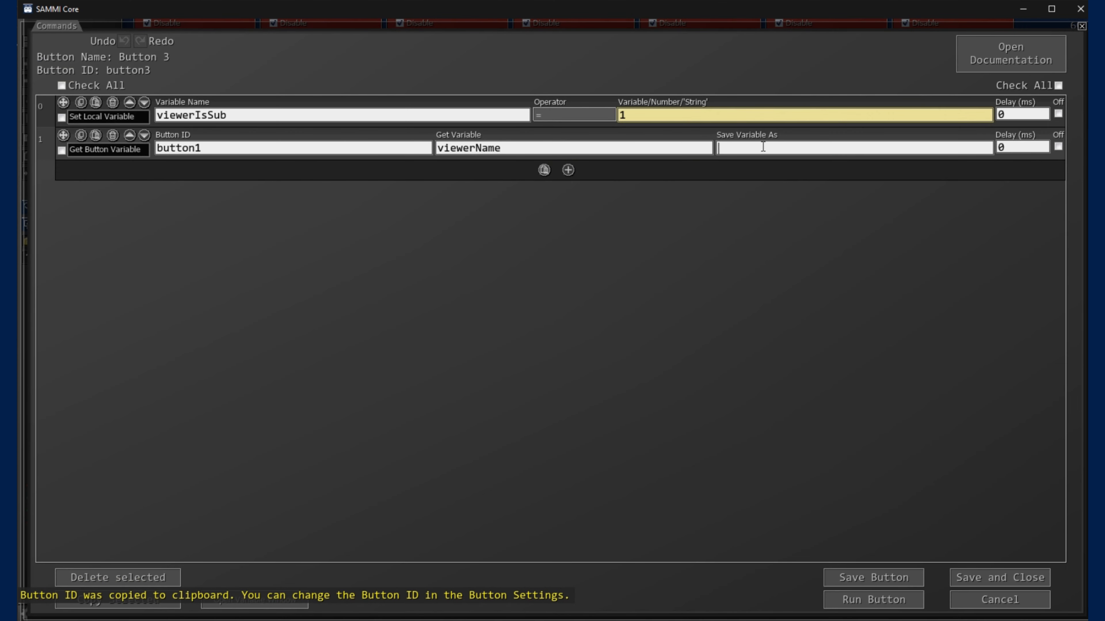
# Save the retrieved variable as name in Button 3's Get Button Variable command, then save and close the commands
pyautogui.click(763, 147)
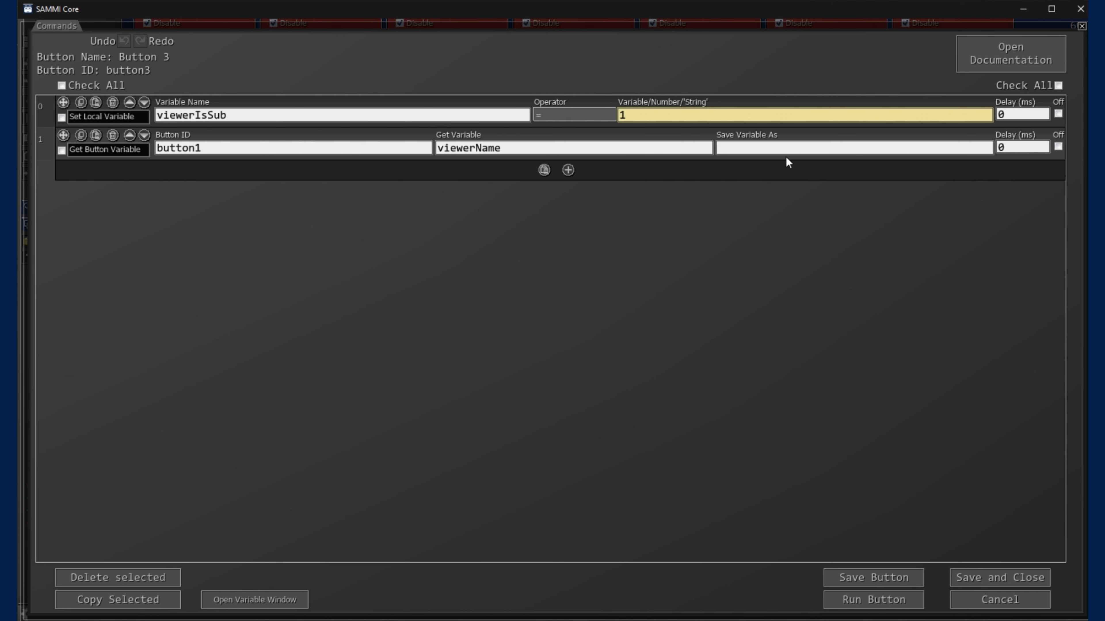
pyautogui.write('name')
pyautogui.click(864, 577)
pyautogui.click(972, 579)
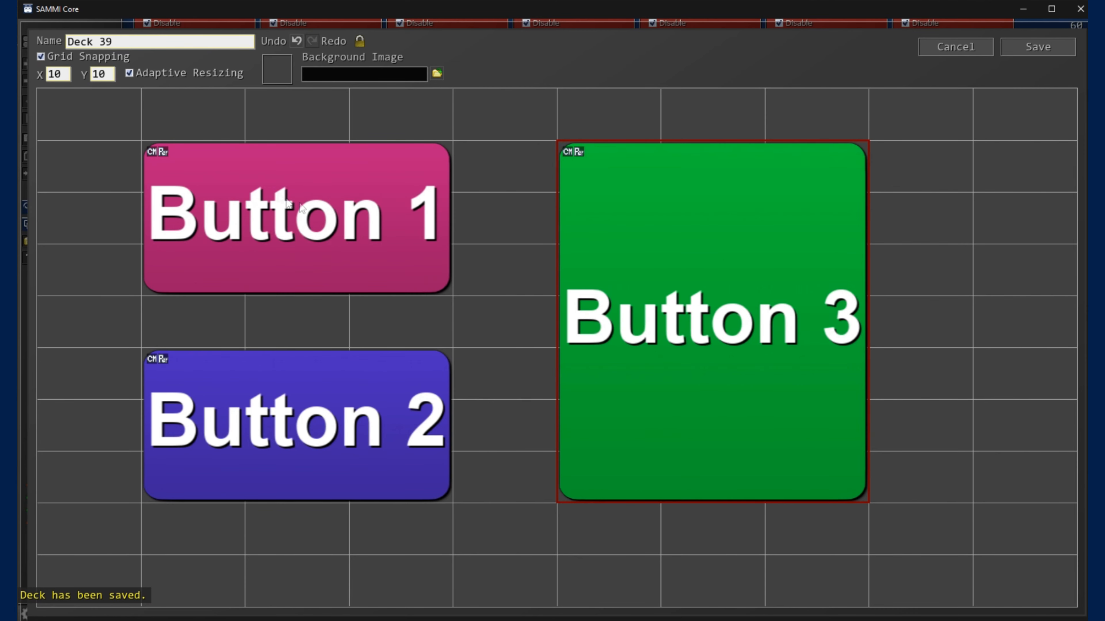
# Reopen Button 3's commands and check the viewerName entry in the Get Button Variable command
pyautogui.doubleClick(695, 228)
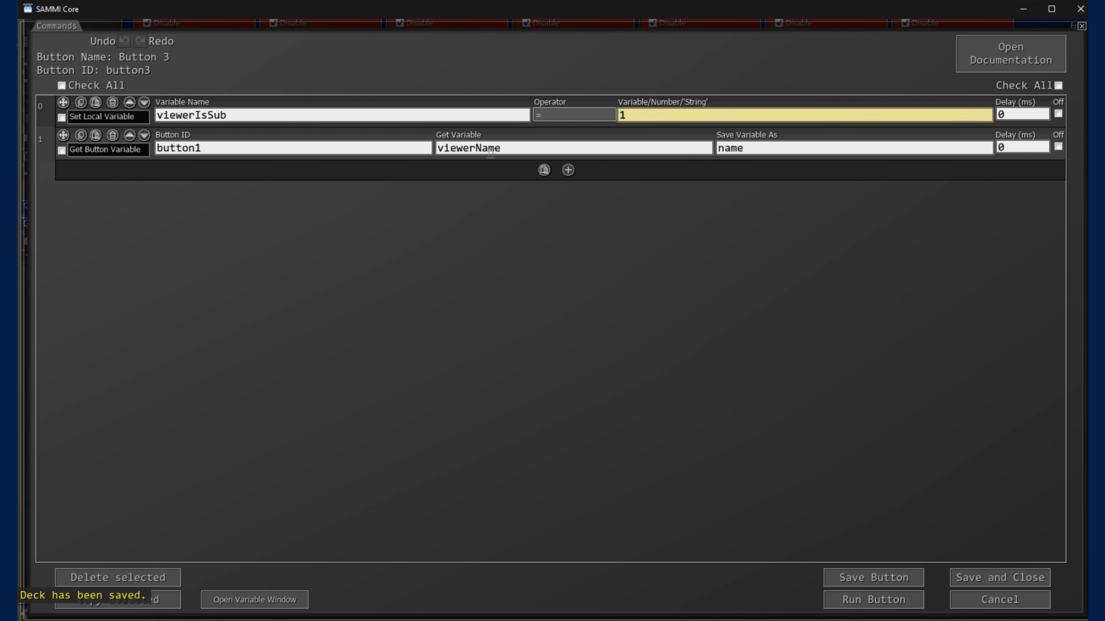
pyautogui.doubleClick(508, 148)
pyautogui.click(516, 148)
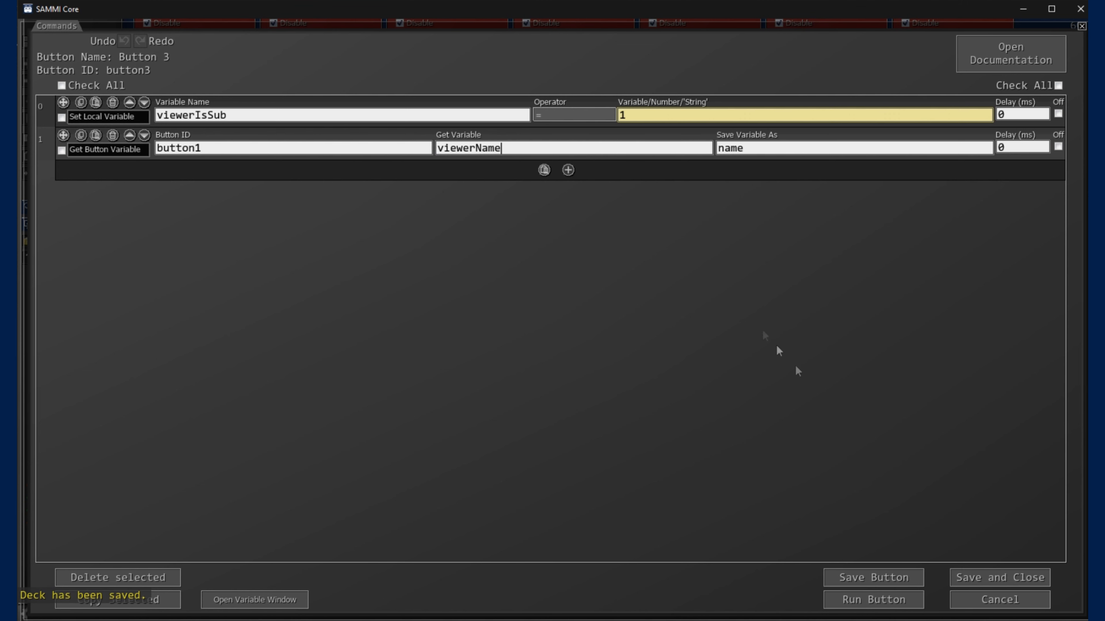
# Run Button 3 and view its stored variables in the variable window
pyautogui.moveTo(764, 149); pyautogui.dragTo(689, 143)
pyautogui.click(735, 187)
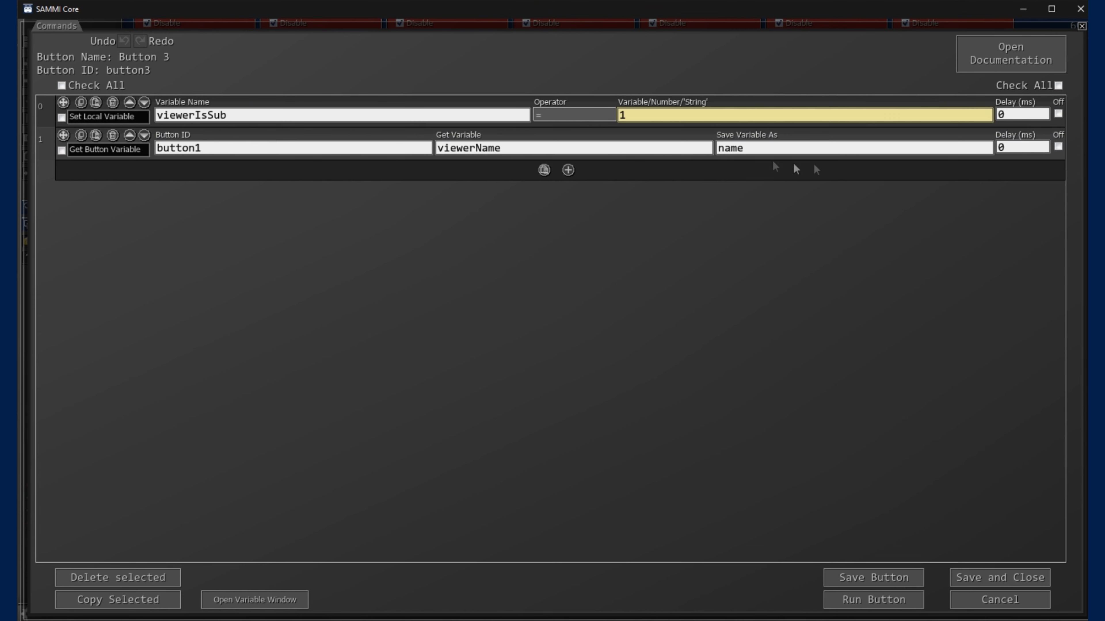
pyautogui.click(873, 599)
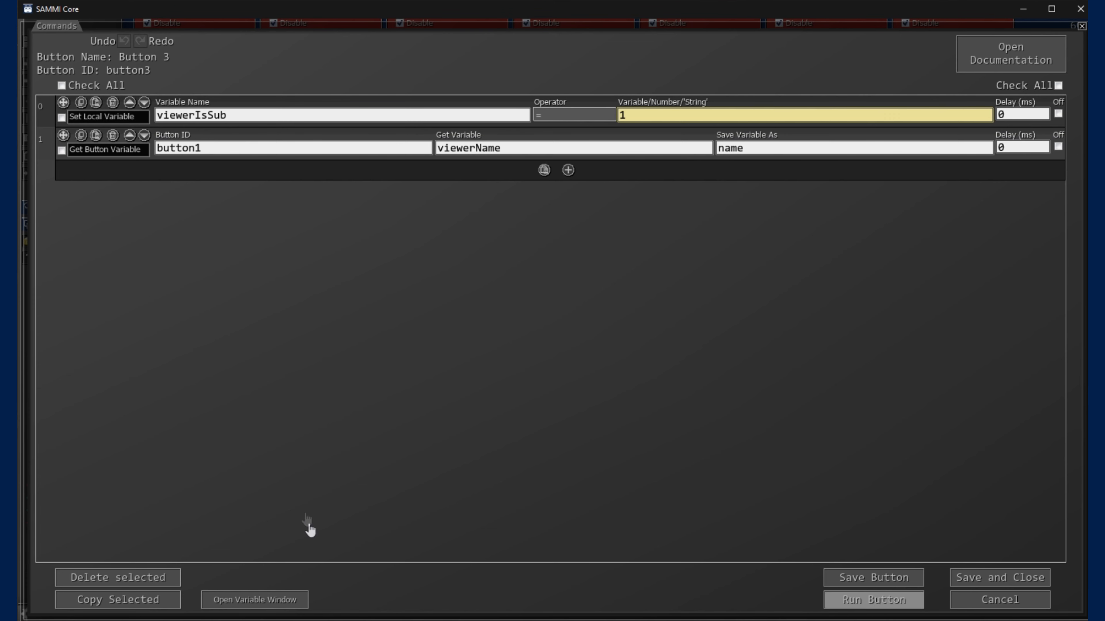
pyautogui.click(282, 600)
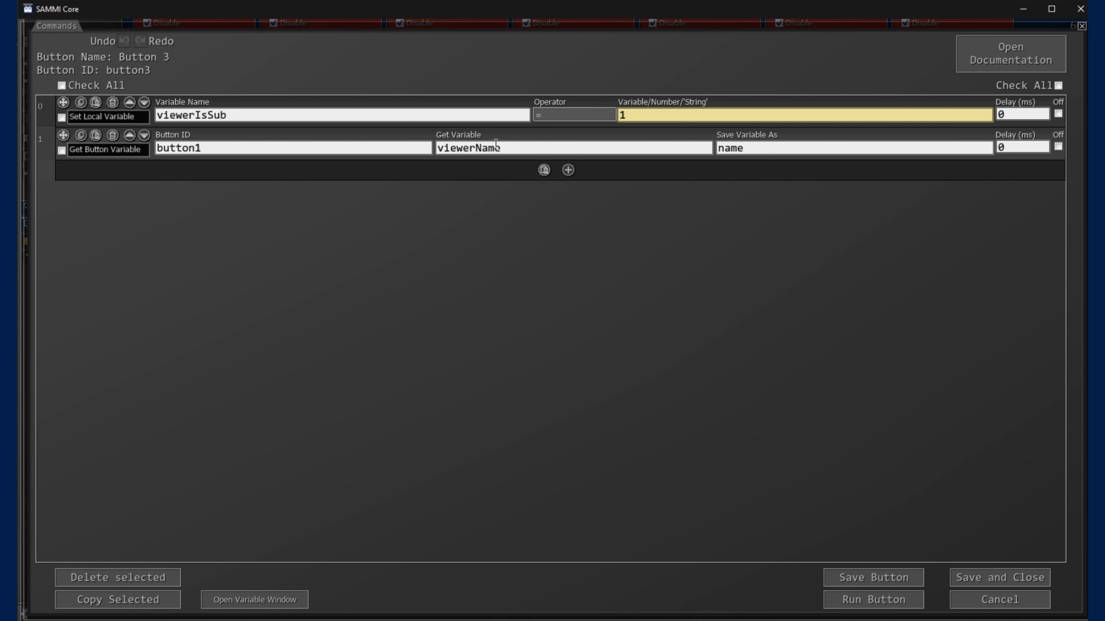
# Add a Set Button Variable command to Button 3 and copy button1 from the Get Button Variable command as its Button ID
pyautogui.click(568, 174)
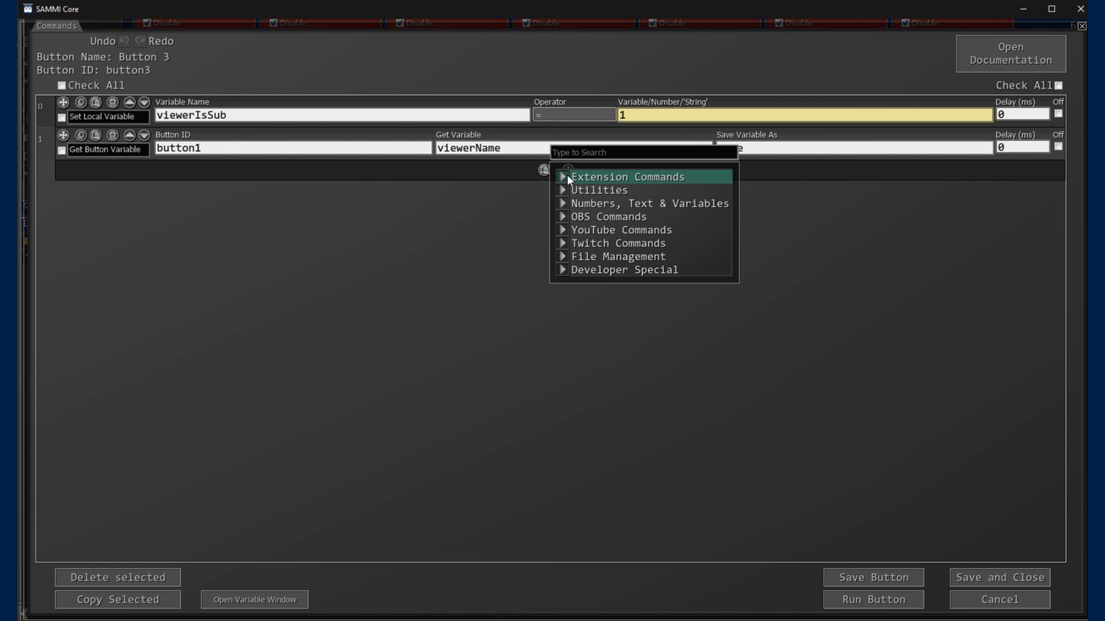
pyautogui.write('set but')
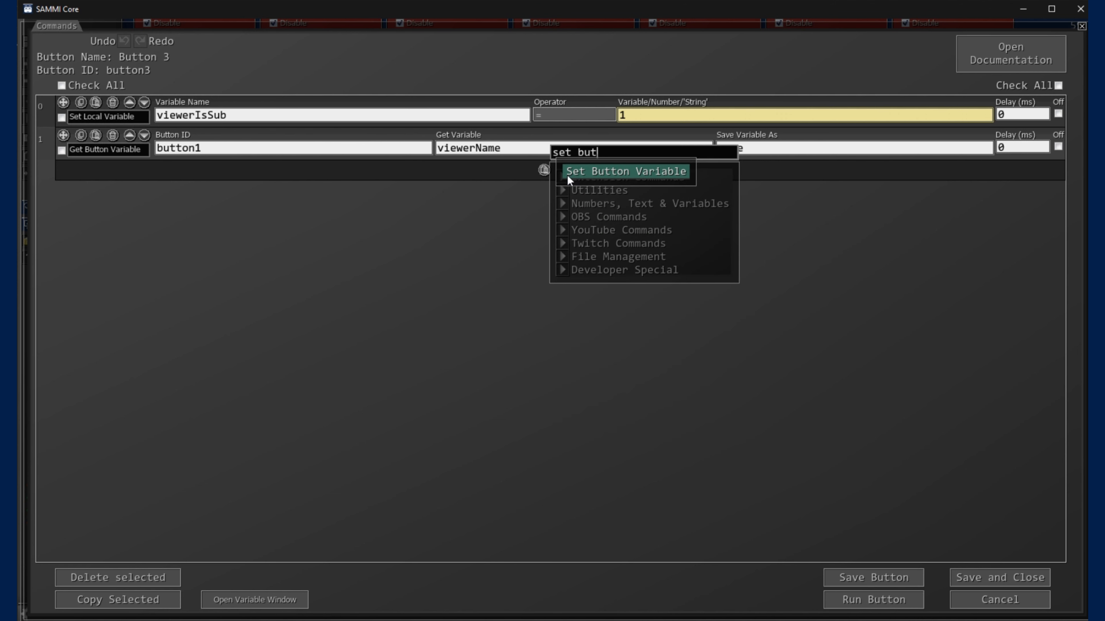
pyautogui.click(569, 179)
pyautogui.doubleClick(180, 148)
pyautogui.hotkey('ctrl', 'c')
pyautogui.click(186, 181)
pyautogui.hotkey('ctrl', 'v')
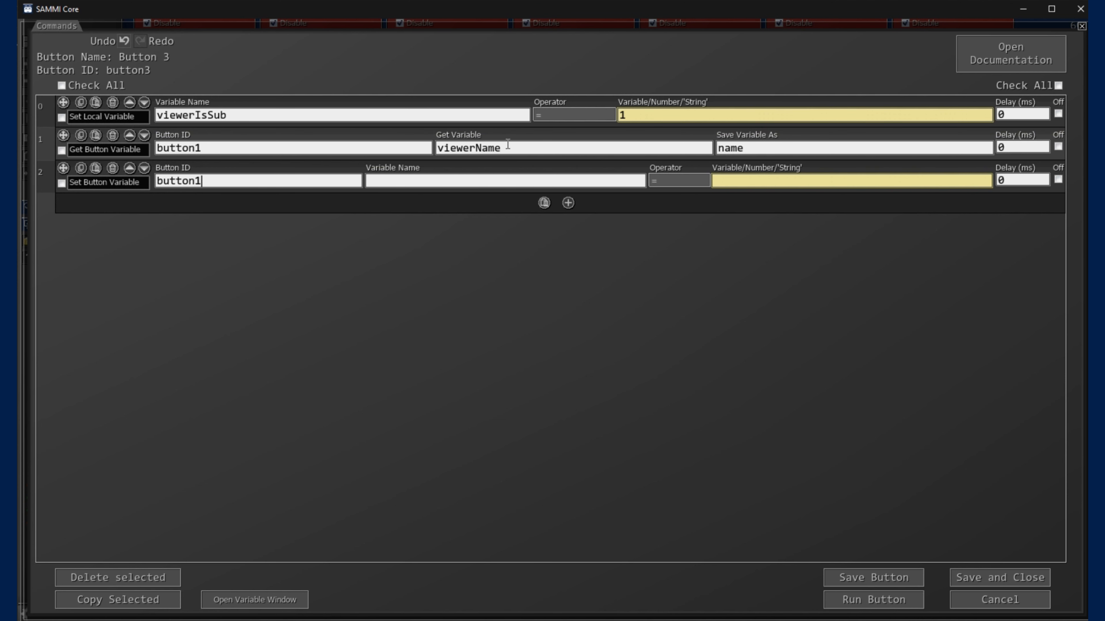
# Copy viewerName into the Set Button Variable command as the variable name and enter a new viewer name in double quotes as its value
pyautogui.moveTo(519, 146); pyautogui.dragTo(408, 150)
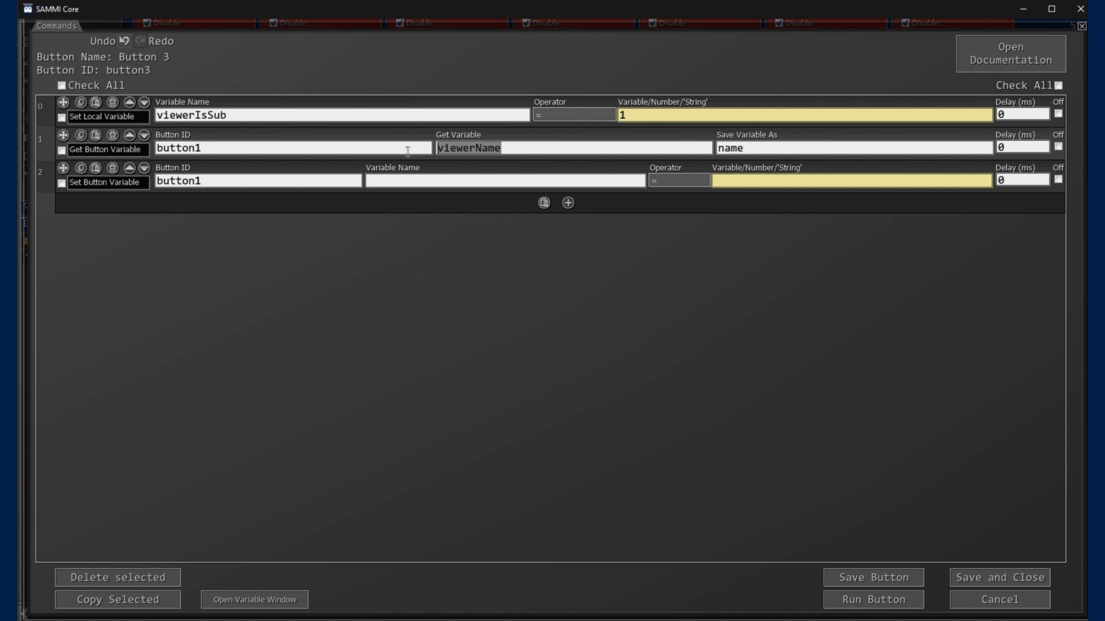
pyautogui.hotkey('ctrl', 'c')
pyautogui.click(429, 181)
pyautogui.hotkey('ctrl', 'v')
pyautogui.press('Tab')
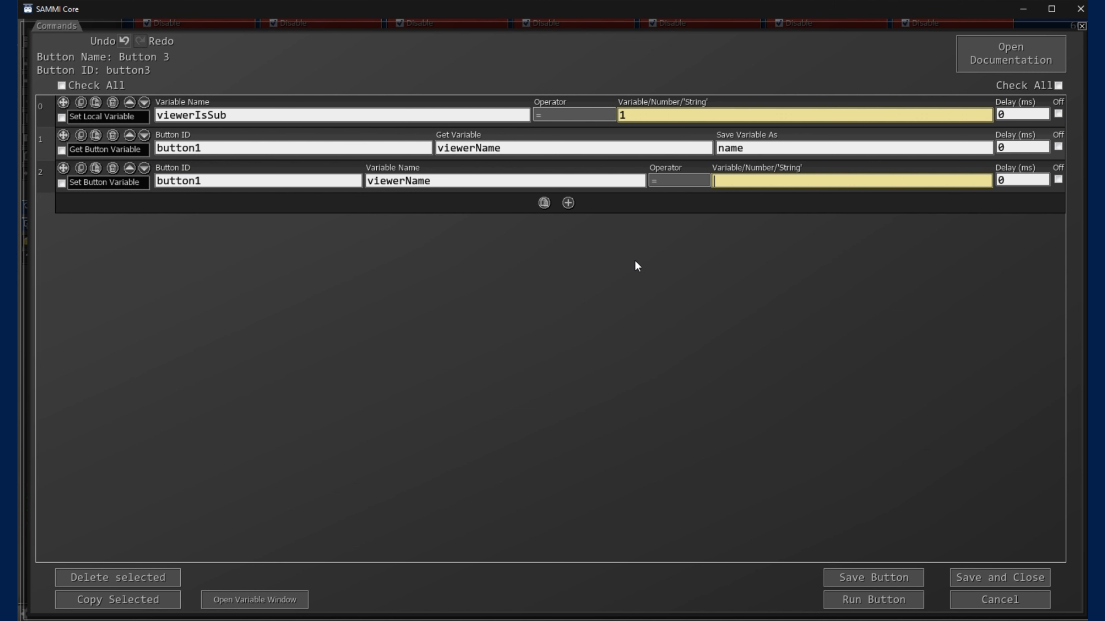
pyautogui.write('"Sebas"')
# Run and save Button 3's commands, and check Button 1's stored variables
pyautogui.click(864, 603)
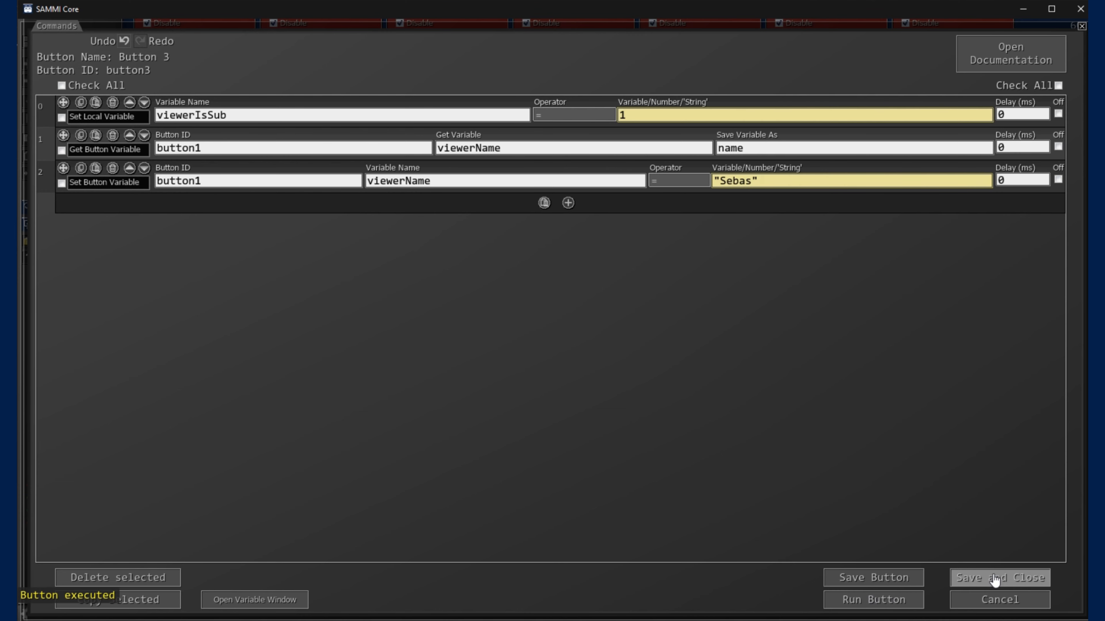
pyautogui.click(993, 579)
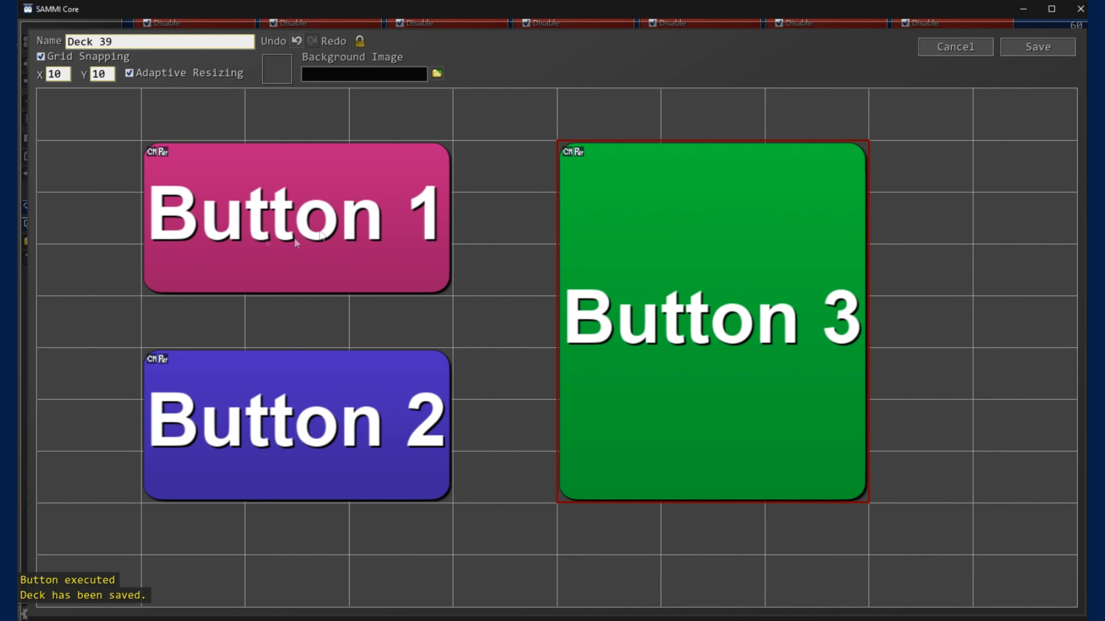
pyautogui.doubleClick(306, 193)
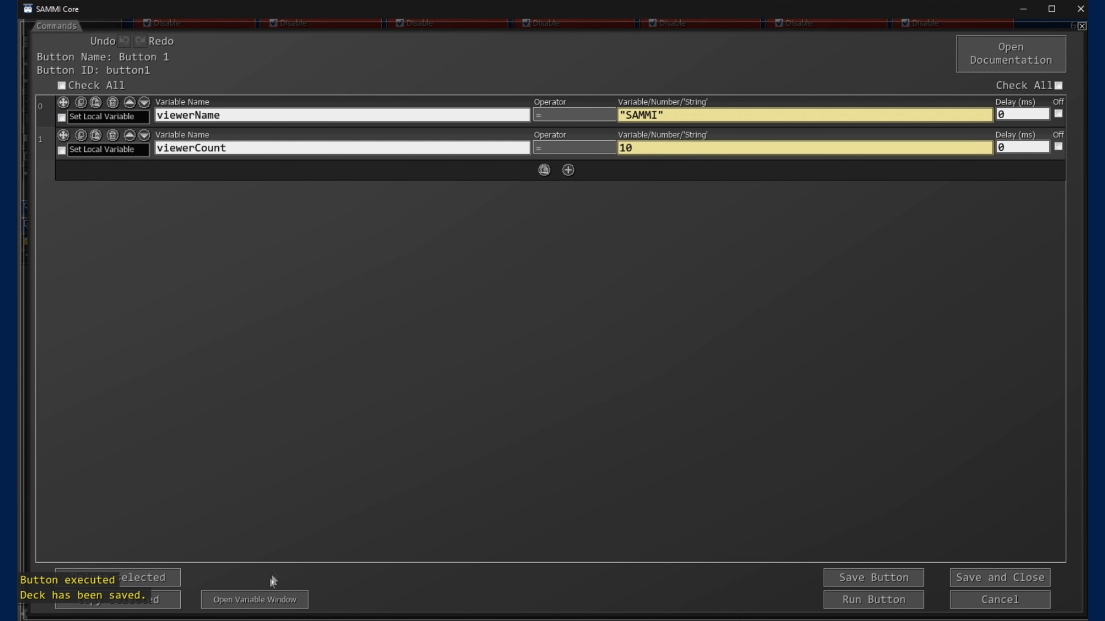
pyautogui.click(260, 600)
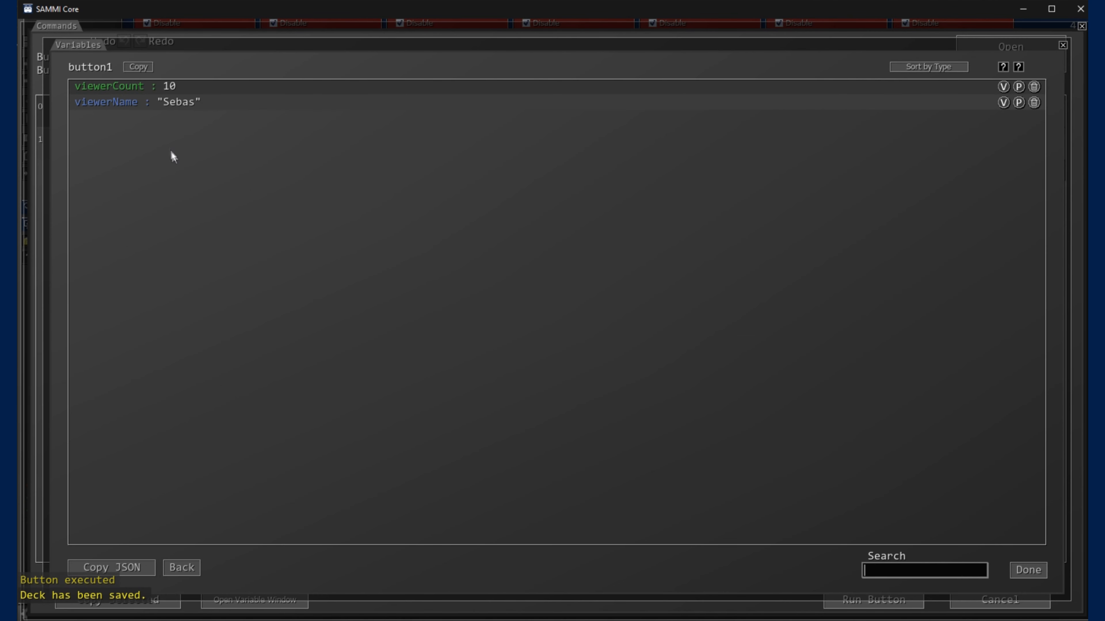
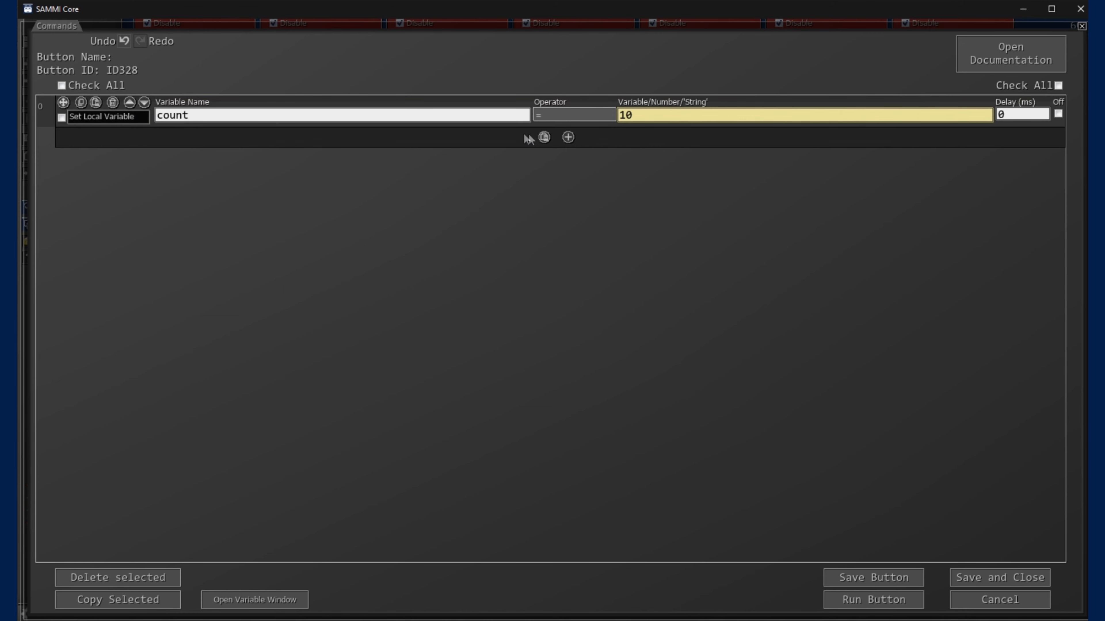
pyautogui.click(567, 138)
pyautogui.write('set var')
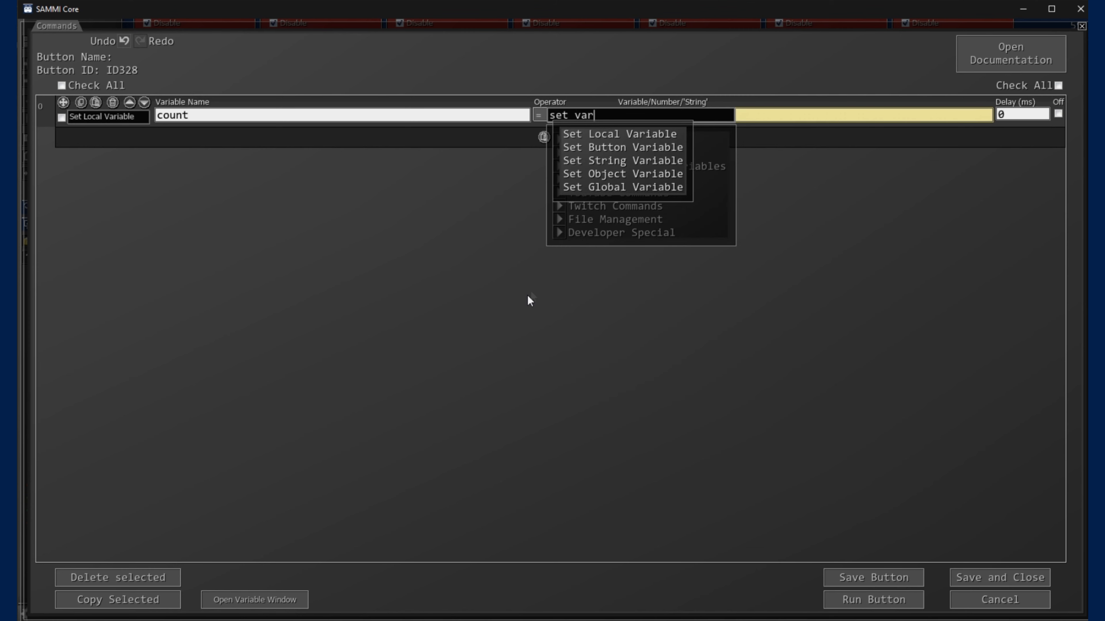
pyautogui.press('Escape')
pyautogui.press('Escape')
# Add a Get Variable Type command that saves the type of count as type_of_count, and run the button to view its variables
pyautogui.click(574, 132)
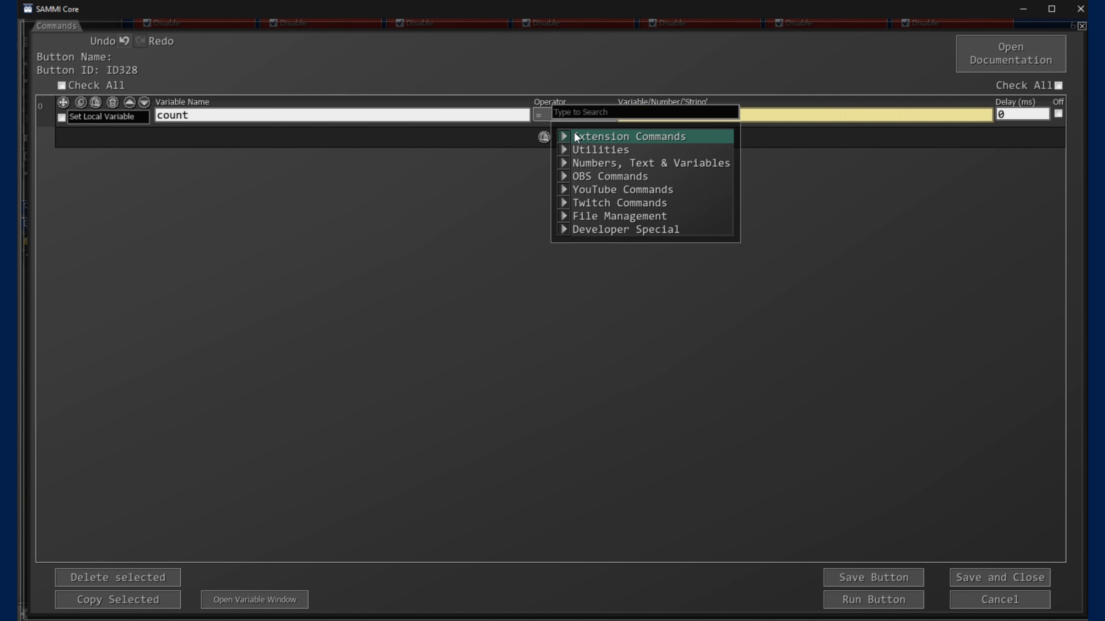
pyautogui.write('get var')
pyautogui.click(603, 159)
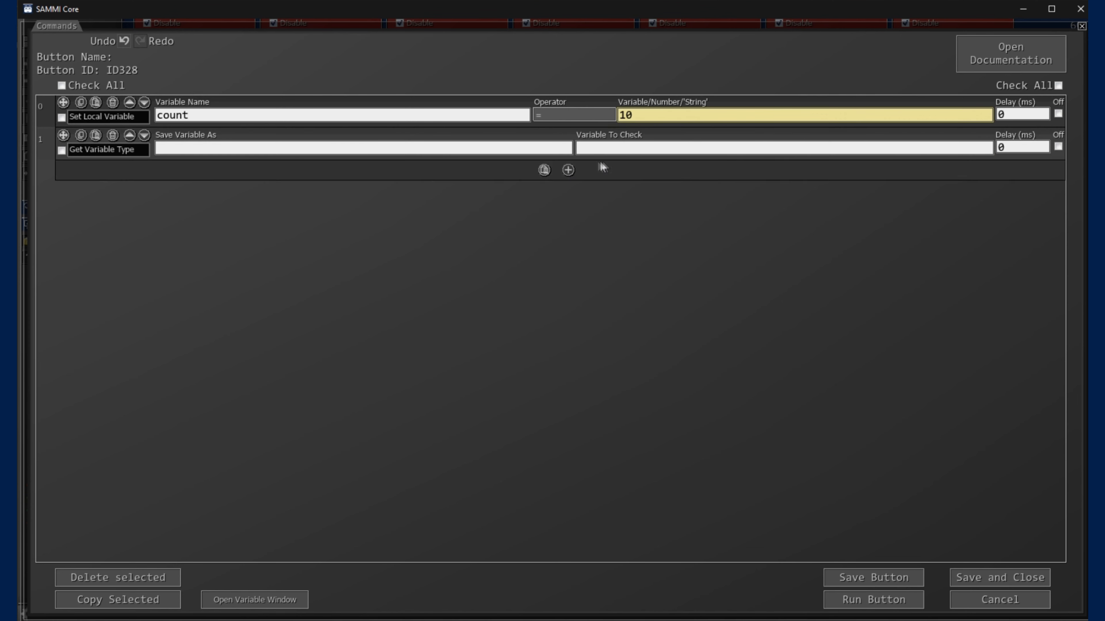
pyautogui.click(310, 151)
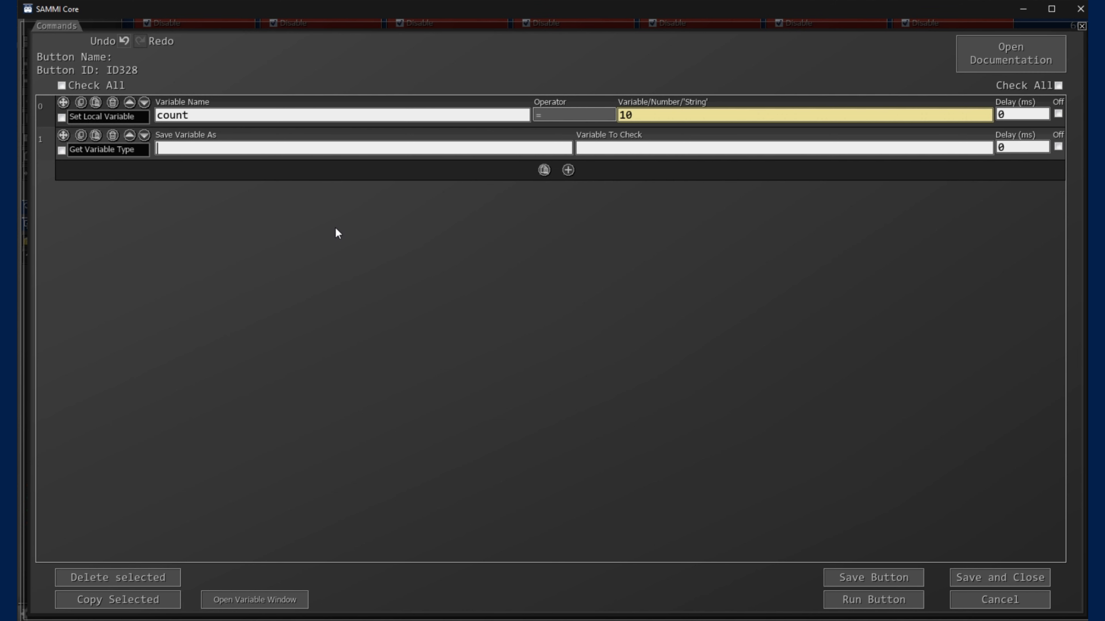
pyautogui.write('type_of_count')
pyautogui.press('Tab')
pyautogui.write('count')
pyautogui.click(887, 606)
pyautogui.click(265, 604)
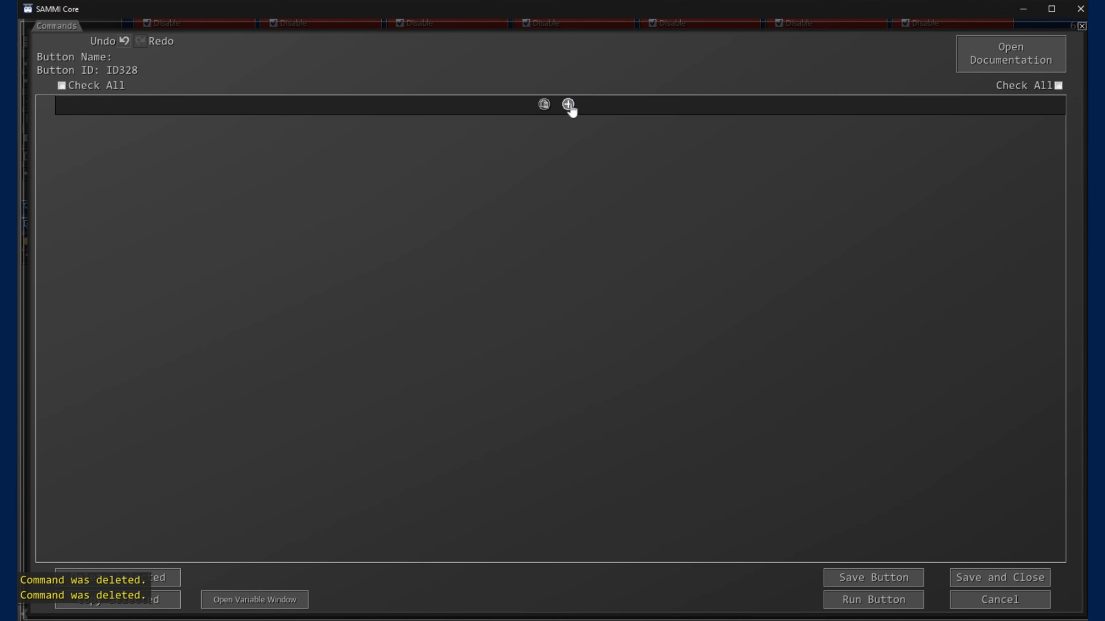
# Add a Set Local Variable command and a Set String Variable command to the emptied command list
pyautogui.click(568, 105)
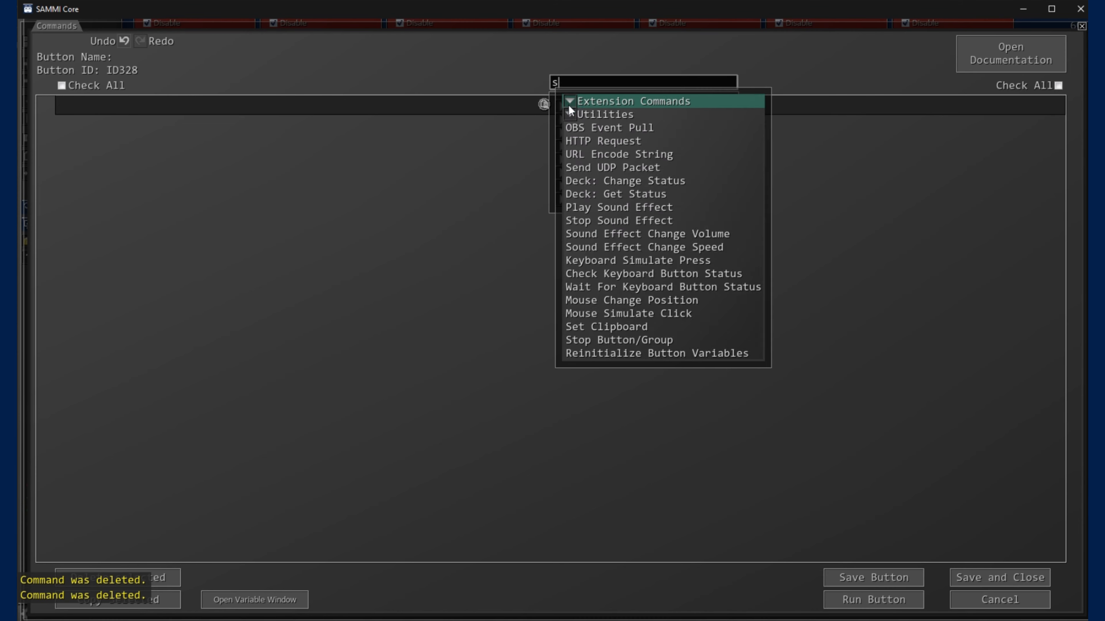
pyautogui.write('set')
pyautogui.click(586, 114)
pyautogui.click(565, 140)
pyautogui.write('set stri')
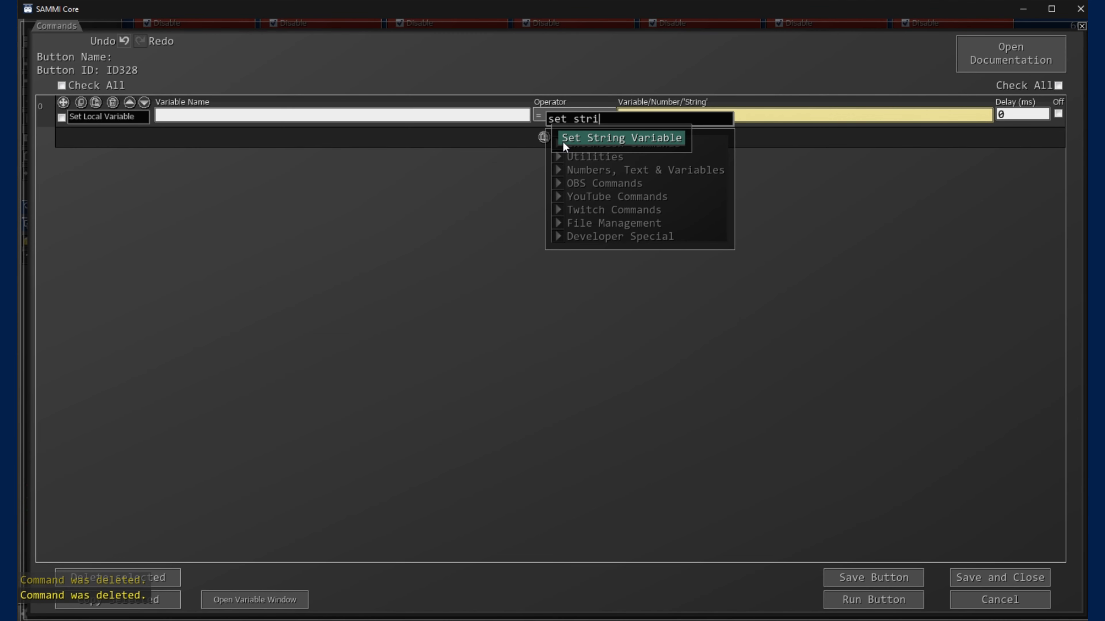
pyautogui.click(561, 141)
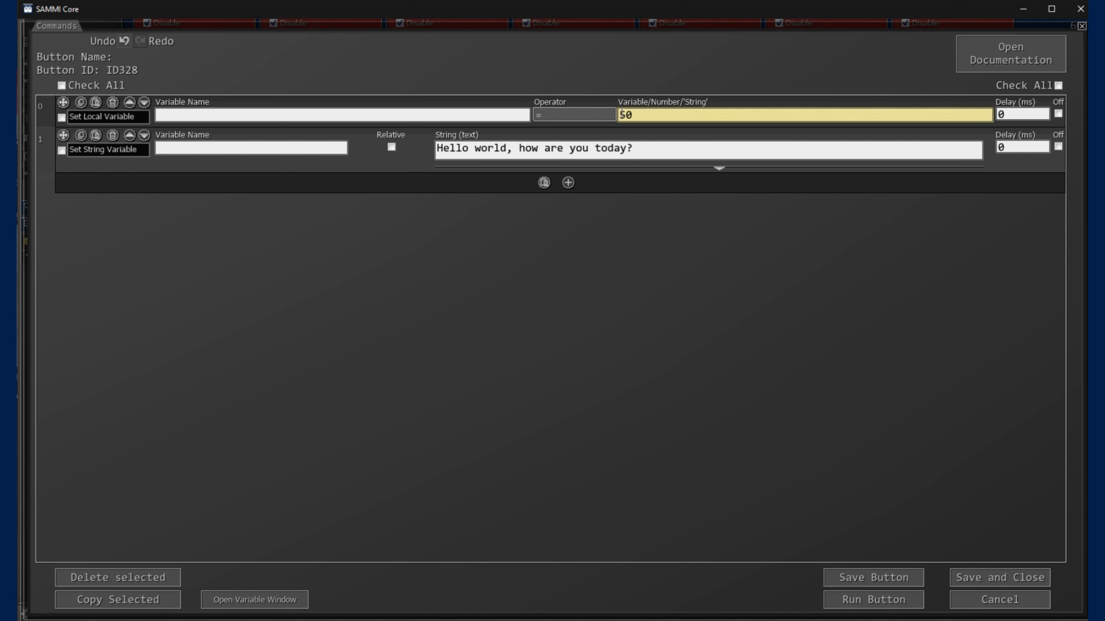
pyautogui.moveTo(622, 117); pyautogui.dragTo(651, 117)
pyautogui.click(651, 117)
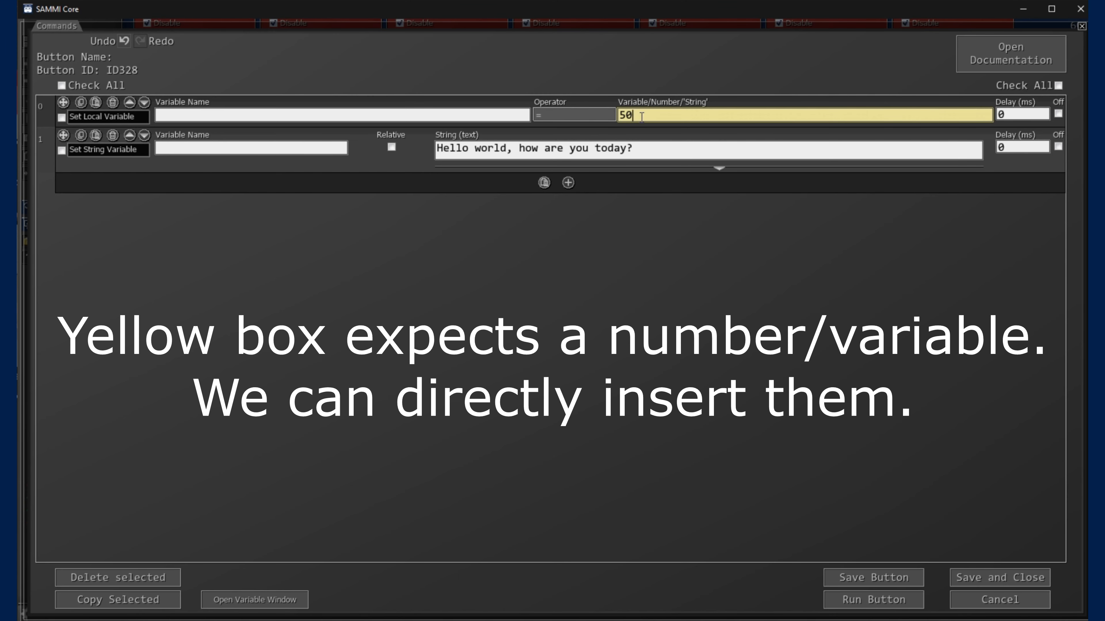
pyautogui.moveTo(622, 114); pyautogui.dragTo(643, 116)
pyautogui.click(648, 115)
# Name the variable in the Set Local Variable command count
pyautogui.click(203, 115)
pyautogui.write('local')
pyautogui.press('BackSpace')
pyautogui.press('BackSpace')
pyautogui.press('BackSpace')
pyautogui.press('BackSpace')
pyautogui.press('BackSpace')
pyautogui.write('count')
# Duplicate the count command, rename the copy's variable count2 and set its value to (count + 10)
pyautogui.click(81, 103)
pyautogui.click(96, 103)
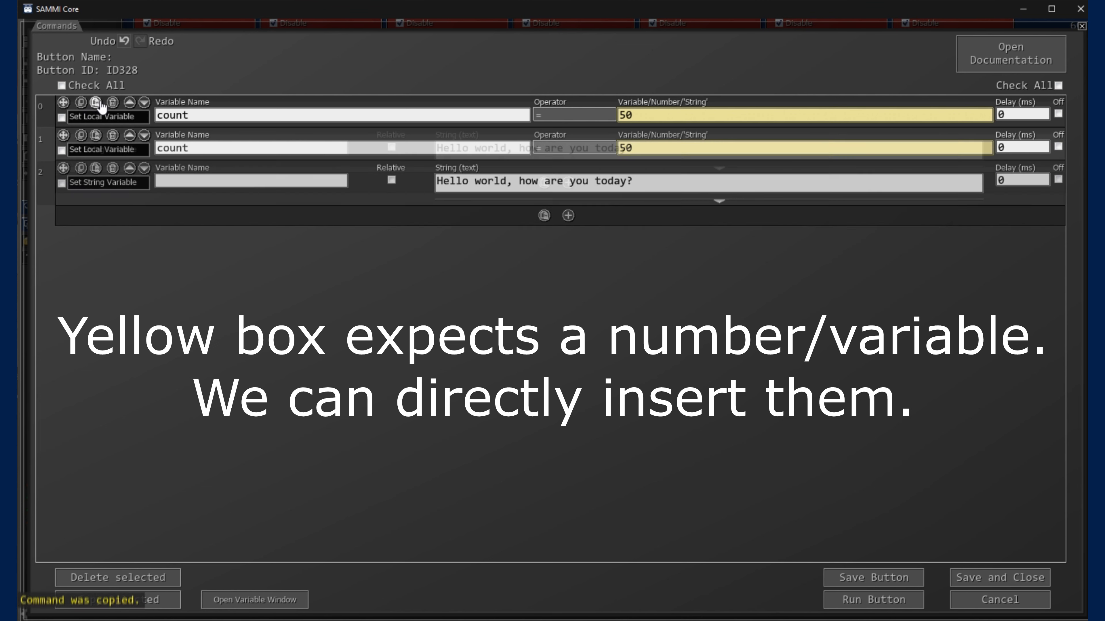
pyautogui.click(198, 148)
pyautogui.write('2')
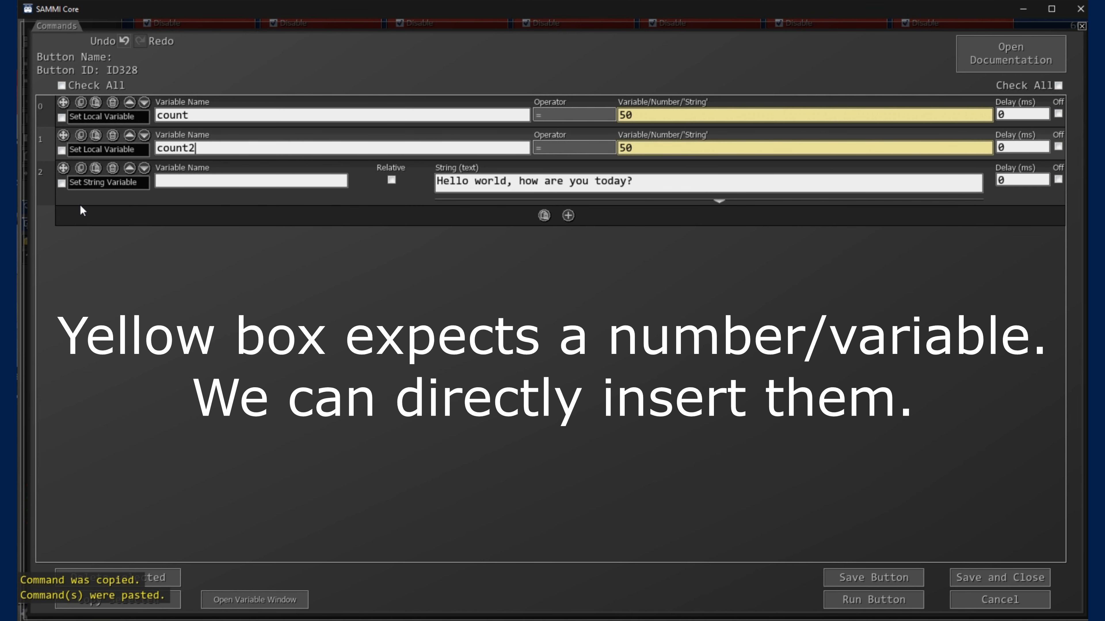
pyautogui.press('Tab')
pyautogui.press('BackSpace')
pyautogui.write('(co')
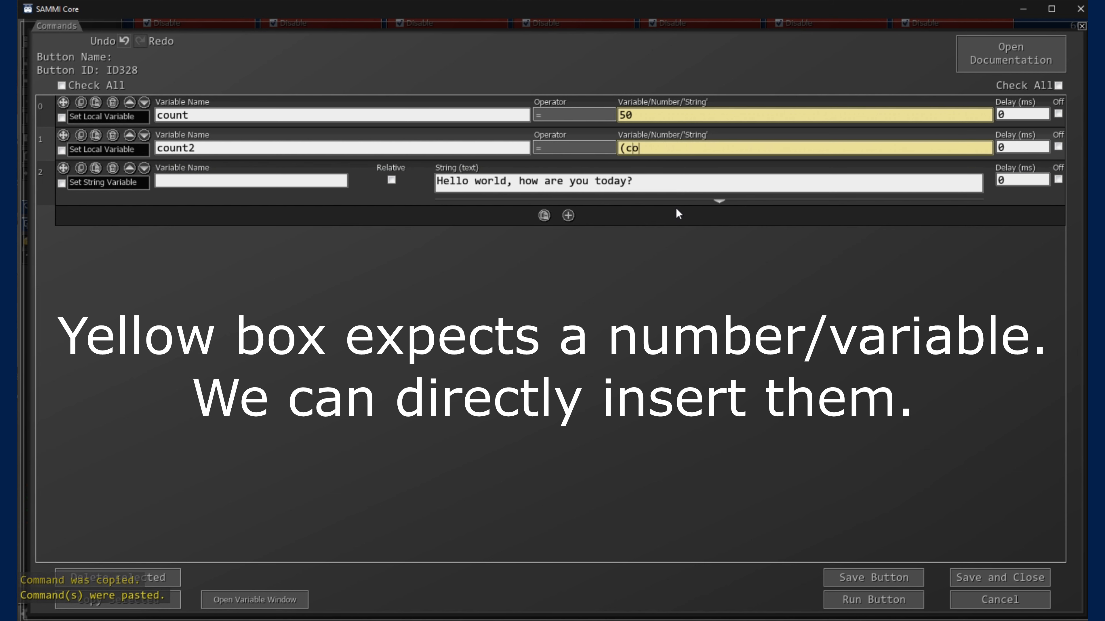
pyautogui.write('unt + 10)')
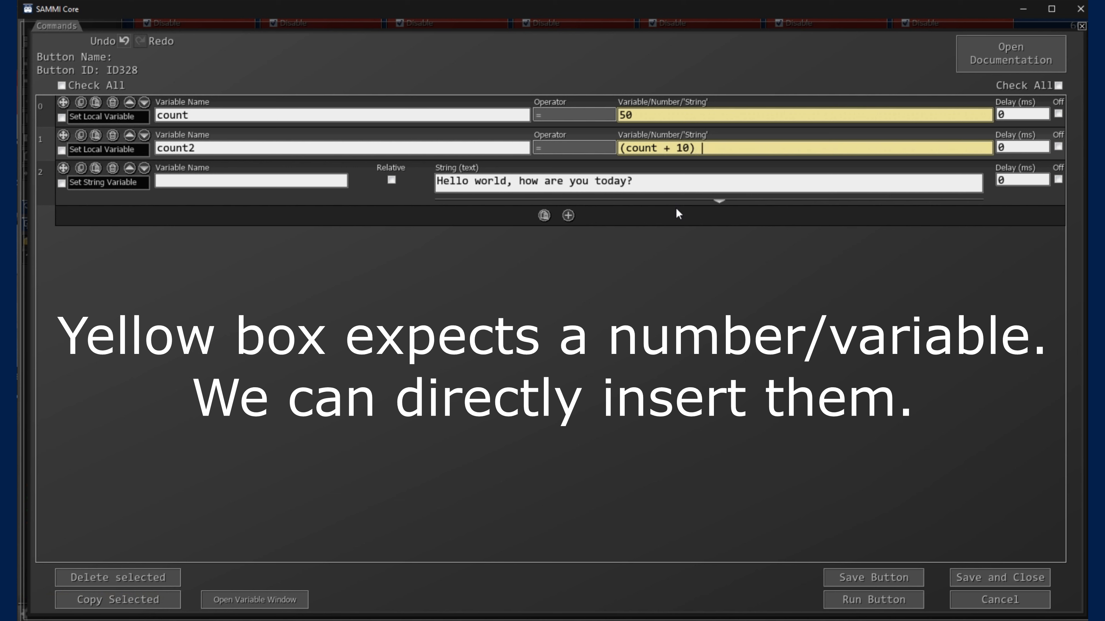
pyautogui.moveTo(157, 117); pyautogui.dragTo(211, 115)
pyautogui.click(211, 115)
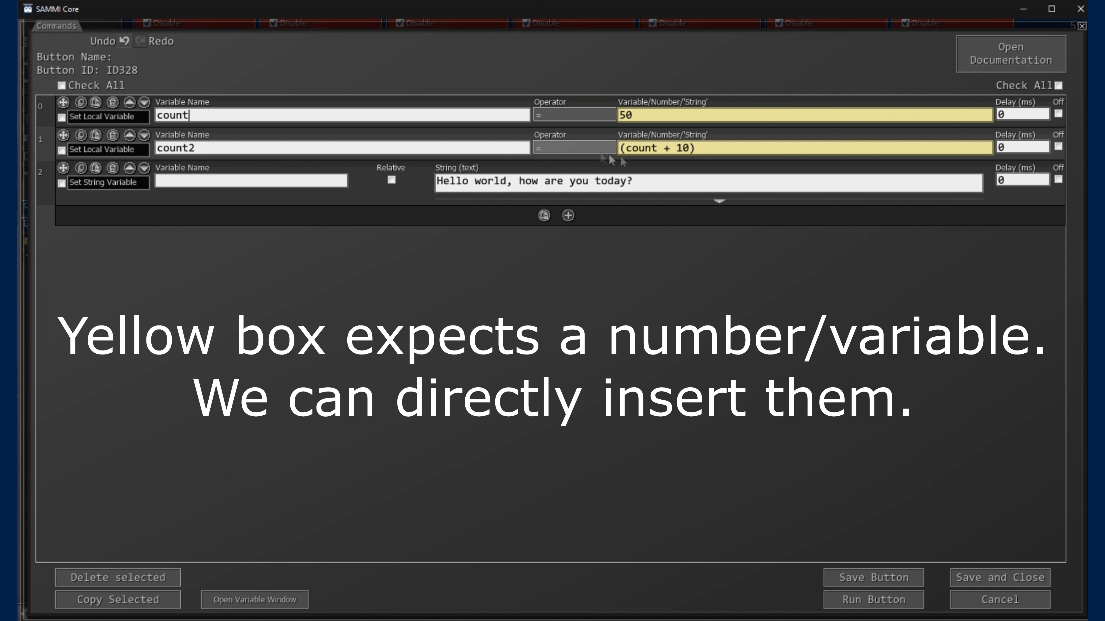
pyautogui.moveTo(677, 149); pyautogui.dragTo(693, 151)
pyautogui.moveTo(625, 148)
pyautogui.mouseDown()
pyautogui.moveTo(659, 148)
pyautogui.moveTo(626, 148)
pyautogui.mouseUp()
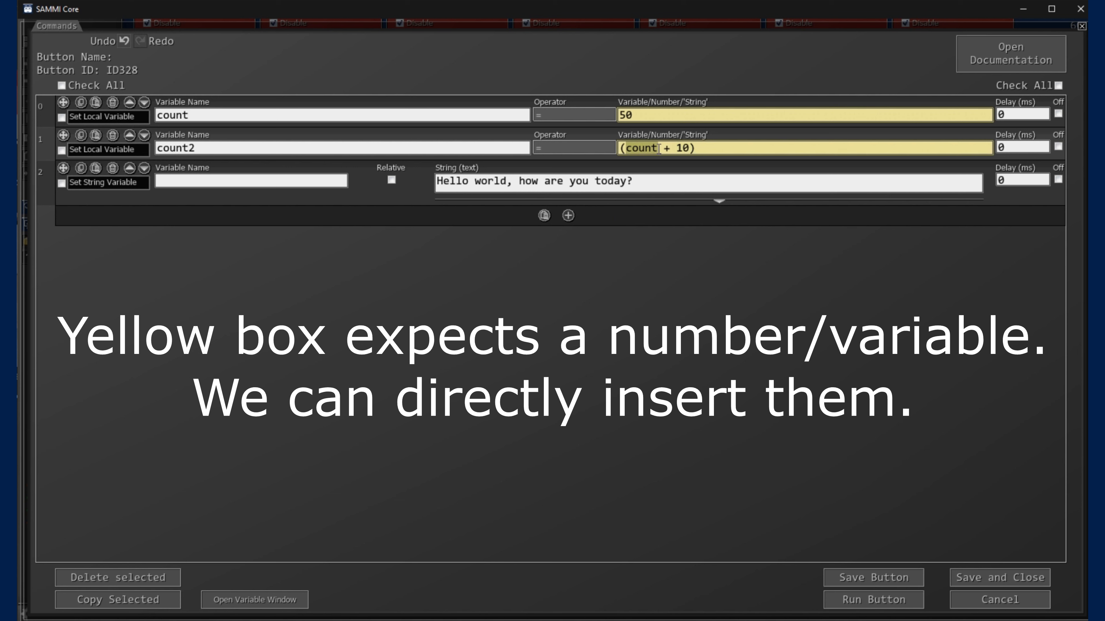
pyautogui.moveTo(675, 148); pyautogui.dragTo(691, 148)
pyautogui.click(706, 148)
pyautogui.moveTo(621, 148); pyautogui.dragTo(629, 148)
# Switch off the Set String Variable command and run the button to check the values of count and count2
pyautogui.click(1058, 179)
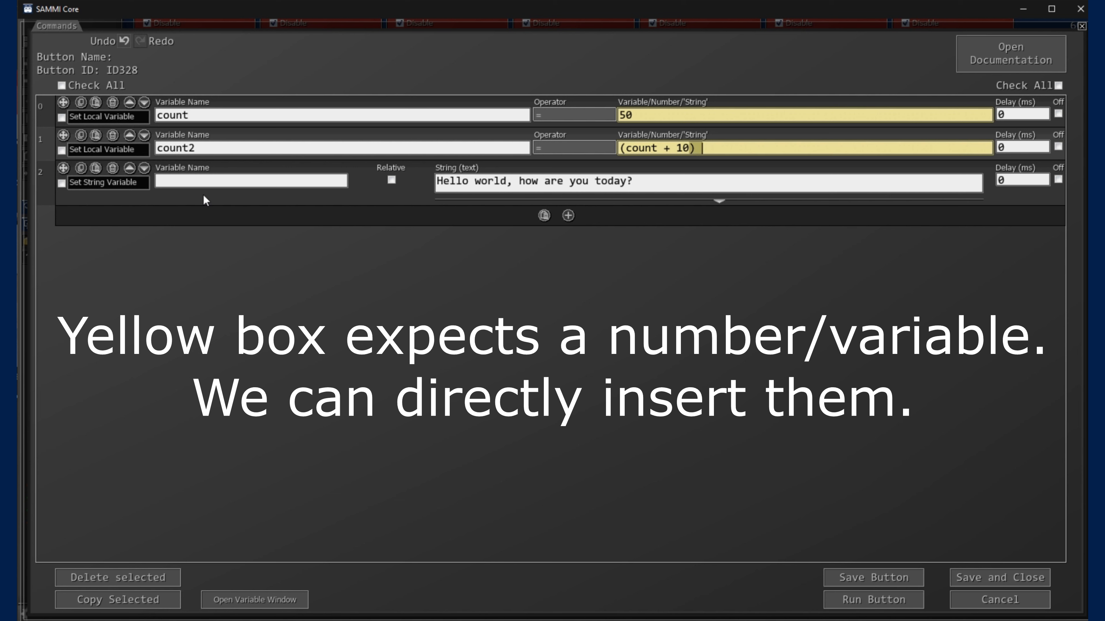
pyautogui.click(866, 600)
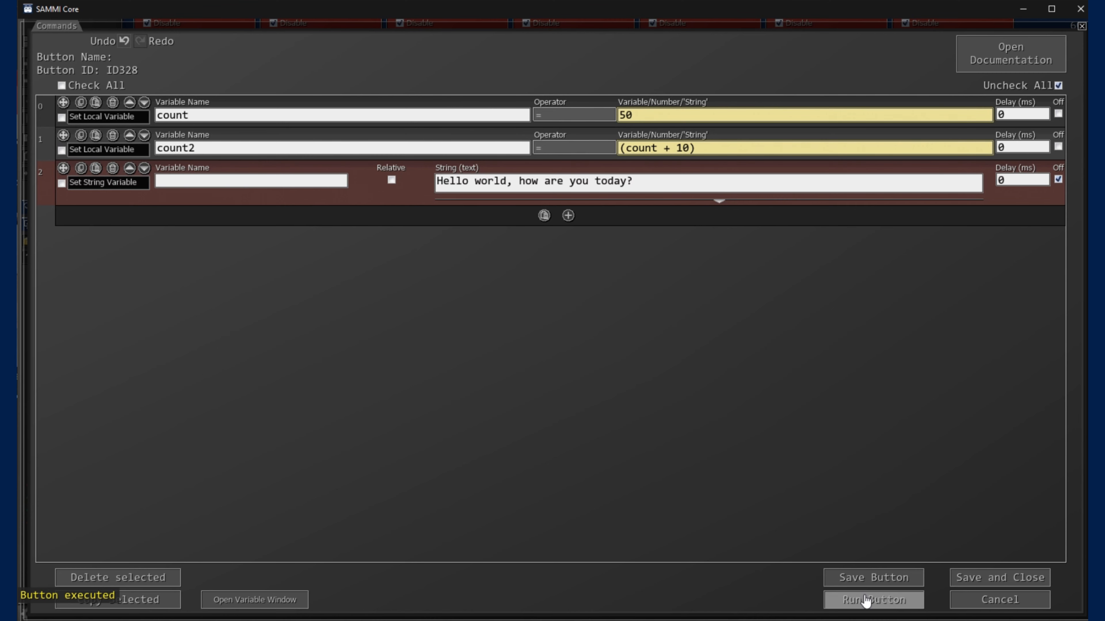
pyautogui.click(263, 599)
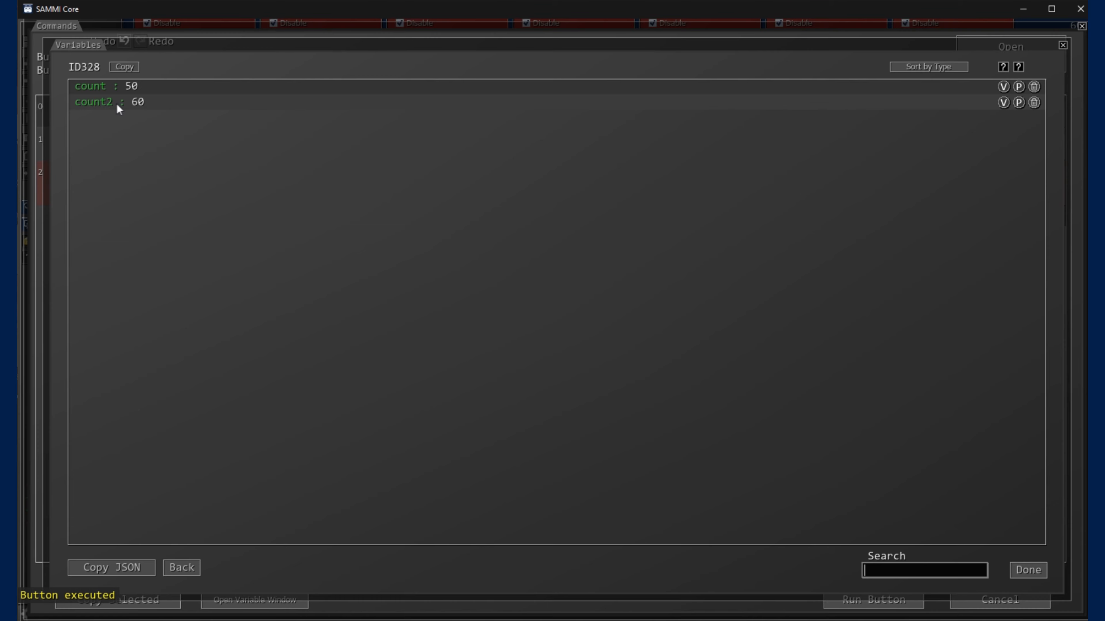
pyautogui.click(1019, 575)
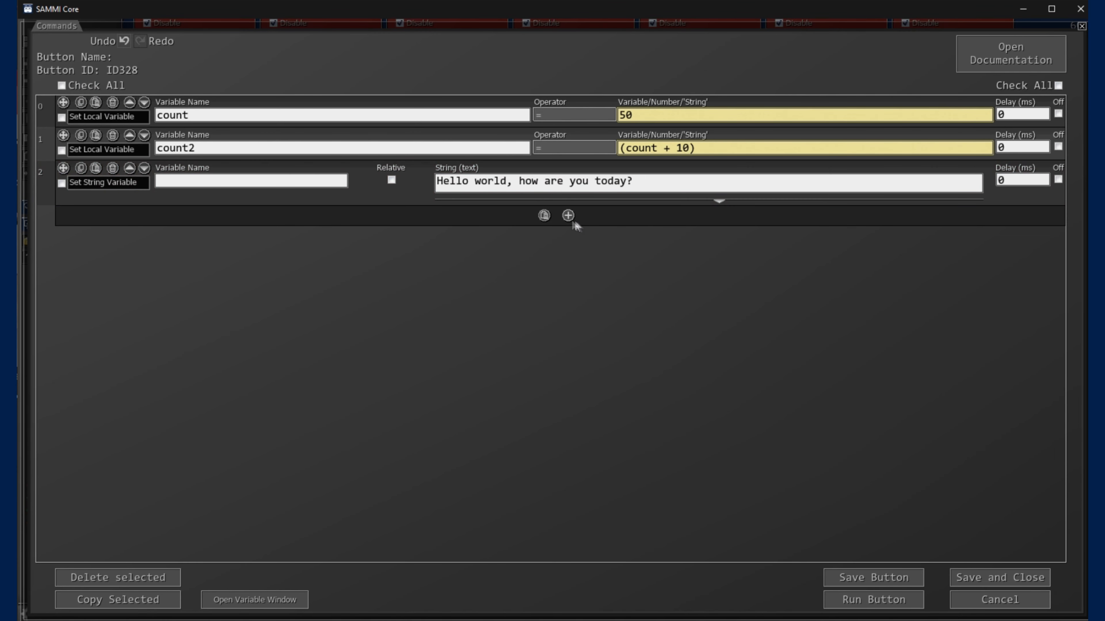
# Name the variable in the Set String Variable command message
pyautogui.moveTo(667, 183); pyautogui.dragTo(427, 177)
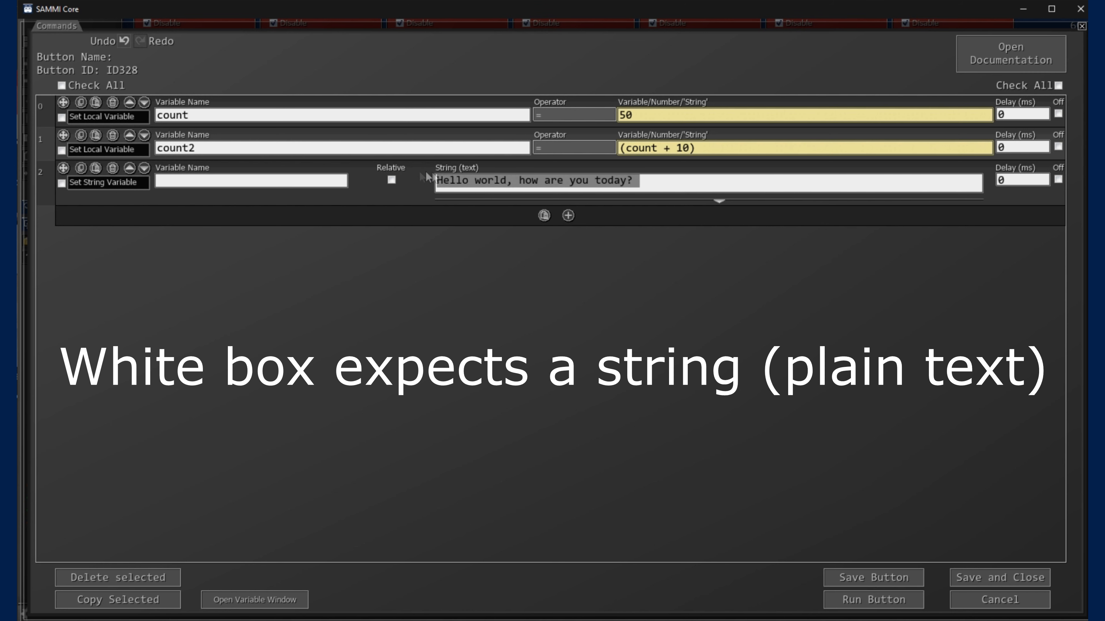
pyautogui.click(468, 180)
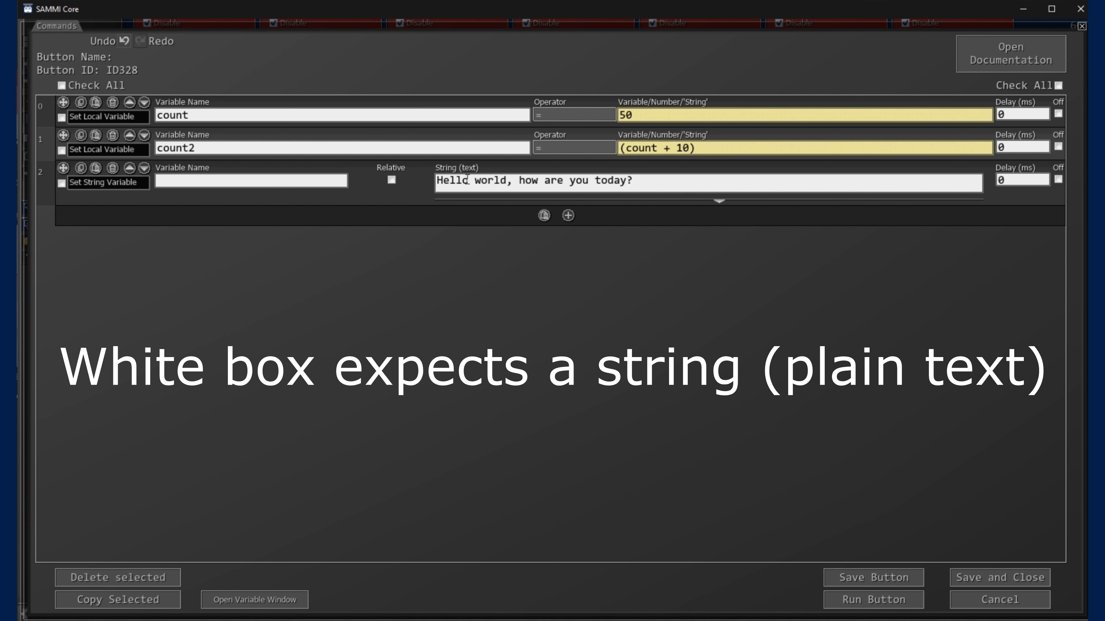
pyautogui.click(266, 180)
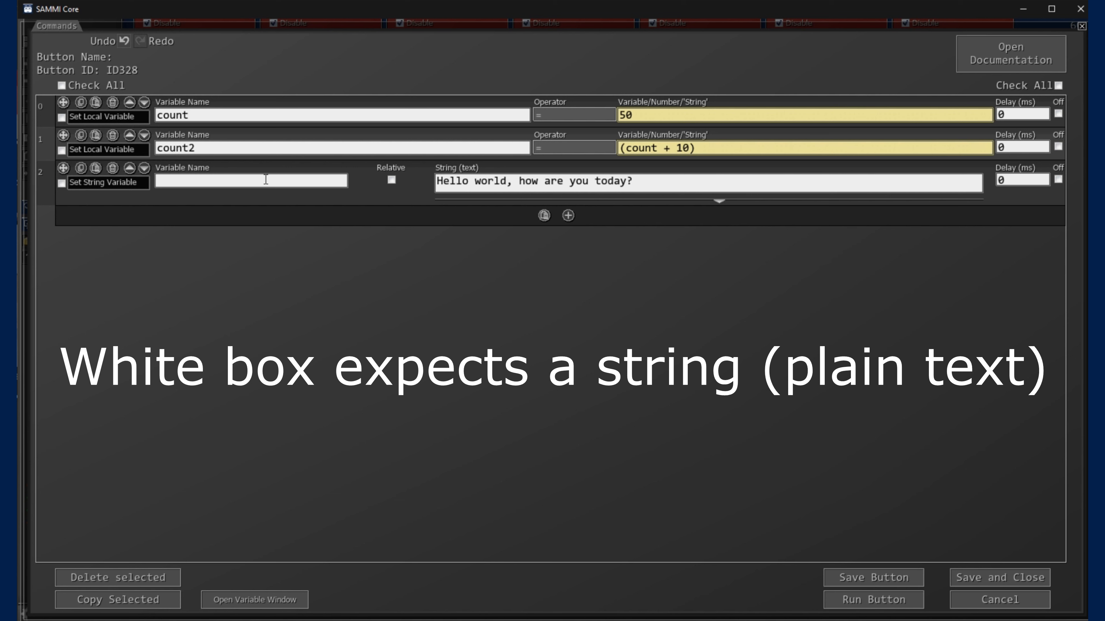
pyautogui.write('message')
# Switch off the count and count2 commands and run the button to check the value of message
pyautogui.click(1058, 147)
pyautogui.click(1058, 114)
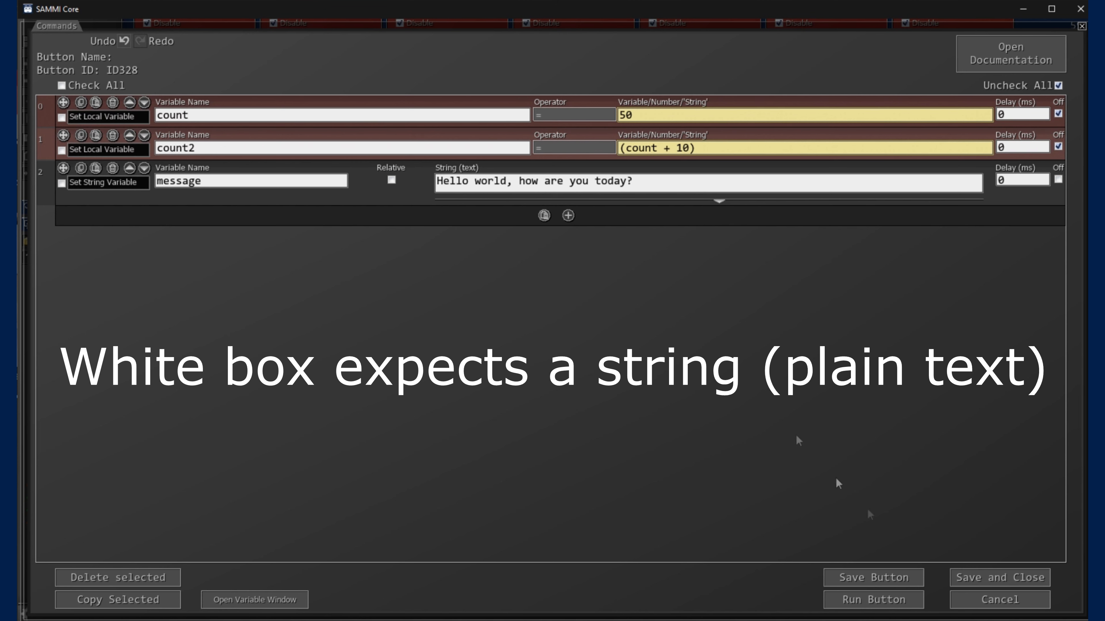
pyautogui.click(887, 603)
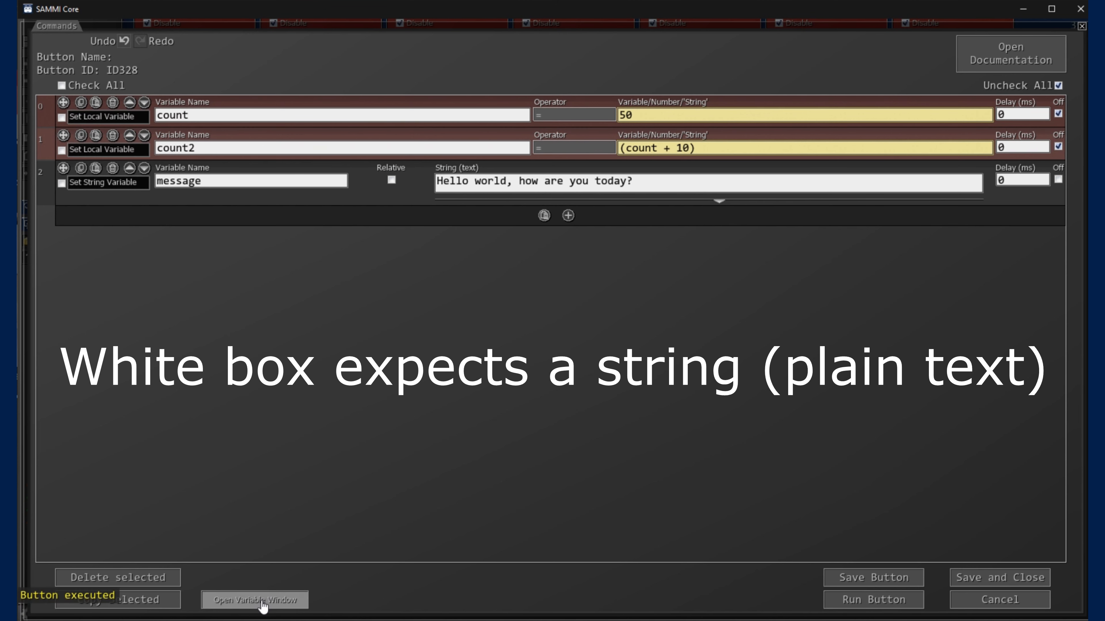
pyautogui.click(259, 600)
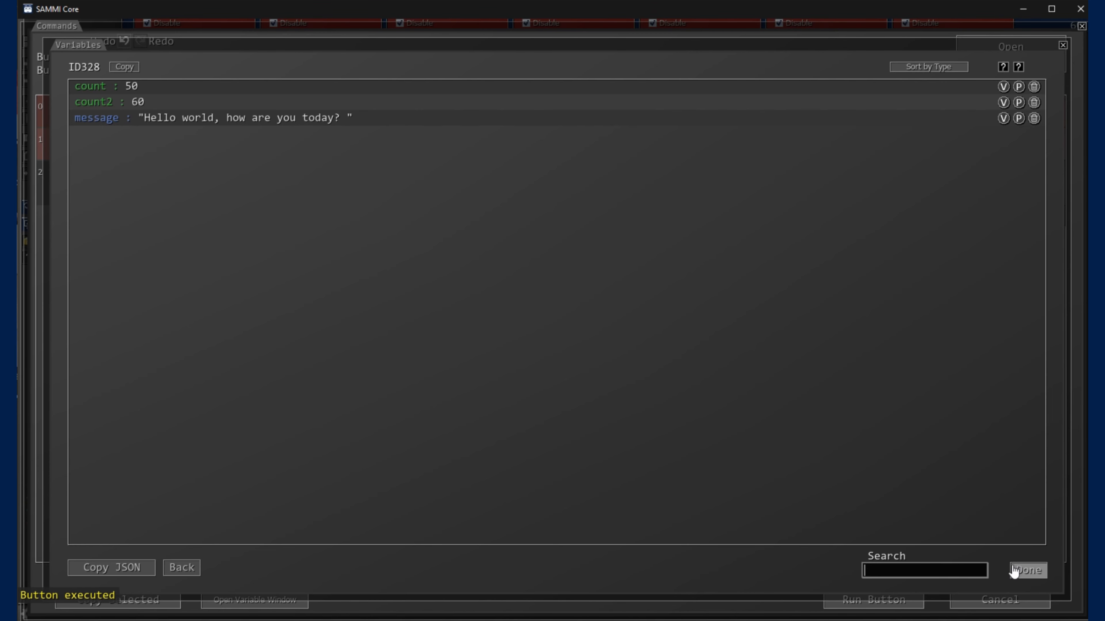
pyautogui.click(1027, 570)
# Add a Set Local Variable command below the string command and name its variable message
pyautogui.click(658, 179)
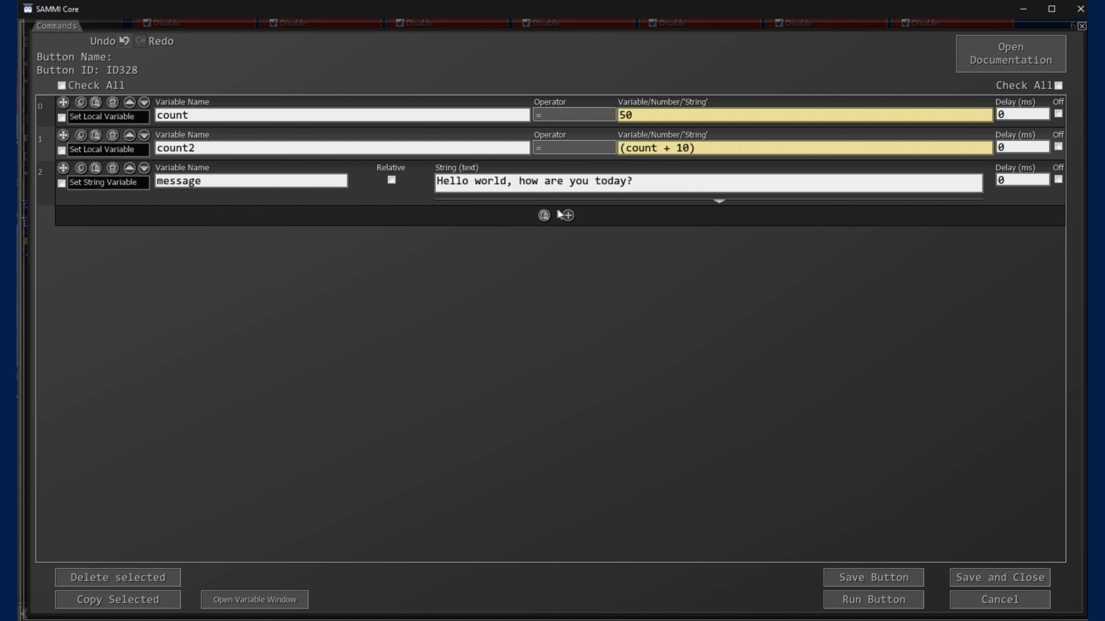
pyautogui.click(568, 215)
pyautogui.write('set local')
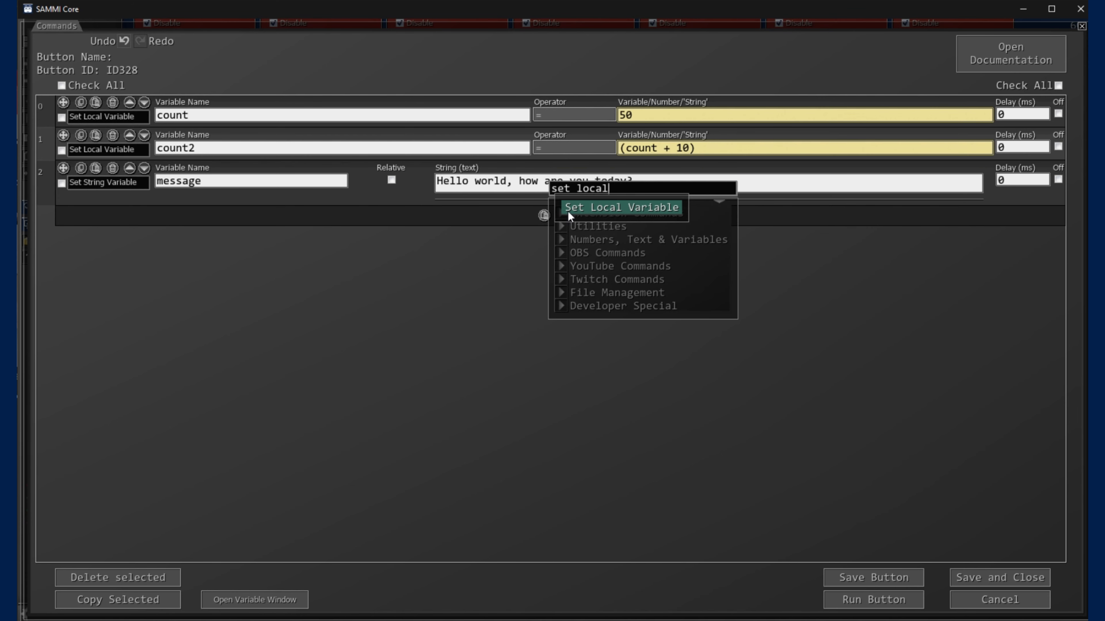
pyautogui.press('Return')
pyautogui.moveTo(439, 182); pyautogui.dragTo(646, 181)
pyautogui.click(641, 181)
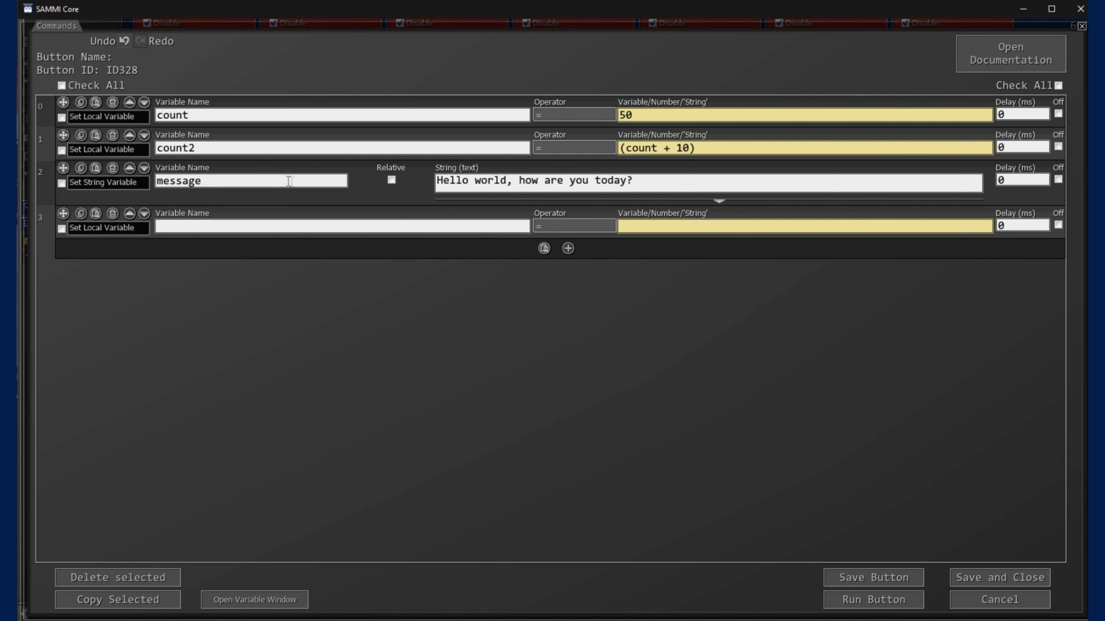
pyautogui.moveTo(201, 181); pyautogui.dragTo(144, 170)
pyautogui.hotkey('ctrl', 'c')
pyautogui.click(233, 223)
pyautogui.hotkey('ctrl', 'v')
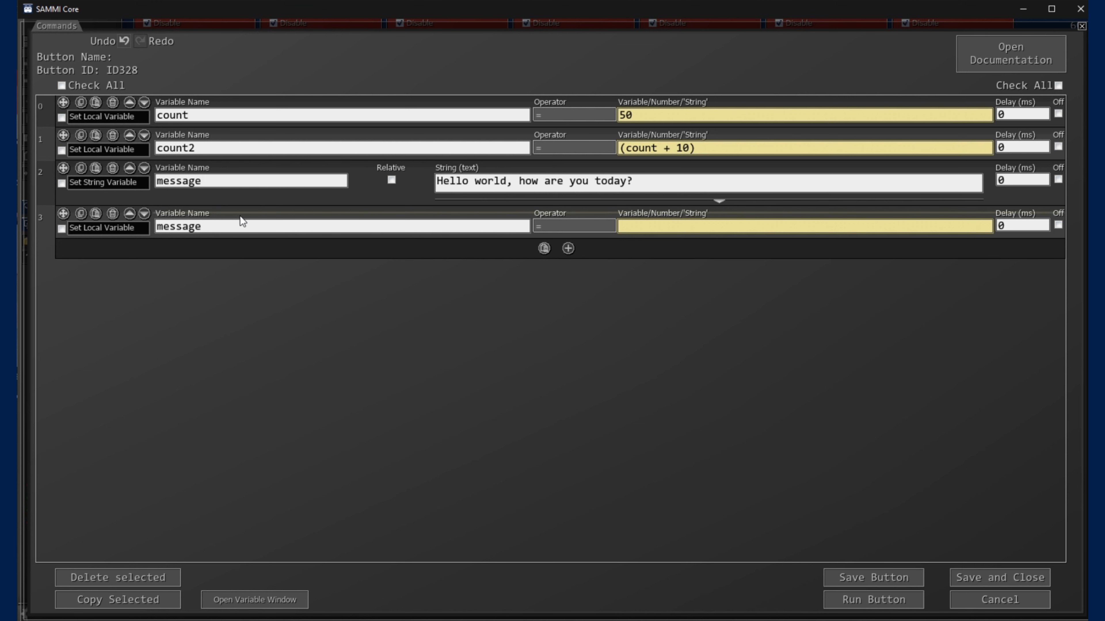
# Set the value of the new Set Local Variable command to 'Hello world, how are you today?' in single quotes
pyautogui.moveTo(647, 179); pyautogui.dragTo(388, 181)
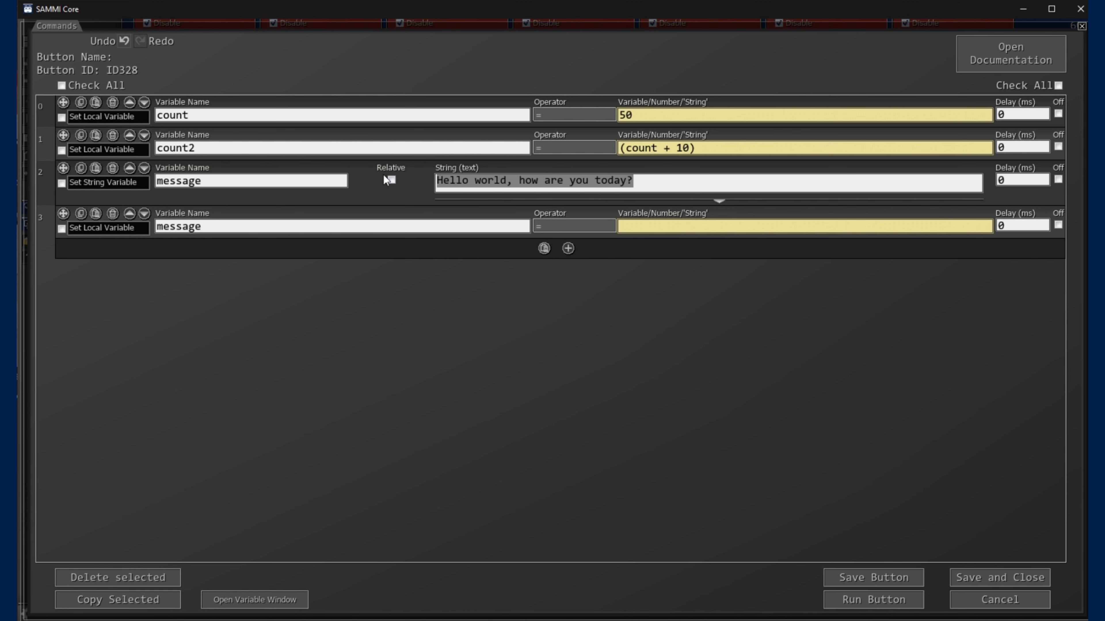
pyautogui.click(647, 179)
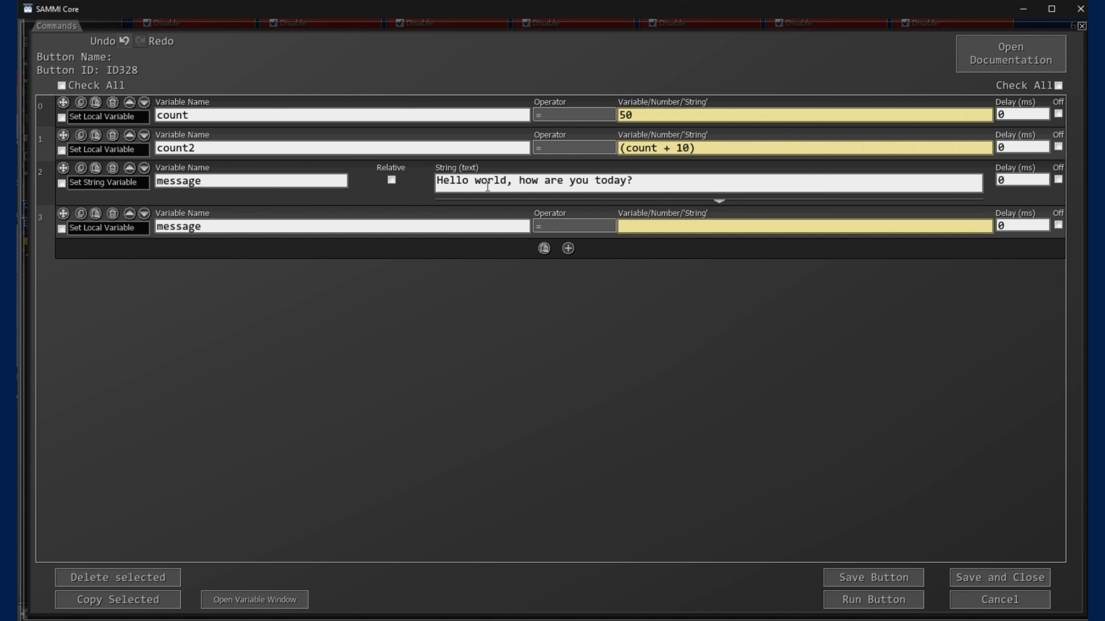
pyautogui.click(664, 228)
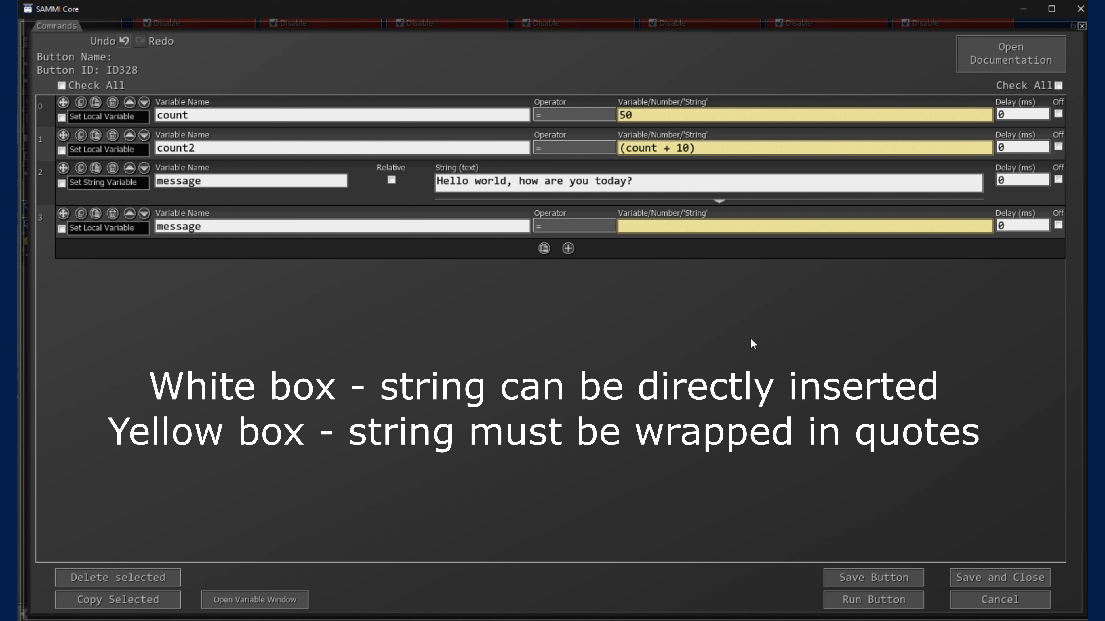
pyautogui.write('"')
pyautogui.hotkey('ctrl', 'v')
pyautogui.write('"')
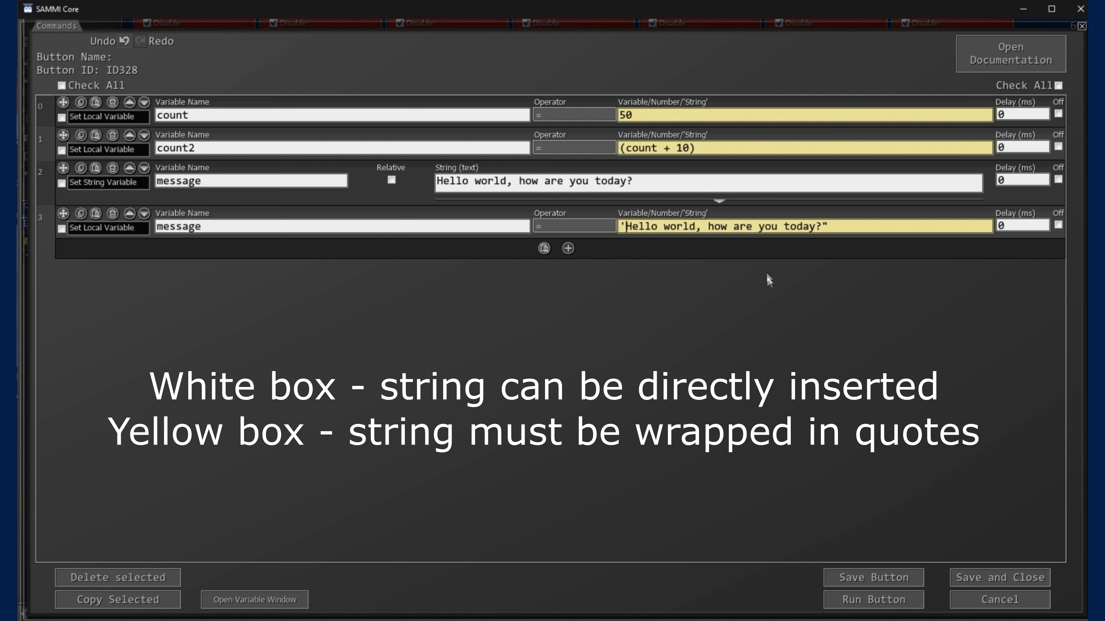
pyautogui.moveTo(821, 227); pyautogui.dragTo(835, 226)
pyautogui.write("'")
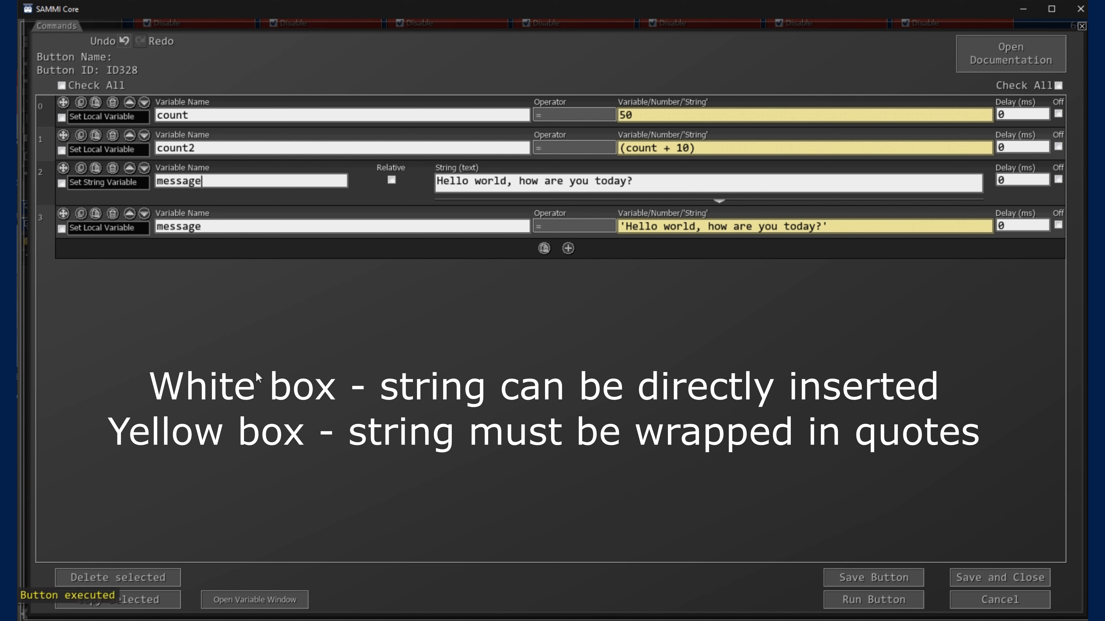
# Rename the string command's variable messageWhiteBox and the local command's variable messageYellowBox
pyautogui.write('WhiteBox')
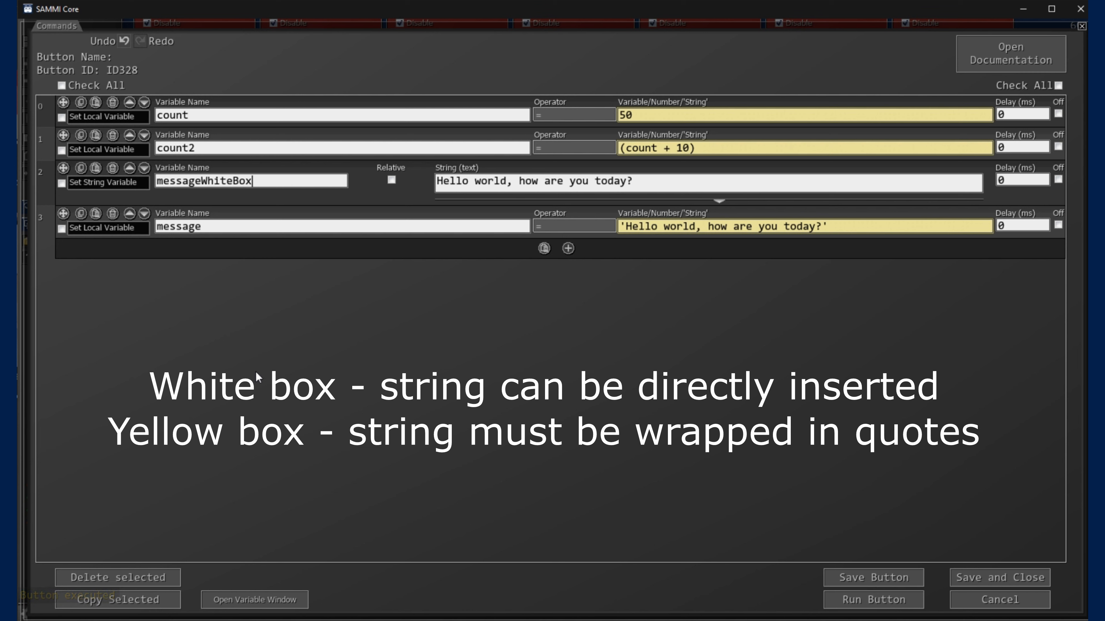
pyautogui.click(223, 225)
pyautogui.write('YellowBox')
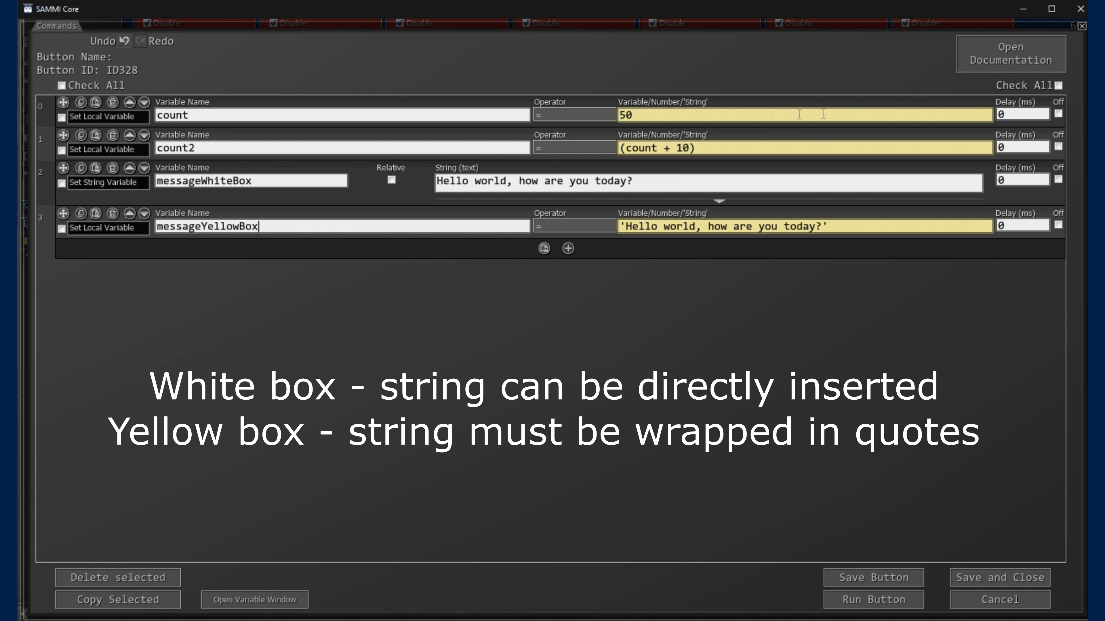
# Switch off the count and count2 commands and run the button
pyautogui.click(1058, 147)
pyautogui.click(1058, 113)
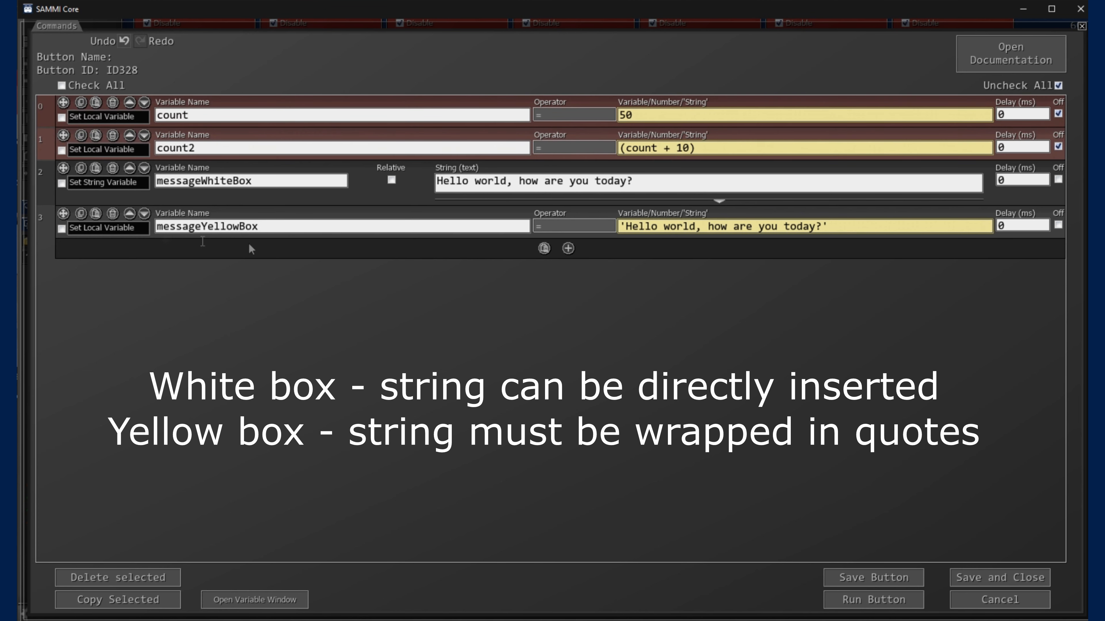
pyautogui.click(873, 600)
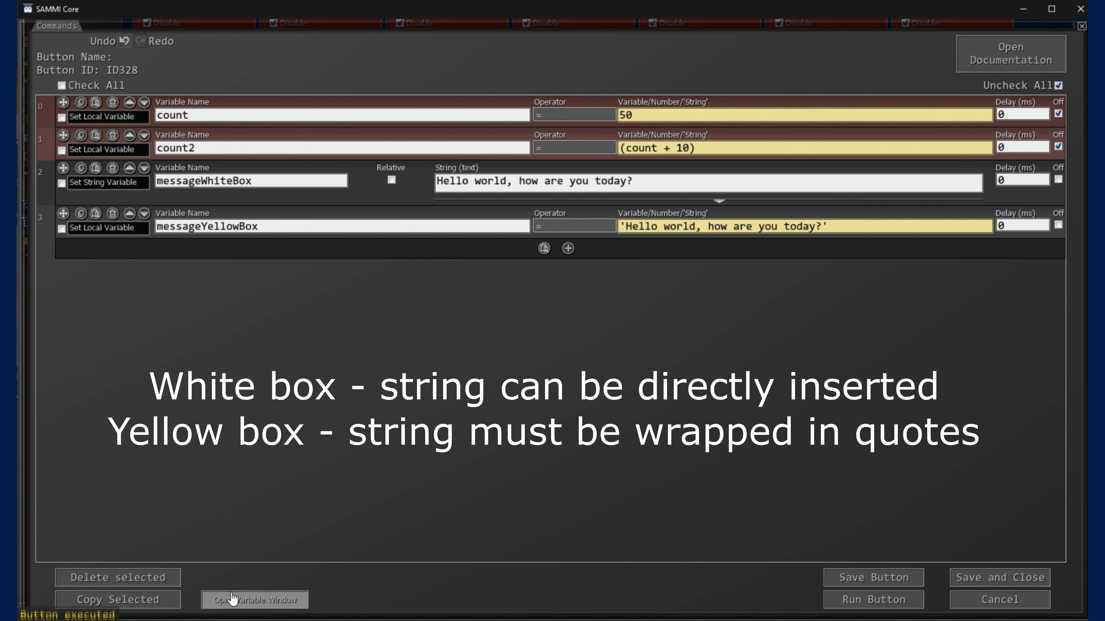
# Clear the leftover variables from the button's variable list and compare messageWhiteBox with messageYellowBox
pyautogui.click(247, 601)
pyautogui.click(1034, 87)
pyautogui.click(1013, 567)
pyautogui.click(300, 605)
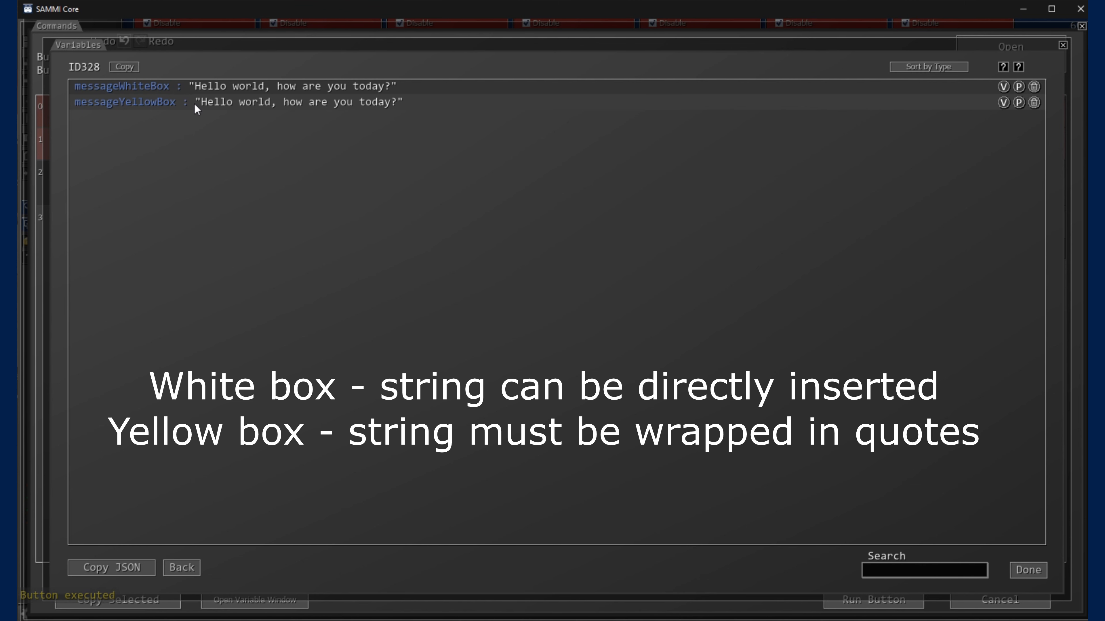
pyautogui.click(1032, 574)
# Enlarge the messageWhiteBox text field and add the lines "New line." and "Another newline." below the greeting
pyautogui.click(605, 179)
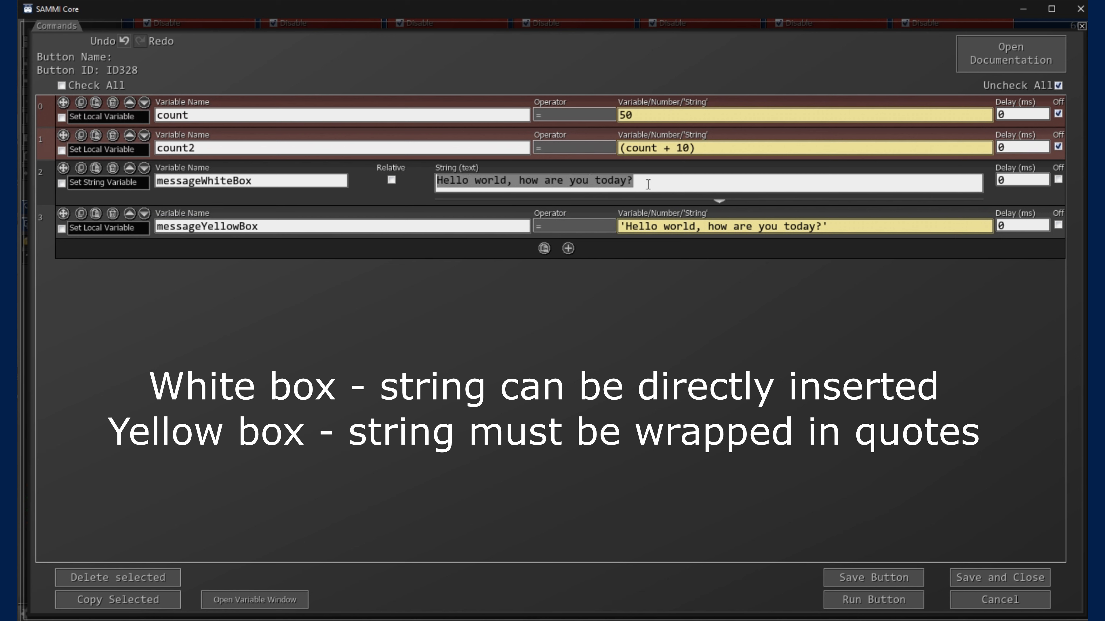
pyautogui.moveTo(437, 179); pyautogui.dragTo(657, 180)
pyautogui.click(640, 180)
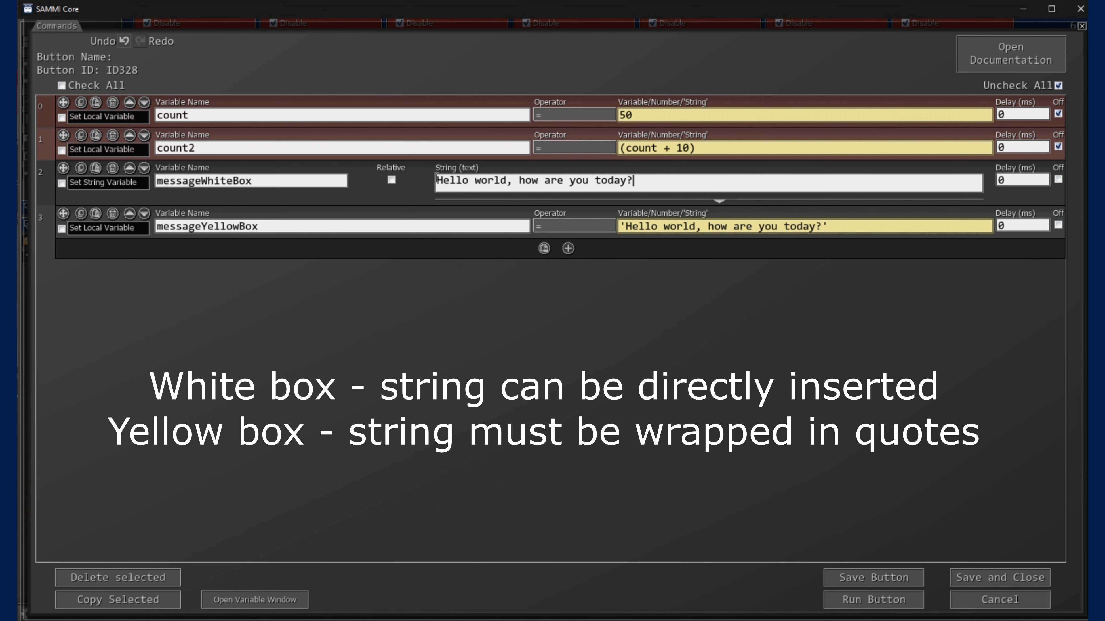
pyautogui.click(719, 202)
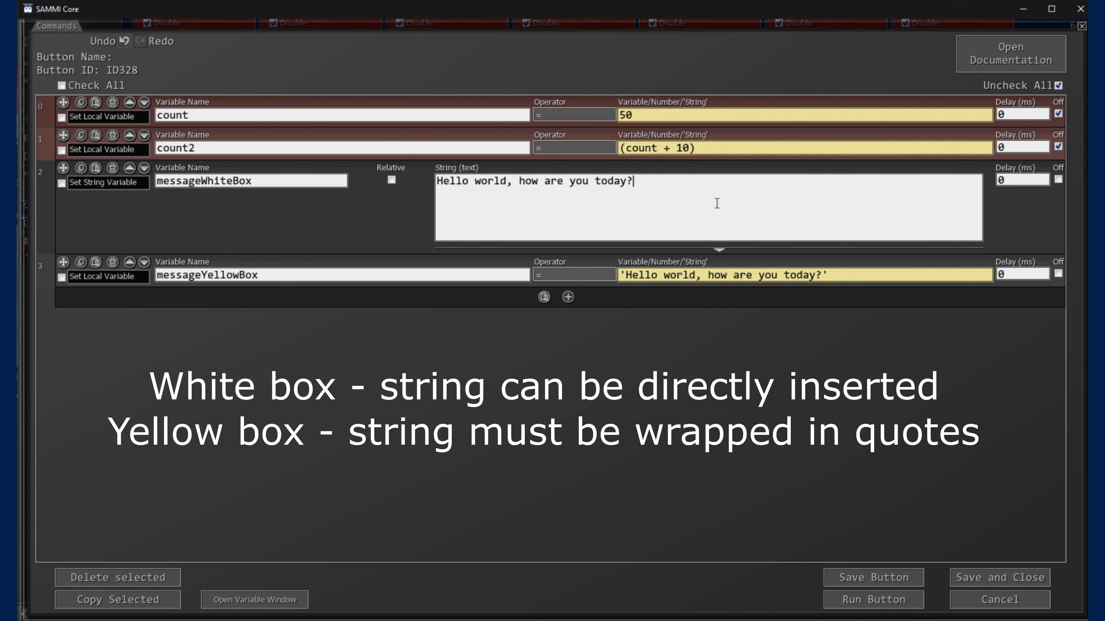
pyautogui.write('New line. ')
pyautogui.write('Another newline.')
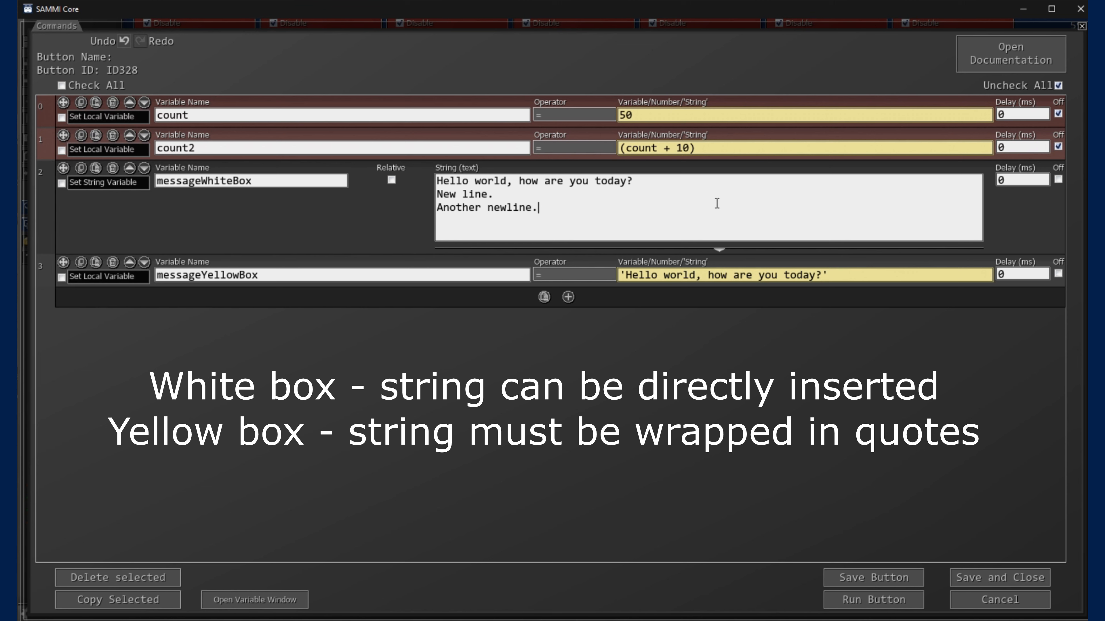
# Run the button and check the multi-line value of messageWhiteBox in the variable list
pyautogui.click(887, 603)
pyautogui.click(255, 601)
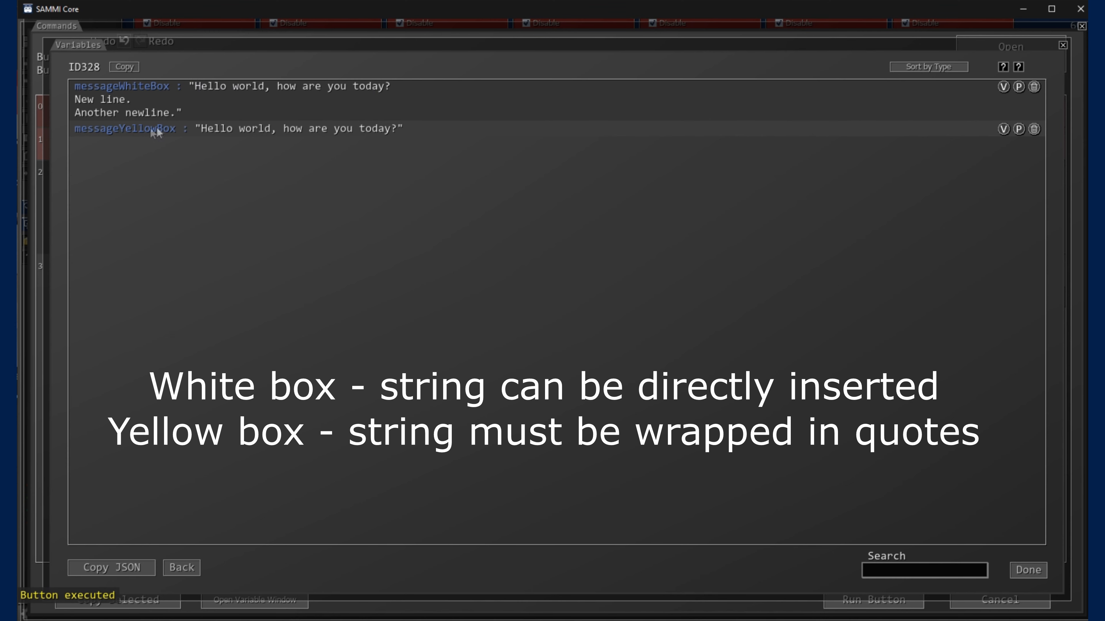
pyautogui.click(1029, 570)
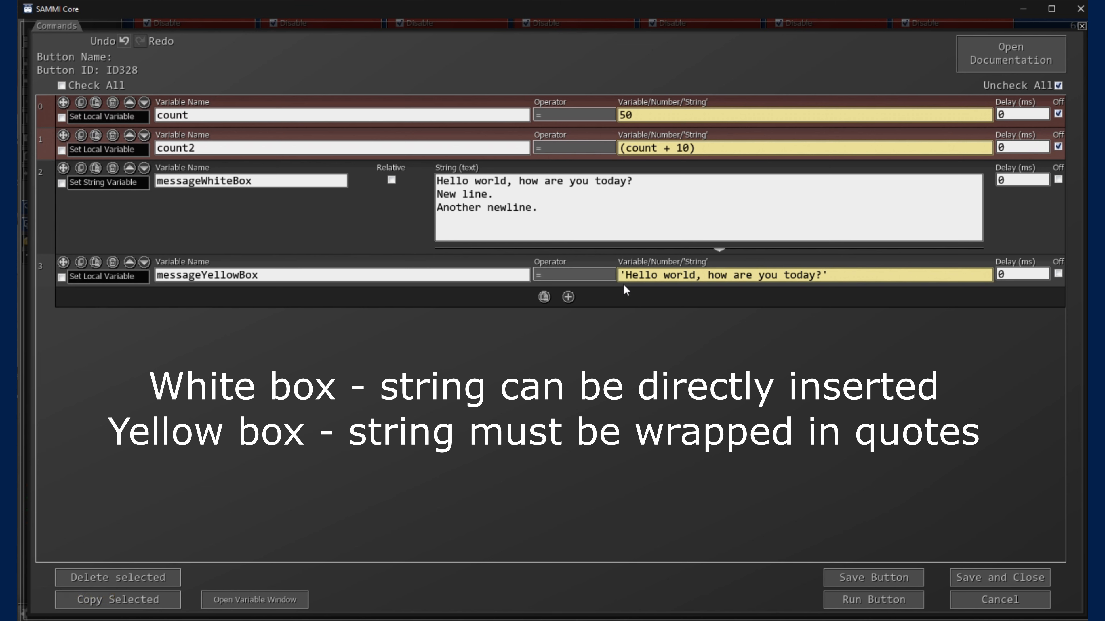
# Replace the single quotes around the messageYellowBox value with double quotes
pyautogui.moveTo(625, 277); pyautogui.dragTo(613, 276)
pyautogui.write('"')
pyautogui.moveTo(821, 276); pyautogui.dragTo(830, 276)
pyautogui.write('"')
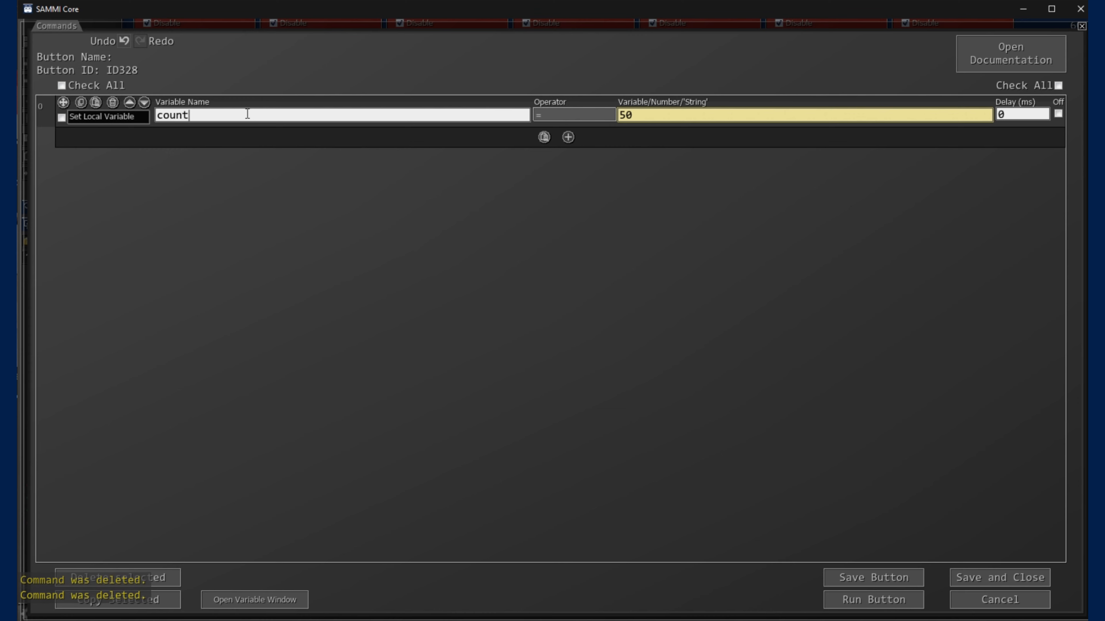
# Set the count variable's value to 10 and duplicate its command
pyautogui.press('Tab')
pyautogui.write('10')
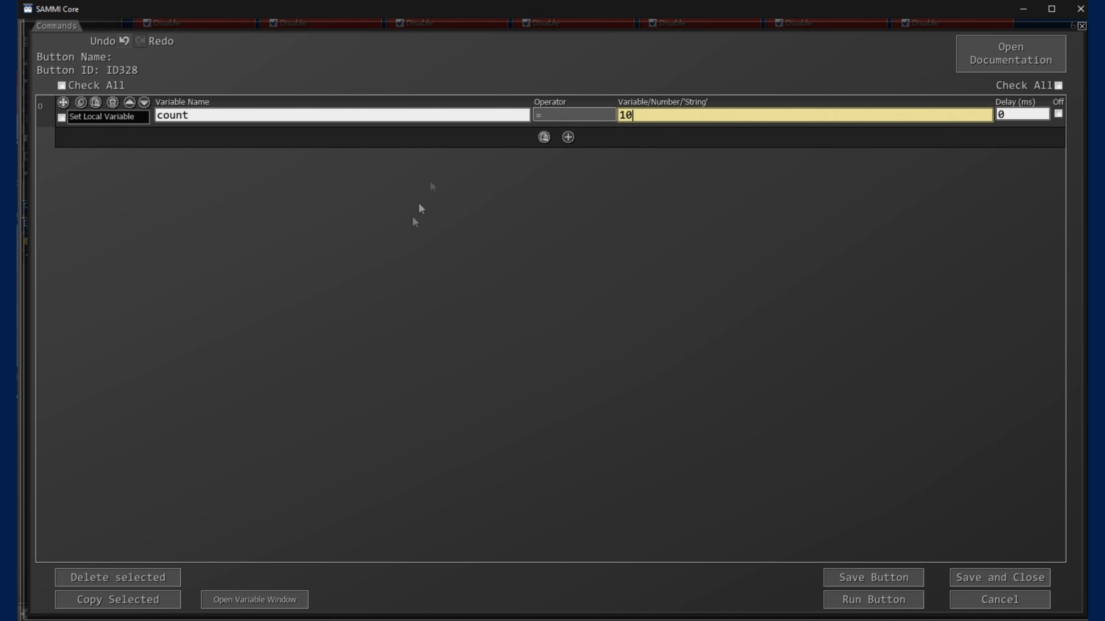
pyautogui.click(80, 102)
pyautogui.click(96, 102)
# Rename the copied command's variable count2 and set its value to the variable count
pyautogui.moveTo(196, 145); pyautogui.dragTo(41, 165)
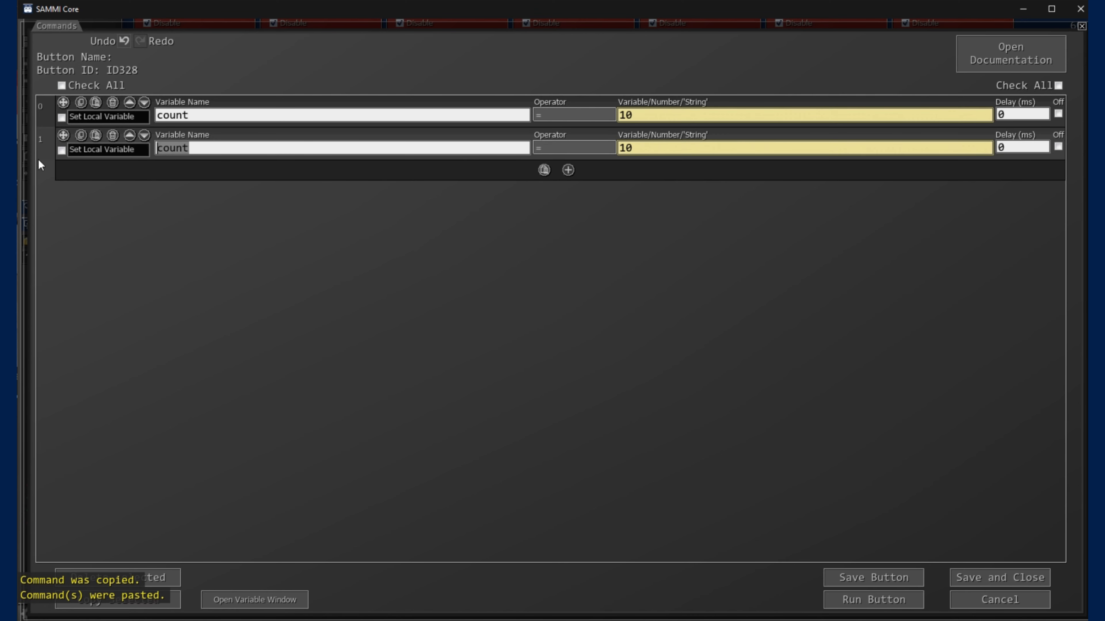
pyautogui.write('count2')
pyautogui.click(666, 149)
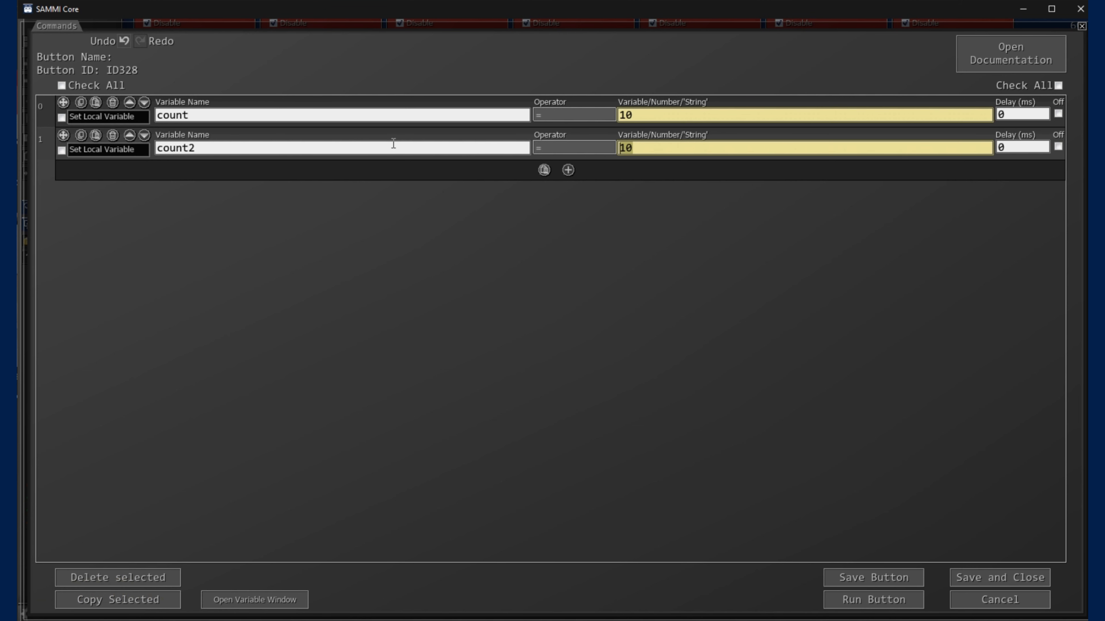
pyautogui.write('count')
# Run the button and check the values of count and count2 in the variable list
pyautogui.click(875, 600)
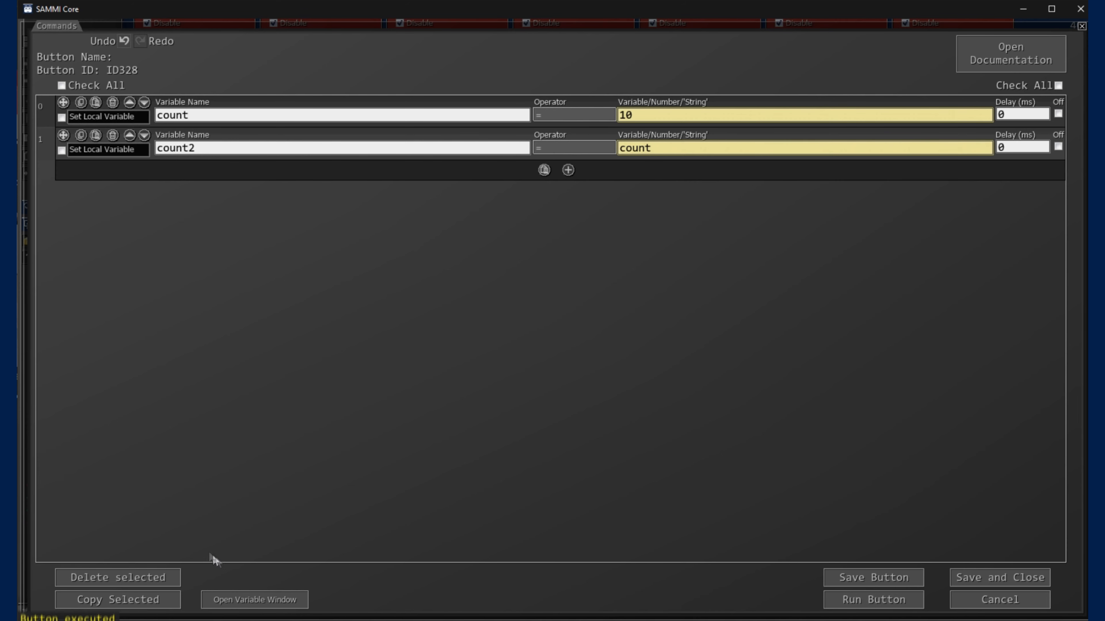
pyautogui.click(252, 603)
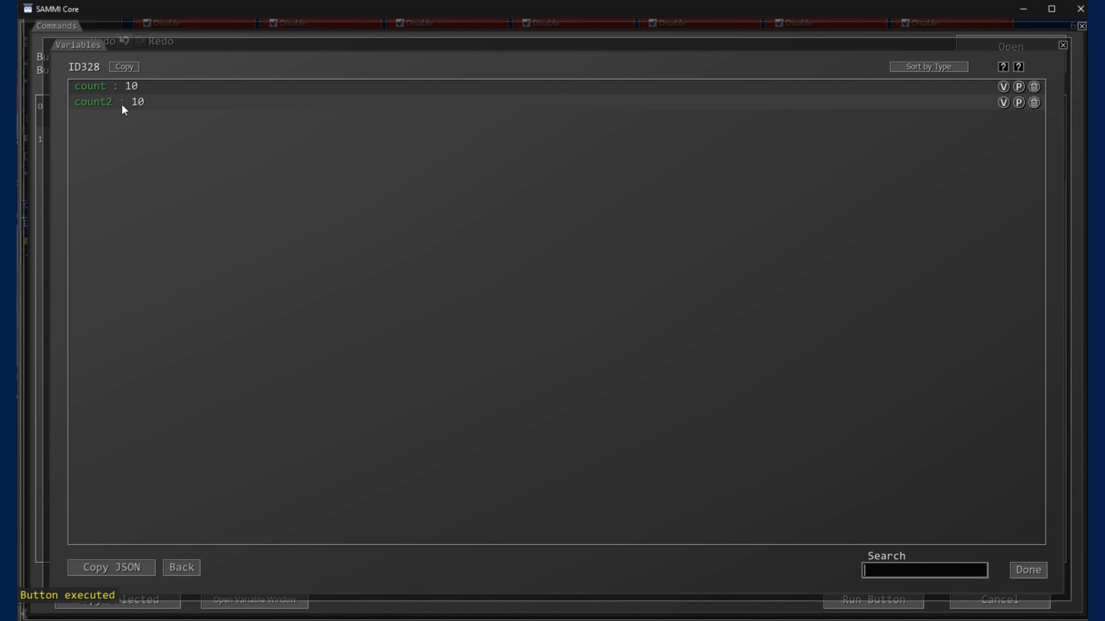
pyautogui.click(1028, 570)
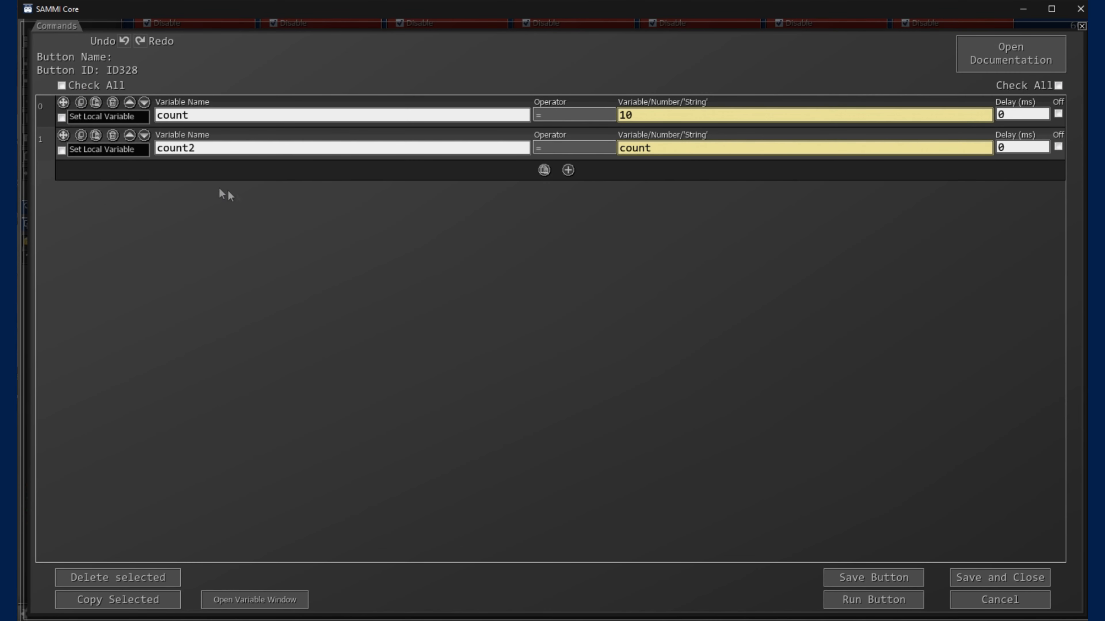
# Add a Set String Variable command below the count2 command
pyautogui.click(568, 170)
pyautogui.write('set string')
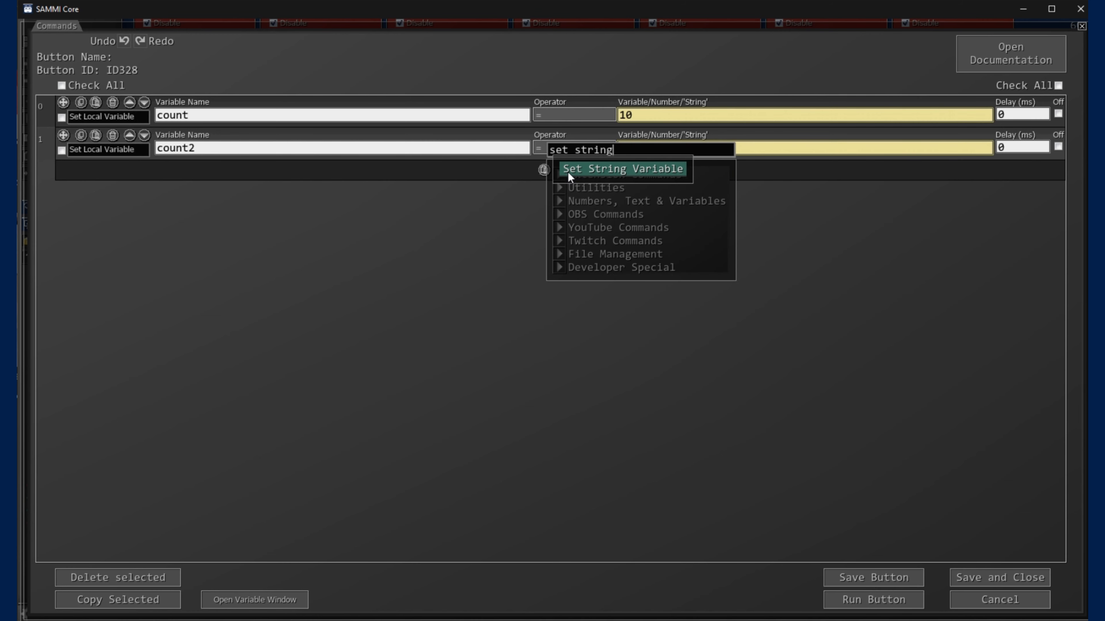
pyautogui.click(568, 171)
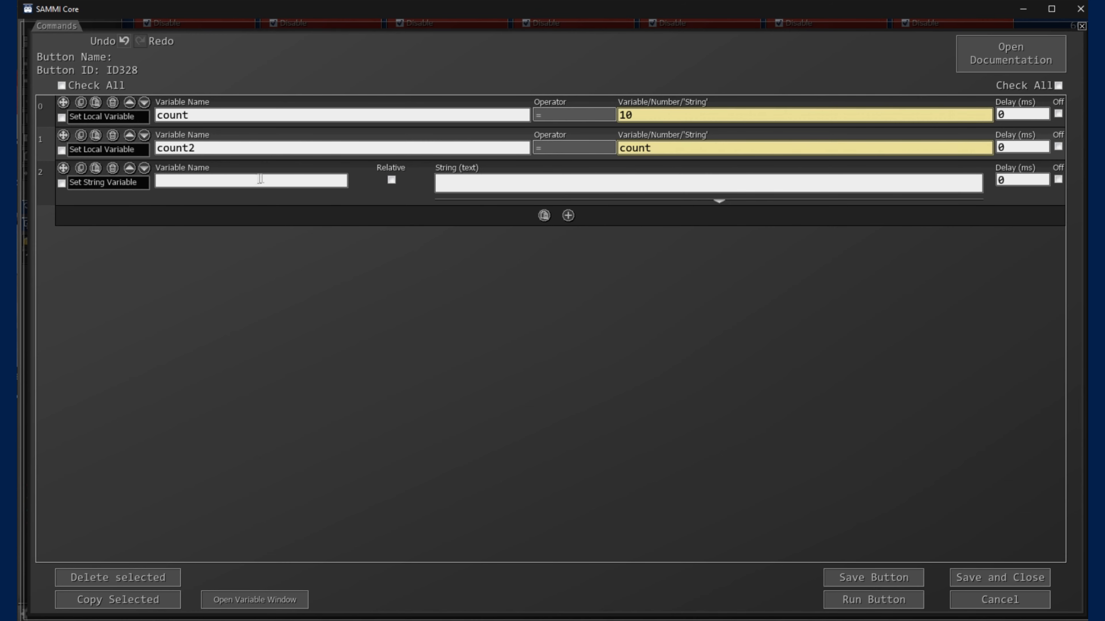
# Rename the second command's variable count2_yellow_box and name the string command's variable count2_white_box
pyautogui.click(211, 146)
pyautogui.write('_yellow_box')
pyautogui.click(221, 180)
pyautogui.write('count2_white_box')
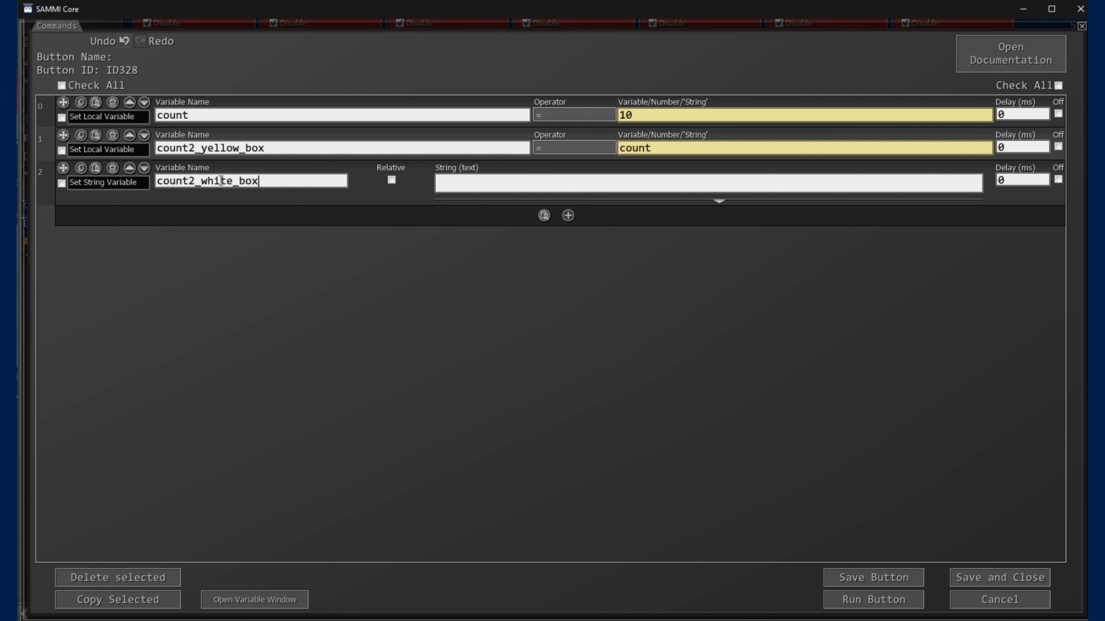
pyautogui.moveTo(165, 179); pyautogui.dragTo(266, 181)
pyautogui.click(267, 181)
# Copy the value count from the count2_yellow_box command into the String text of the count2_white_box command
pyautogui.moveTo(654, 147); pyautogui.dragTo(287, 149)
pyautogui.click(152, 146)
pyautogui.moveTo(214, 150); pyautogui.dragTo(304, 145)
pyautogui.click(305, 146)
pyautogui.moveTo(659, 152); pyautogui.dragTo(498, 175)
pyautogui.click(498, 178)
pyautogui.hotkey('ctrl', 'v')
pyautogui.moveTo(656, 150); pyautogui.dragTo(553, 164)
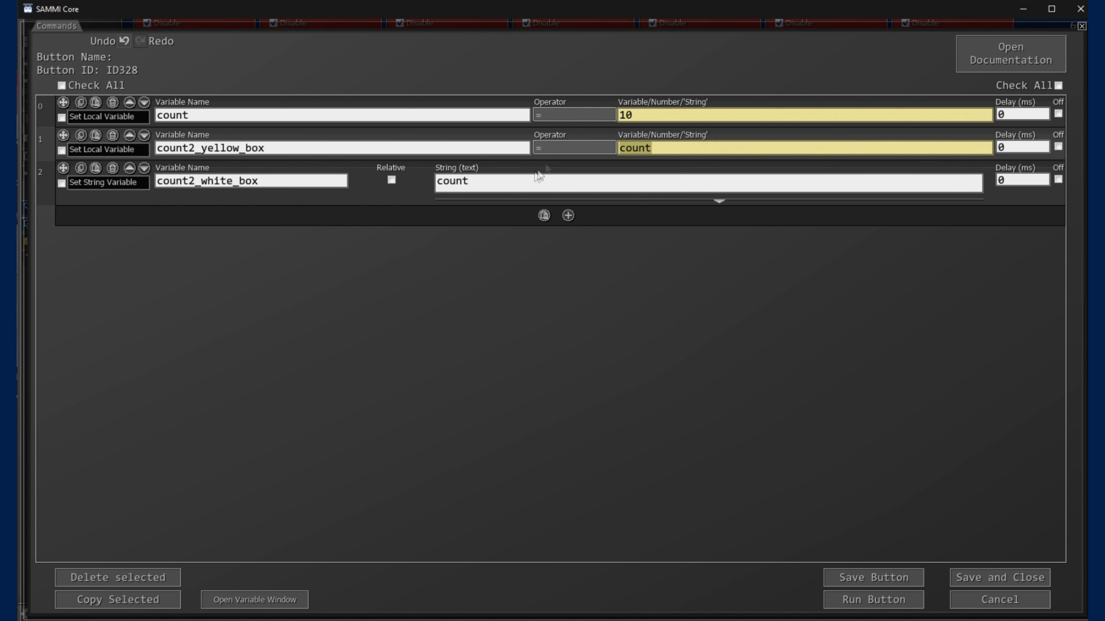
pyautogui.click(546, 148)
pyautogui.click(509, 182)
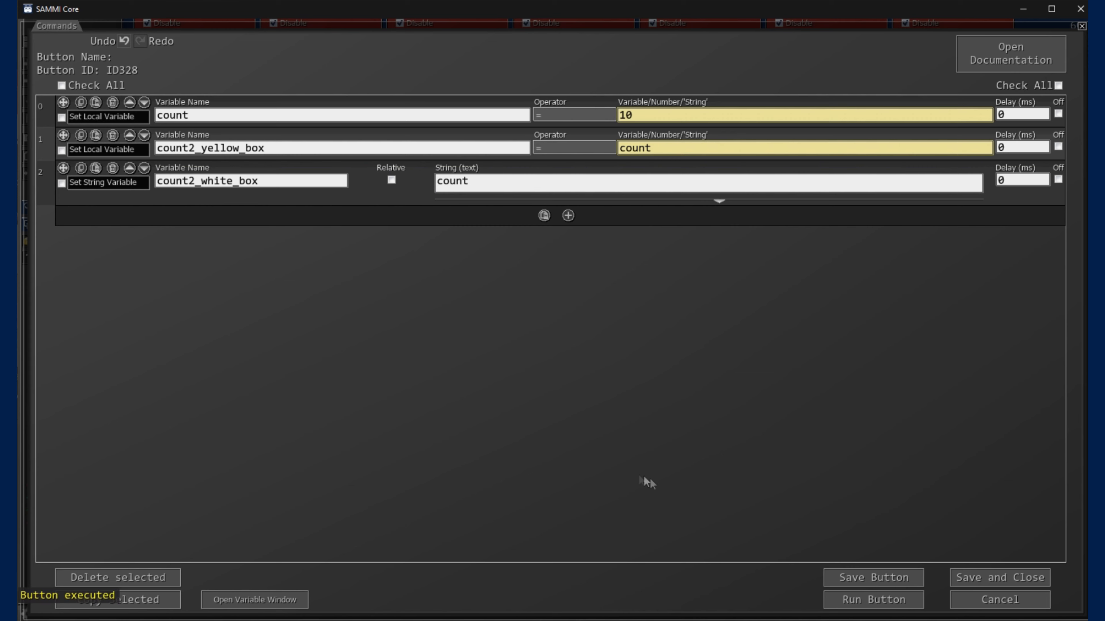
# Run the button and compare the values of count2_yellow_box and count2_white_box in the variable list
pyautogui.click(832, 599)
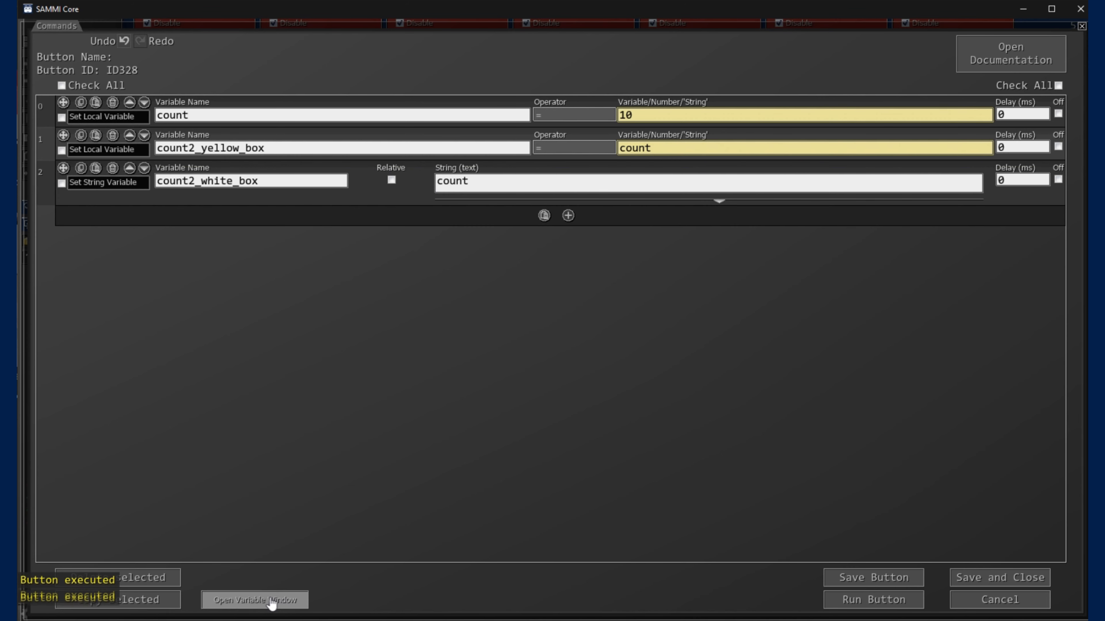
pyautogui.click(273, 604)
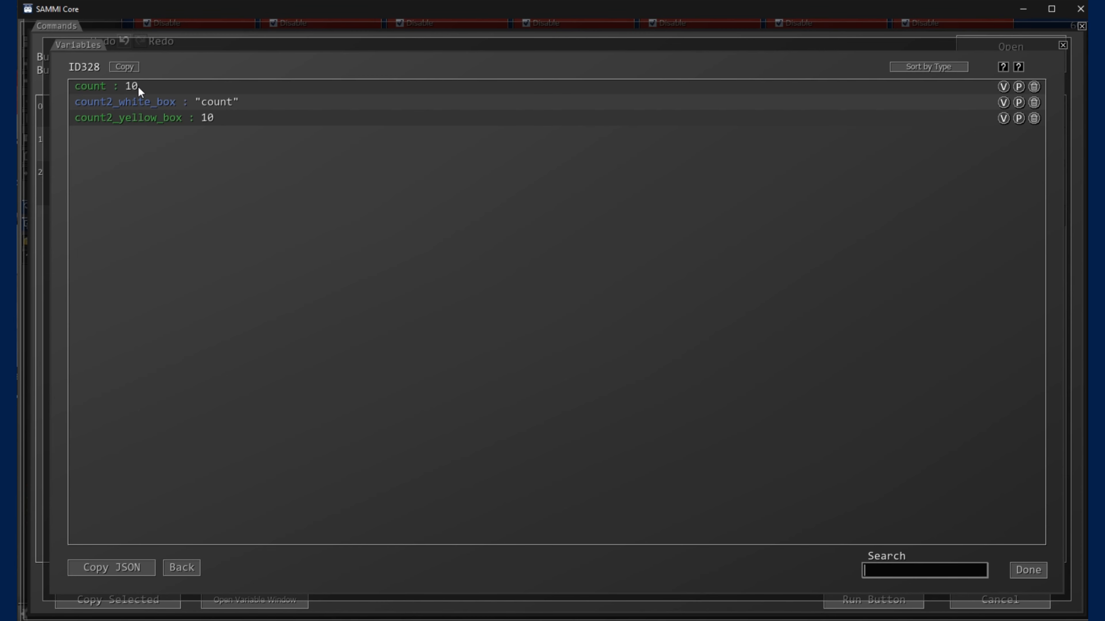
pyautogui.click(1020, 574)
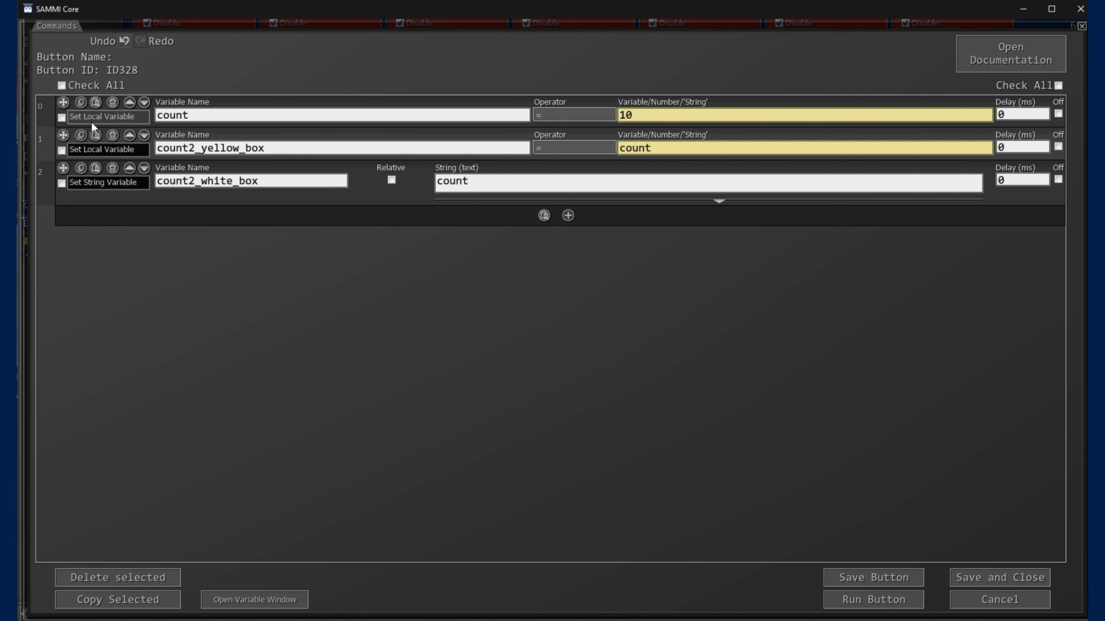
pyautogui.moveTo(273, 145); pyautogui.dragTo(156, 147)
pyautogui.click(288, 601)
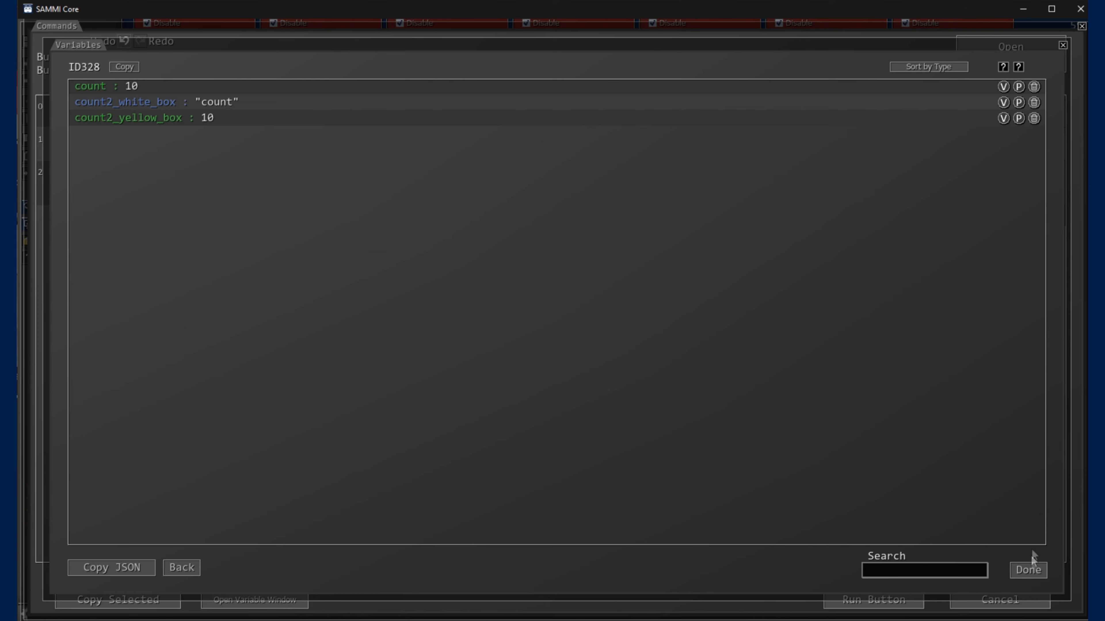
pyautogui.click(1033, 573)
# Wrap the white box's string as /$count$/ and rerun the button to check count2_white_box in the variable list
pyautogui.moveTo(472, 182); pyautogui.dragTo(429, 183)
pyautogui.click(443, 181)
pyautogui.doubleClick(443, 181)
pyautogui.click(487, 182)
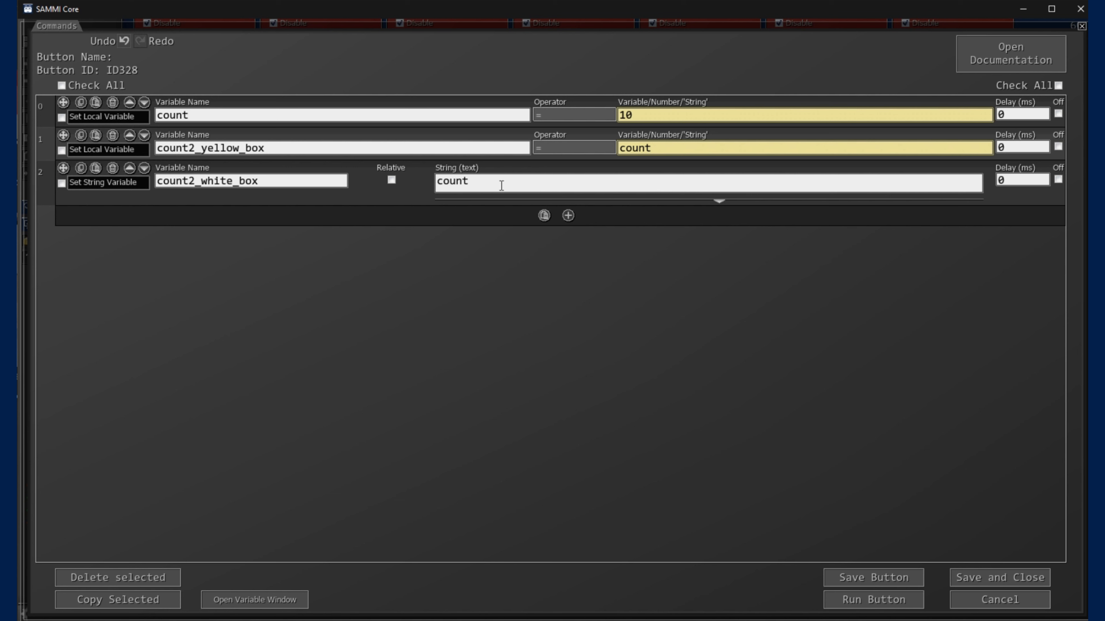
pyautogui.moveTo(318, 164)
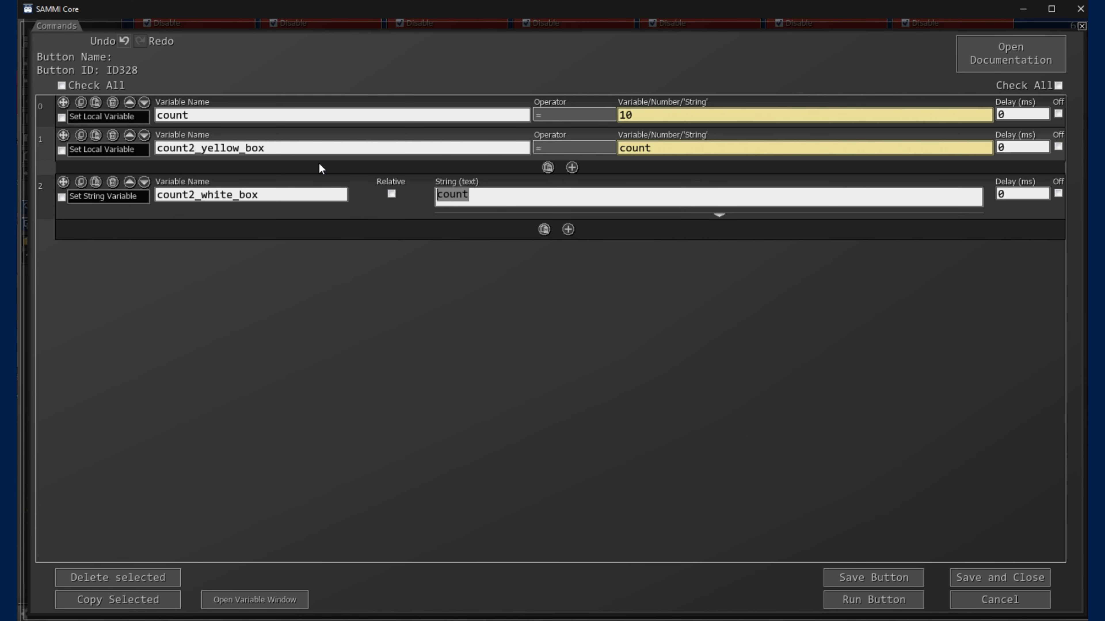
pyautogui.write('/$')
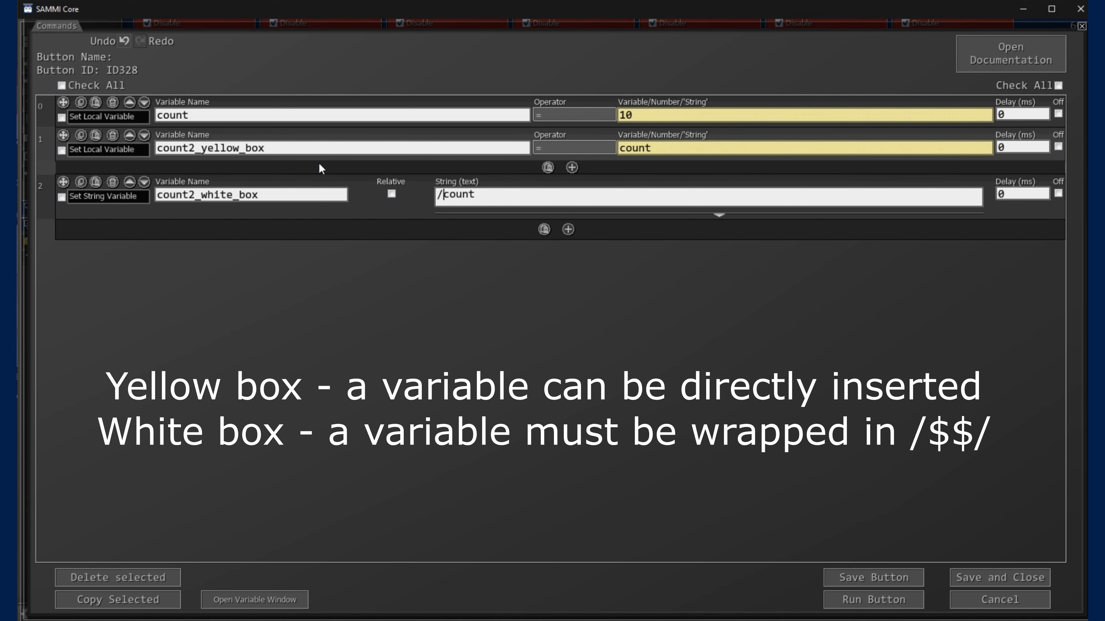
pyautogui.press('Right')
pyautogui.press('Right')
pyautogui.press('Right')
pyautogui.press('Right')
pyautogui.press('Right')
pyautogui.write('$/')
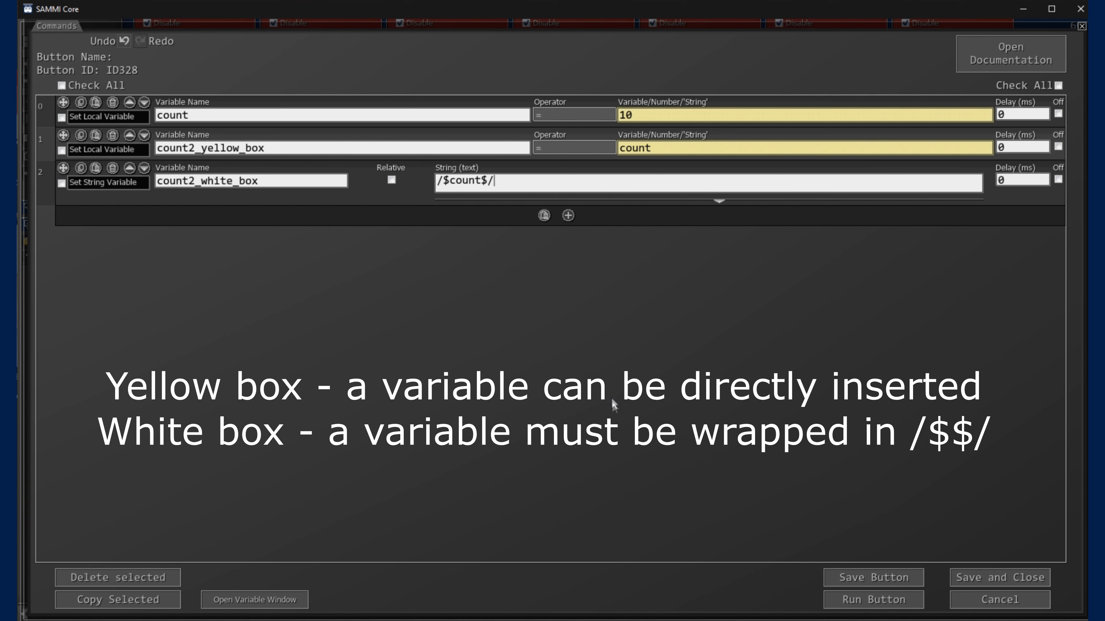
pyautogui.click(864, 605)
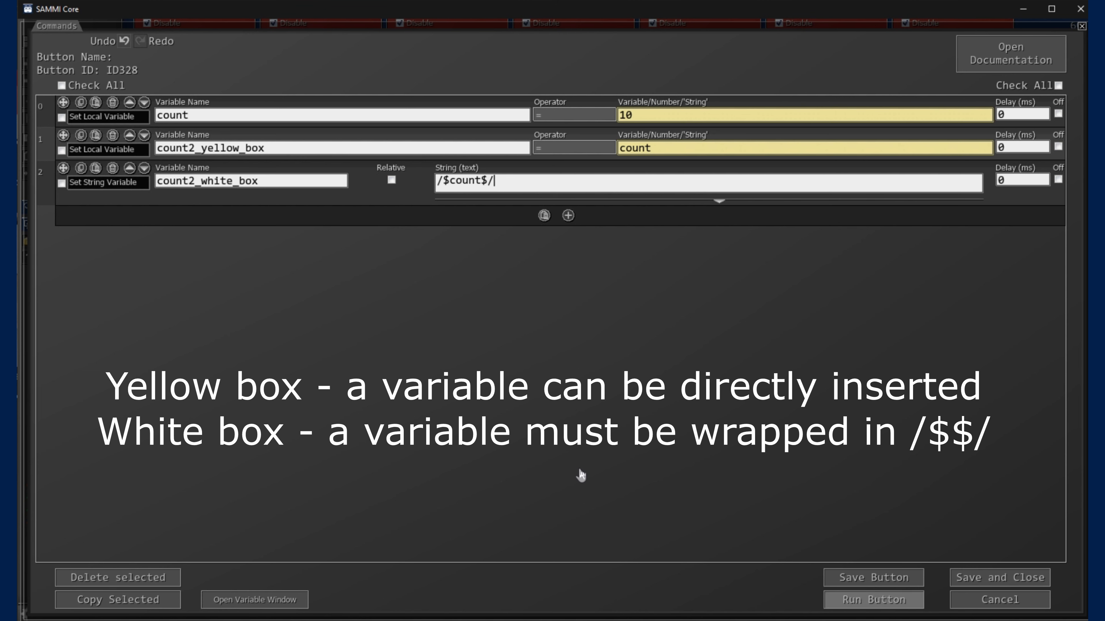
pyautogui.click(217, 605)
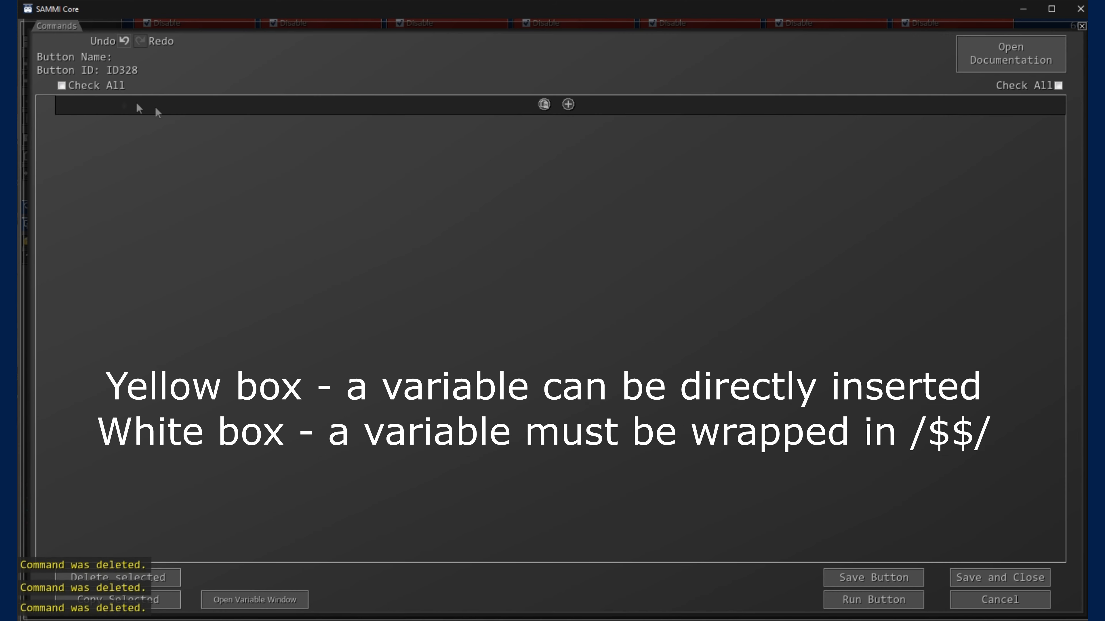
# Add a Set Local Variable command that sets viewerCount to 50
pyautogui.click(568, 105)
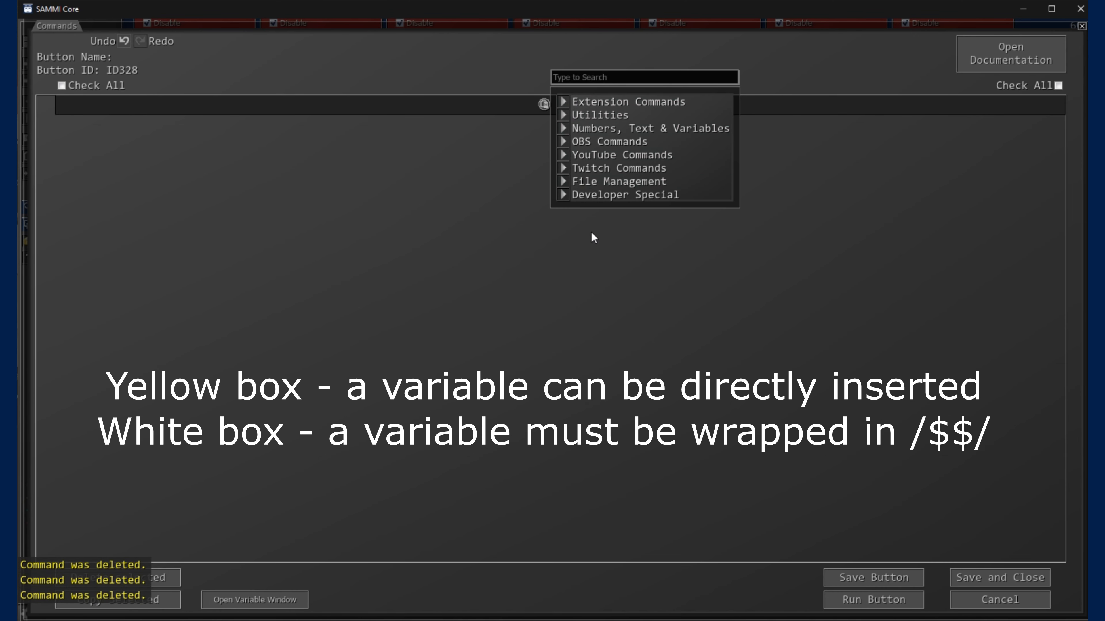
pyautogui.write('set local')
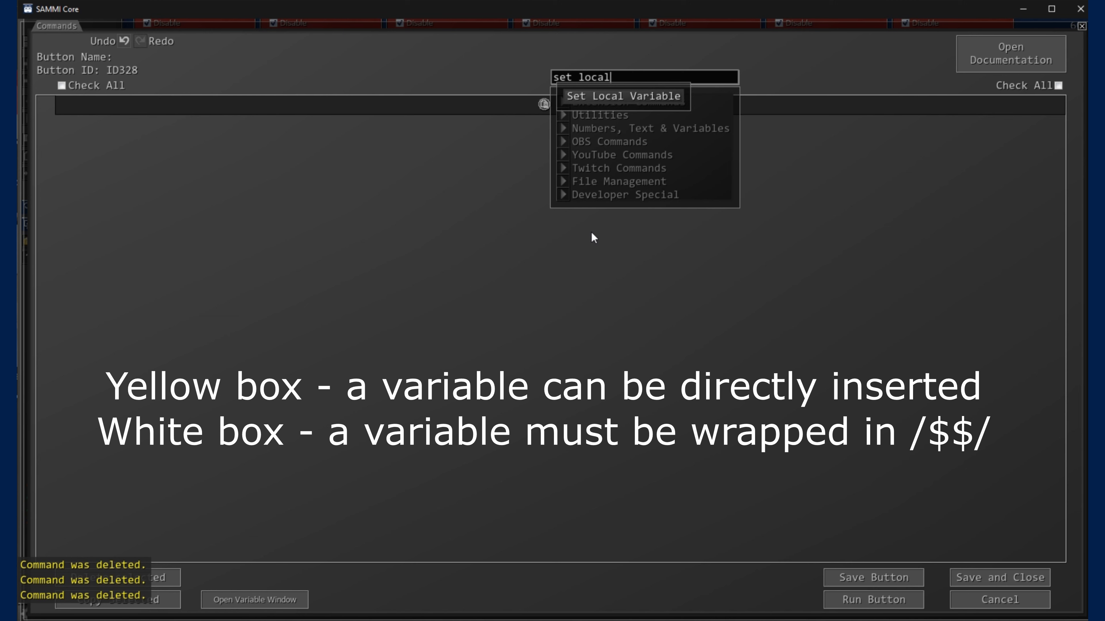
pyautogui.click(600, 96)
pyautogui.write('viewerCount')
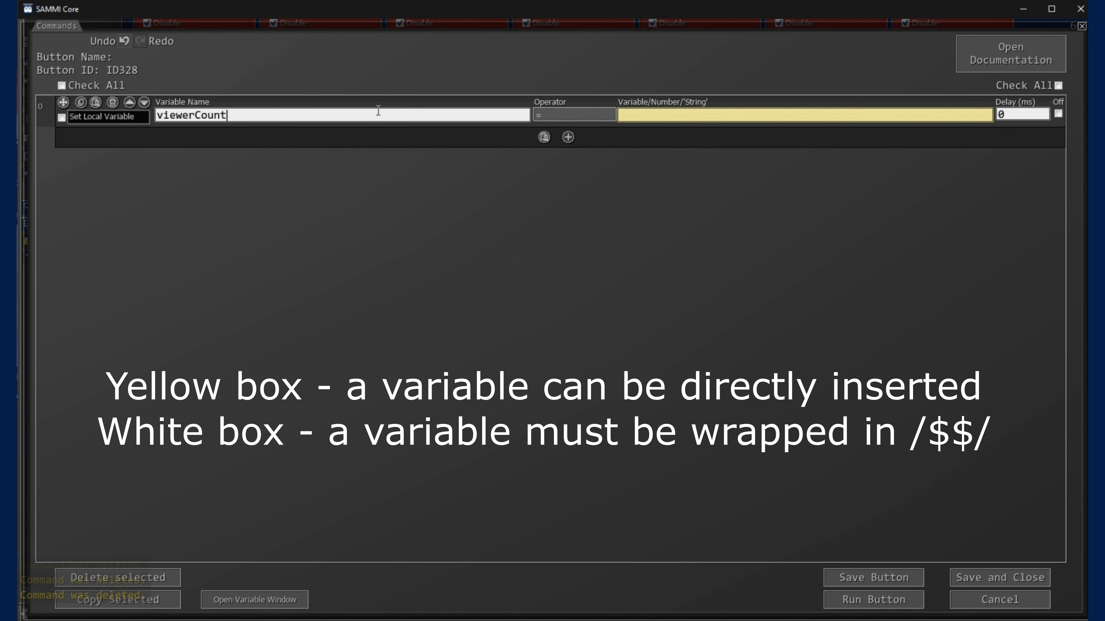
pyautogui.write('0')
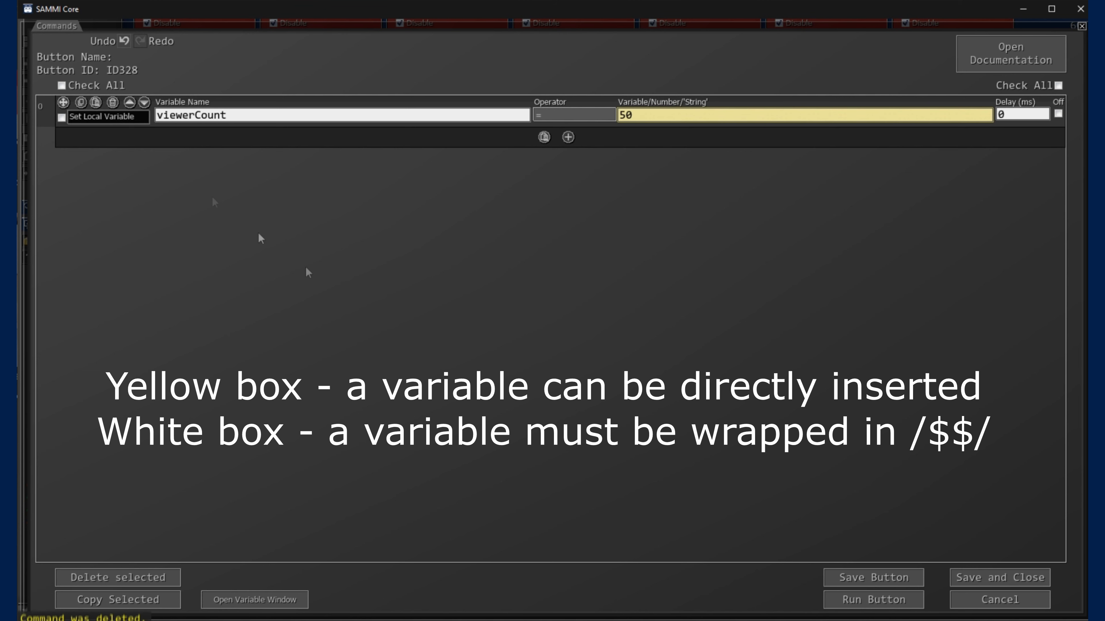
# Add an Alert Message command below it with the message "Viewer count is currently viewerCount."
pyautogui.click(568, 137)
pyautogui.write('aler')
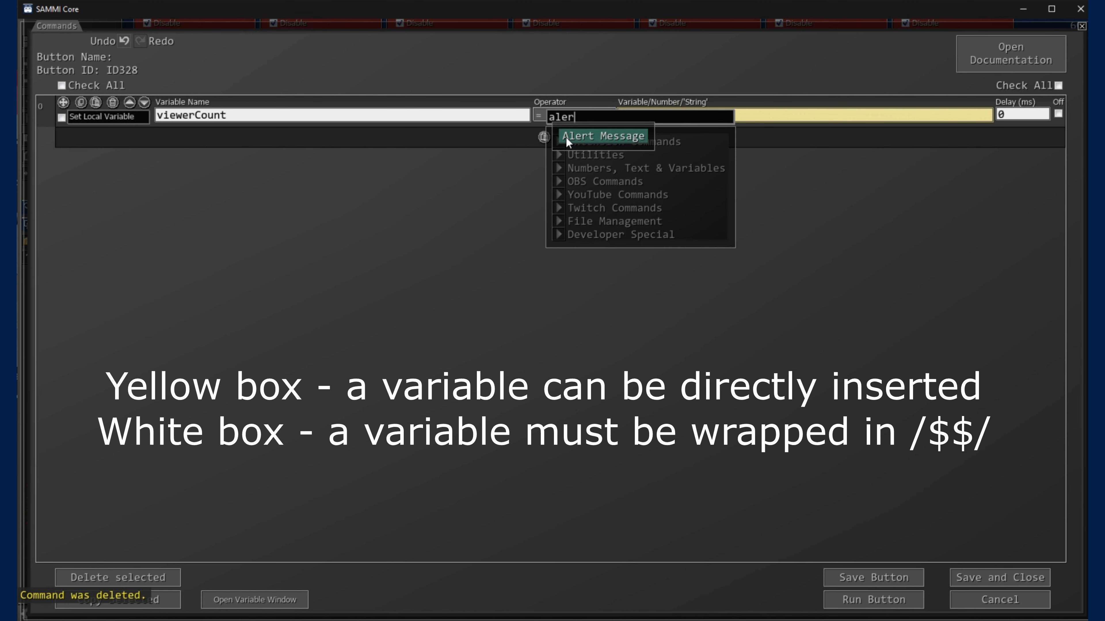
pyautogui.write('t')
pyautogui.click(566, 136)
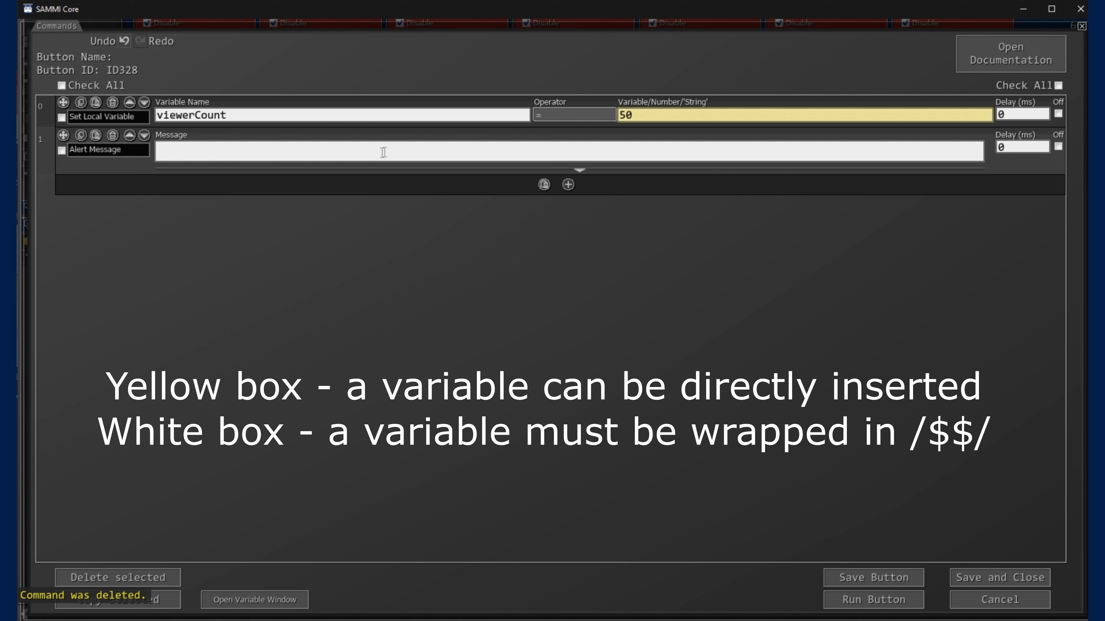
pyautogui.click(361, 152)
pyautogui.write('View')
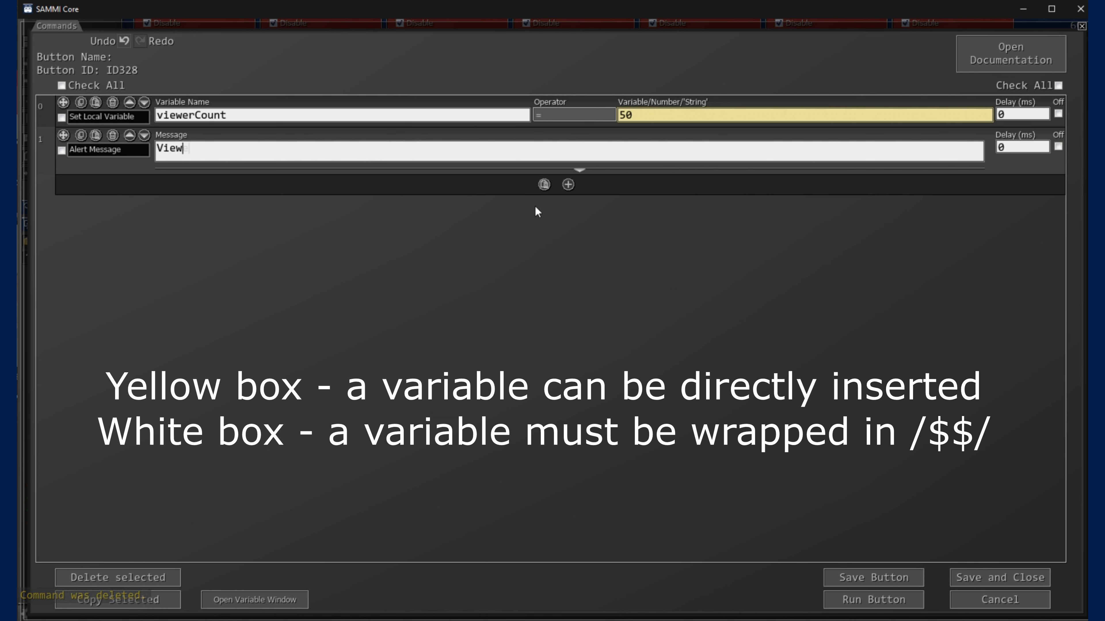
pyautogui.write('er count is currently')
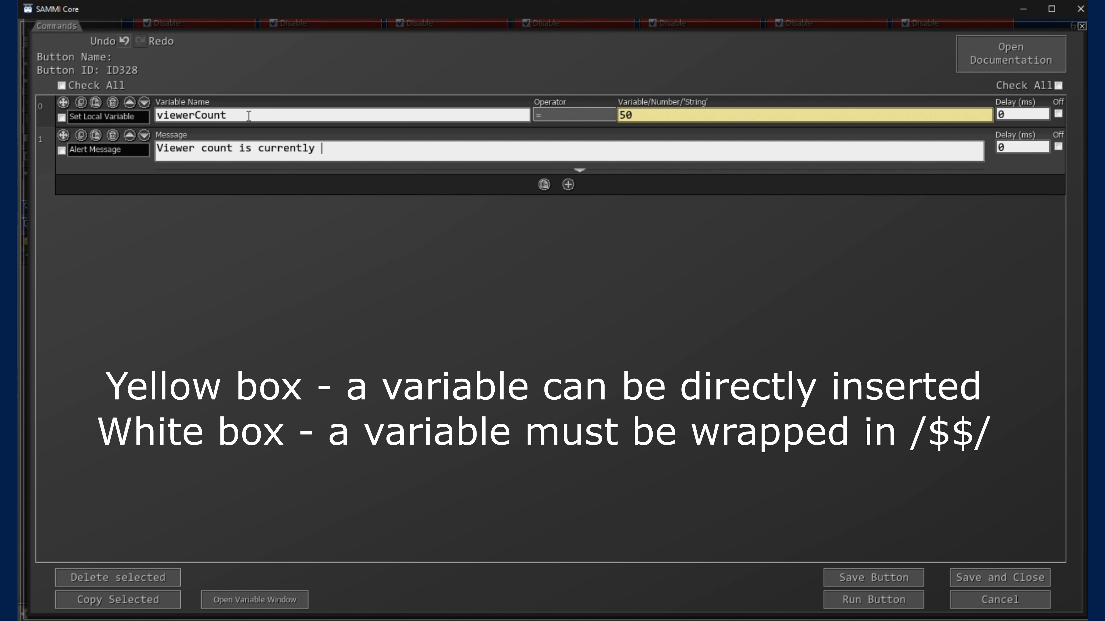
pyautogui.write('viewerCount')
pyautogui.write('.')
# Wrap viewerCount in the alert message as /$viewerCount$/ and run the button to test the alert
pyautogui.moveTo(322, 149); pyautogui.dragTo(391, 149)
pyautogui.click(376, 148)
pyautogui.moveTo(321, 148); pyautogui.dragTo(390, 149)
pyautogui.click(385, 149)
pyautogui.write('/$')
pyautogui.click(404, 148)
pyautogui.write('$/')
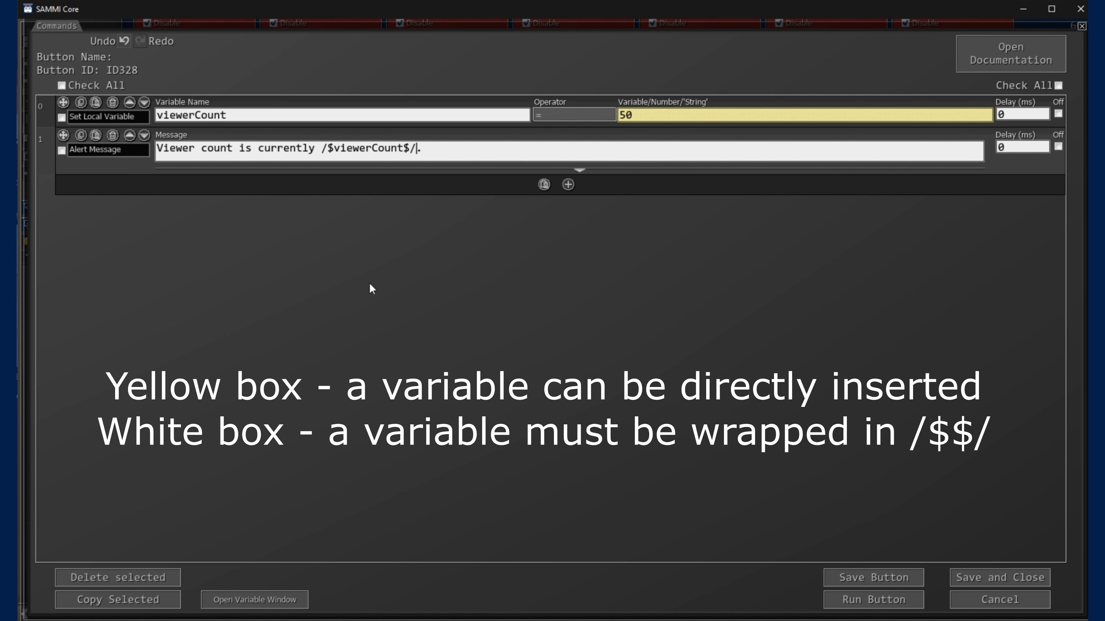
pyautogui.click(887, 601)
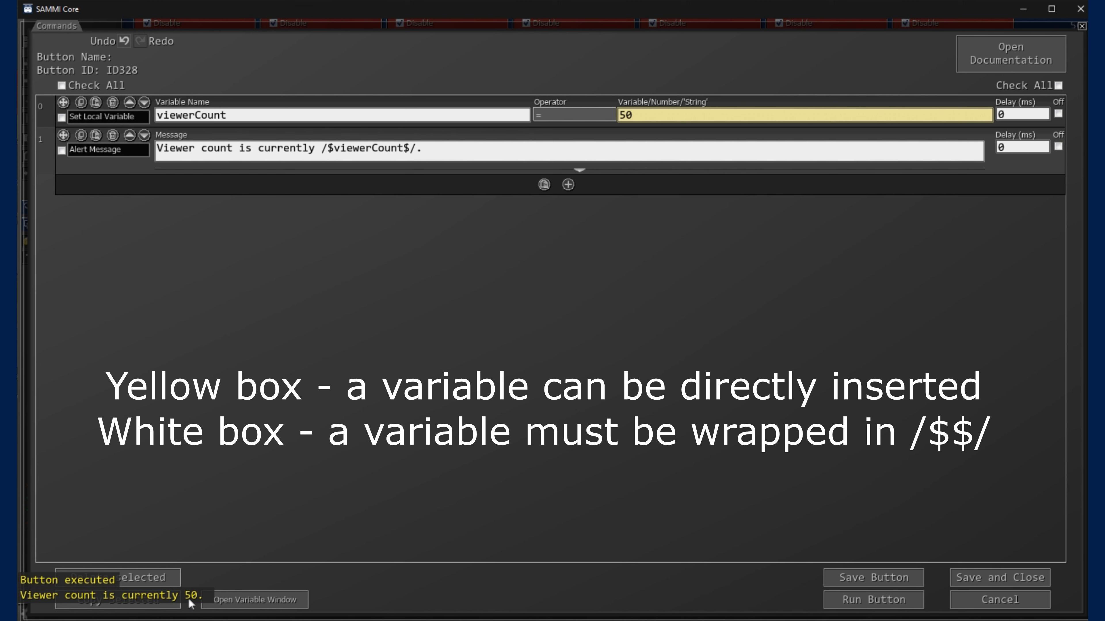
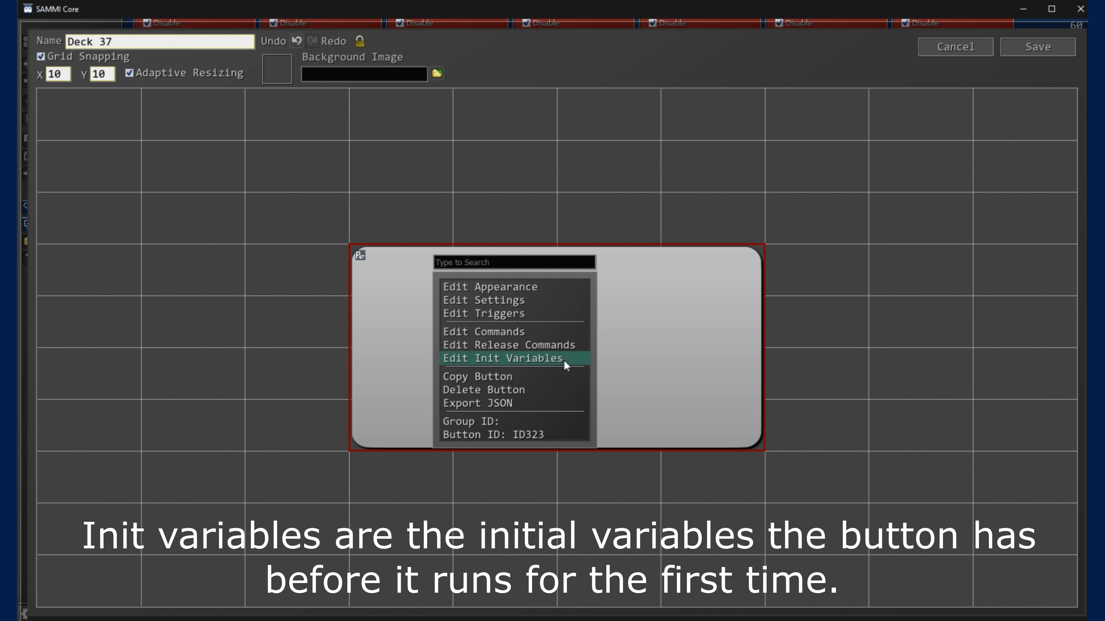
# Open the init variables of the button in Deck 37
pyautogui.click(565, 361)
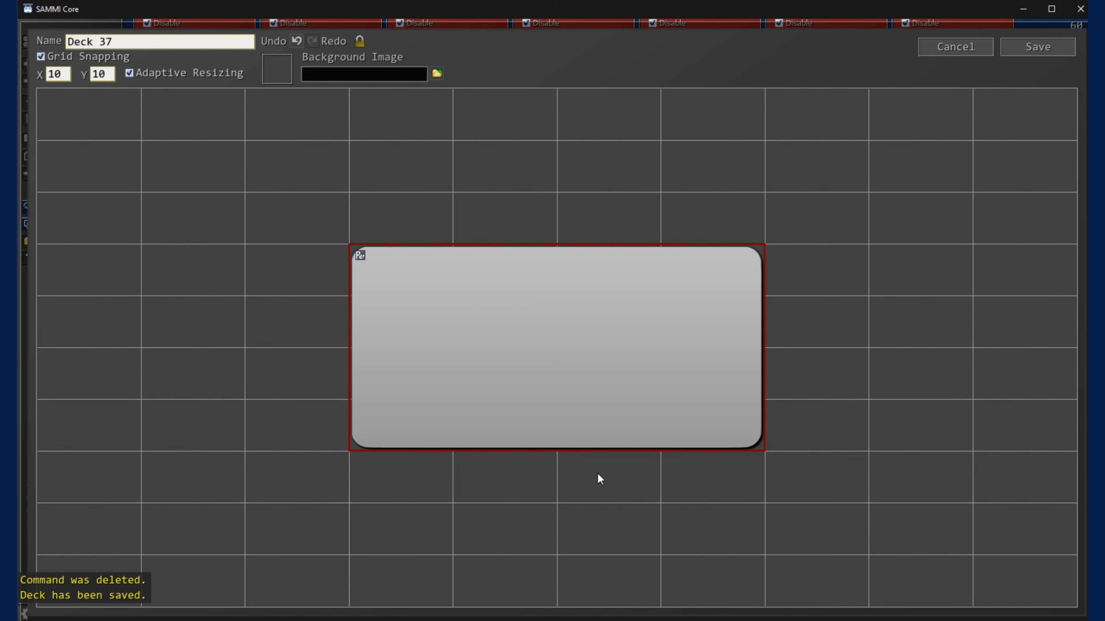
# Add a Set Local Variable command to the Deck 37 button that sets count to 0
pyautogui.doubleClick(551, 343)
pyautogui.click(568, 105)
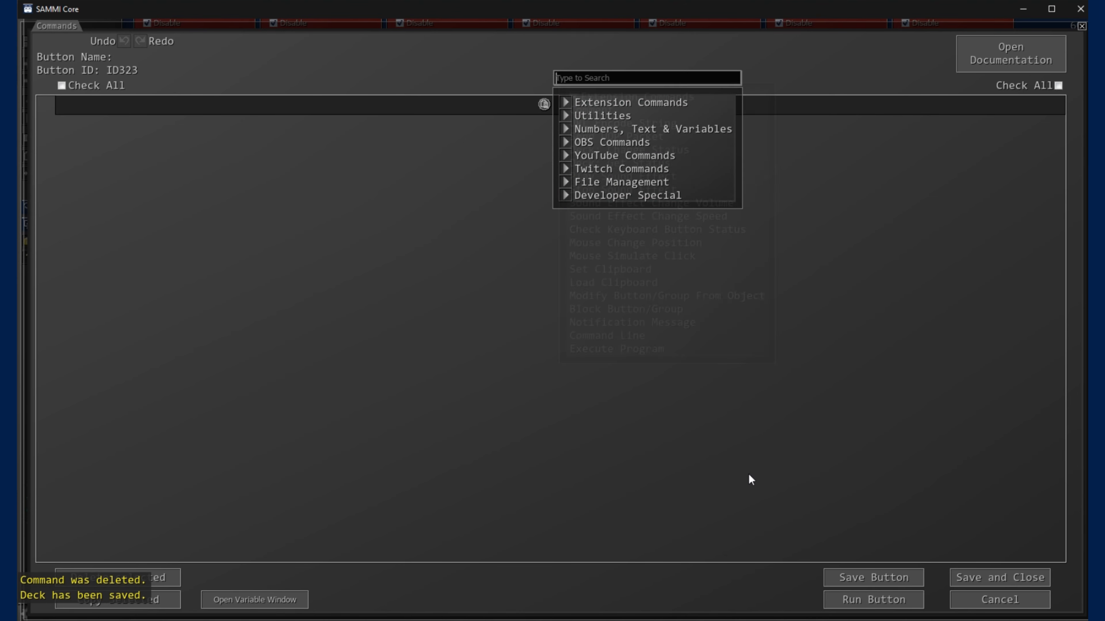
pyautogui.write('set')
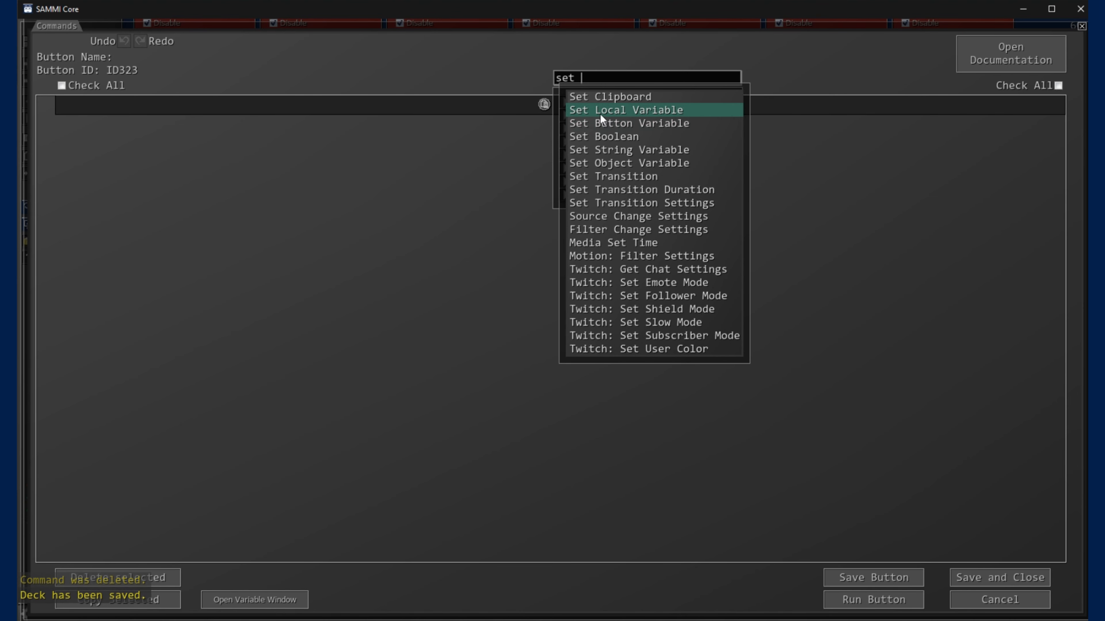
pyautogui.click(600, 111)
pyautogui.write('count')
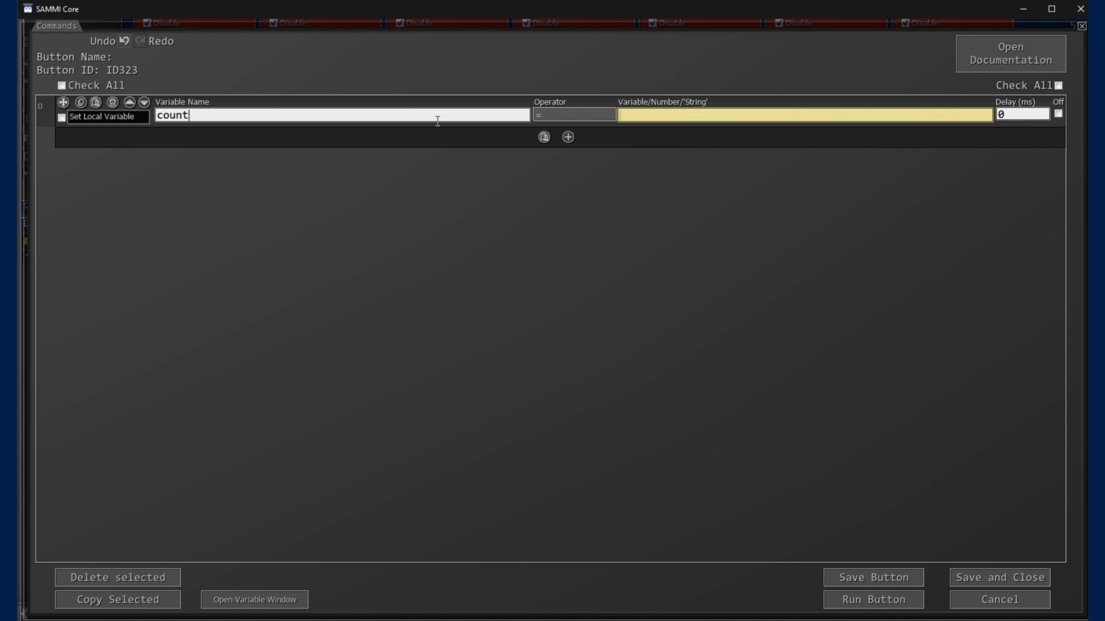
pyautogui.write('0')
# Duplicate the count command and make the copy add 1 with the += operator
pyautogui.click(81, 102)
pyautogui.click(95, 102)
pyautogui.click(552, 149)
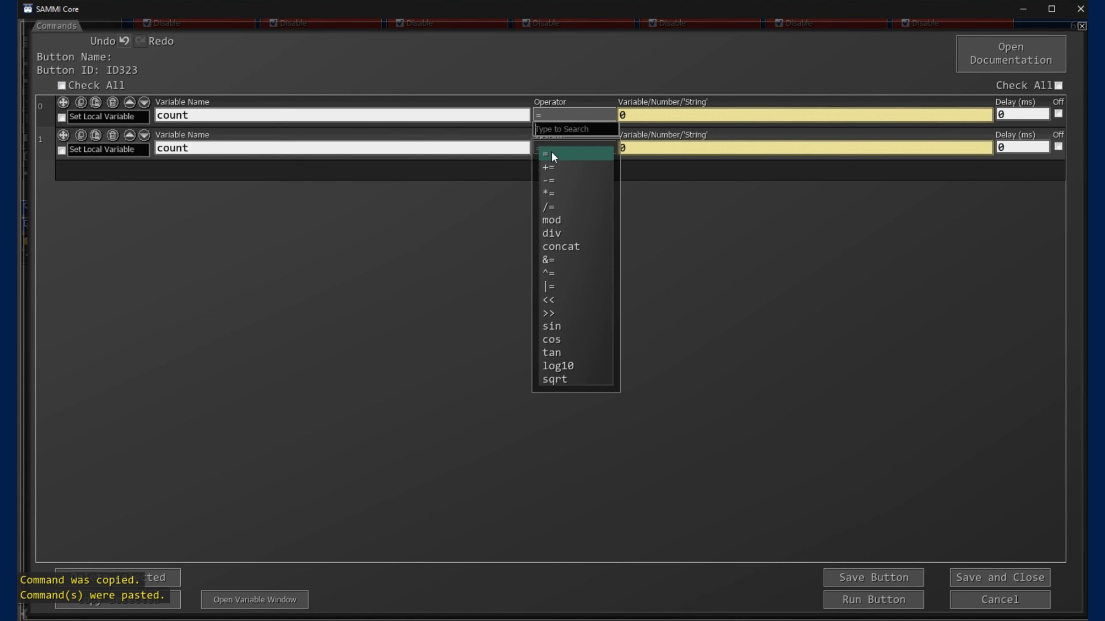
pyautogui.click(553, 170)
pyautogui.write('1')
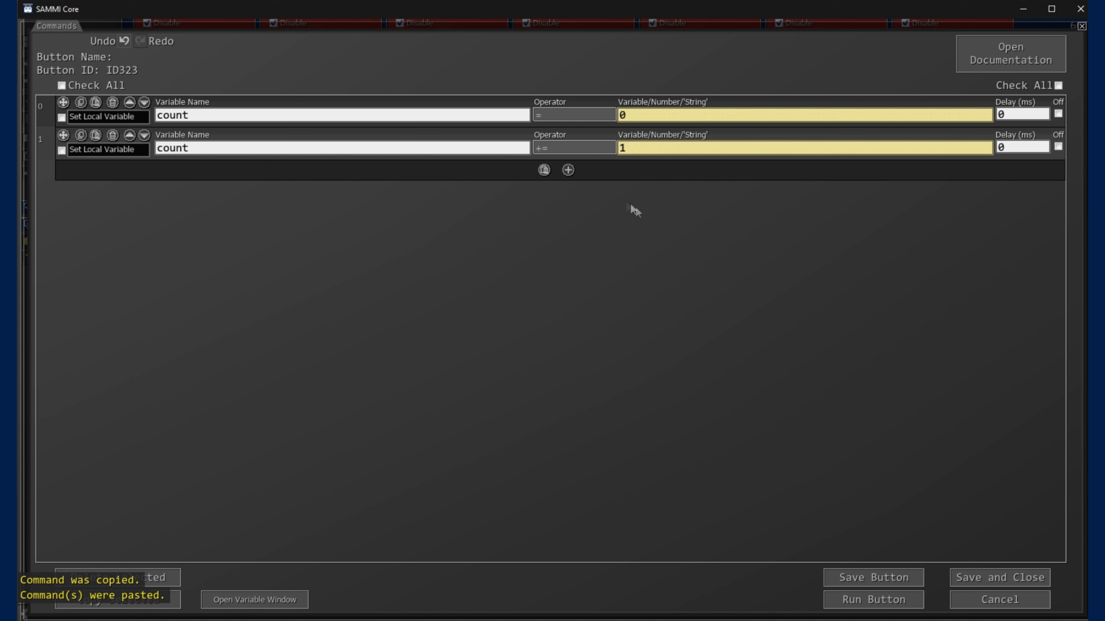
# Run the button twice and check count in the variable list after each run
pyautogui.click(873, 601)
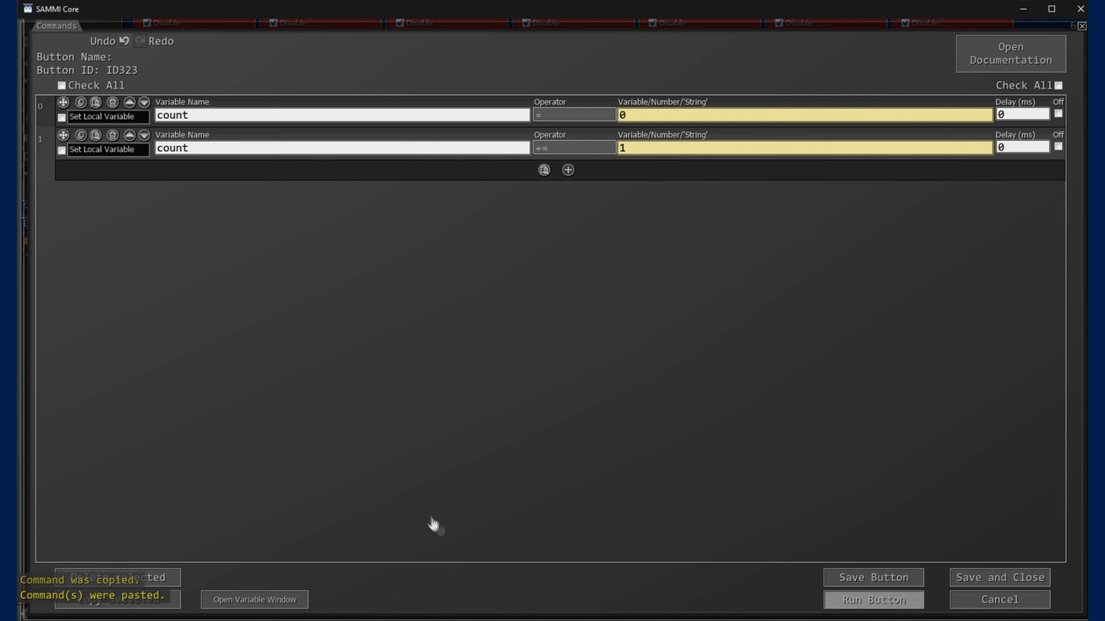
pyautogui.click(303, 601)
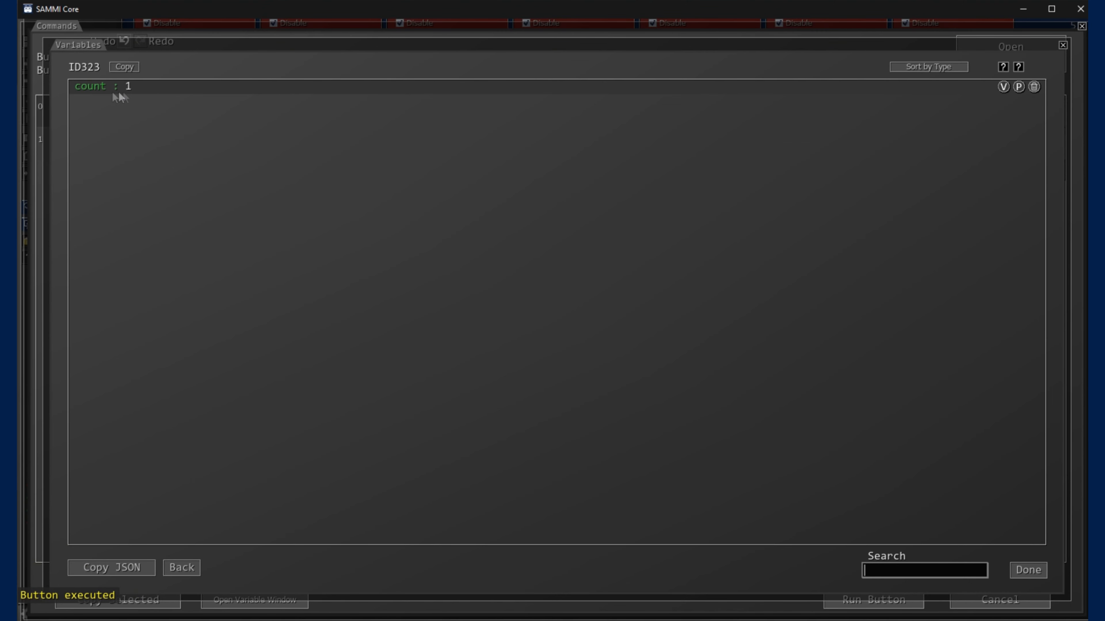
pyautogui.click(1028, 570)
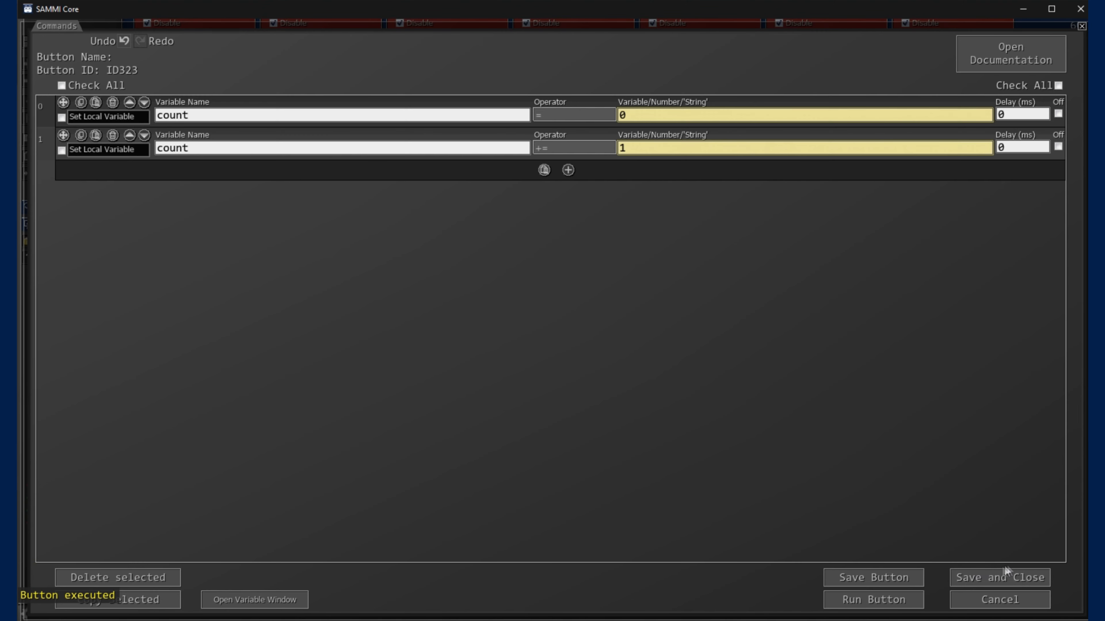
pyautogui.click(888, 605)
pyautogui.click(254, 600)
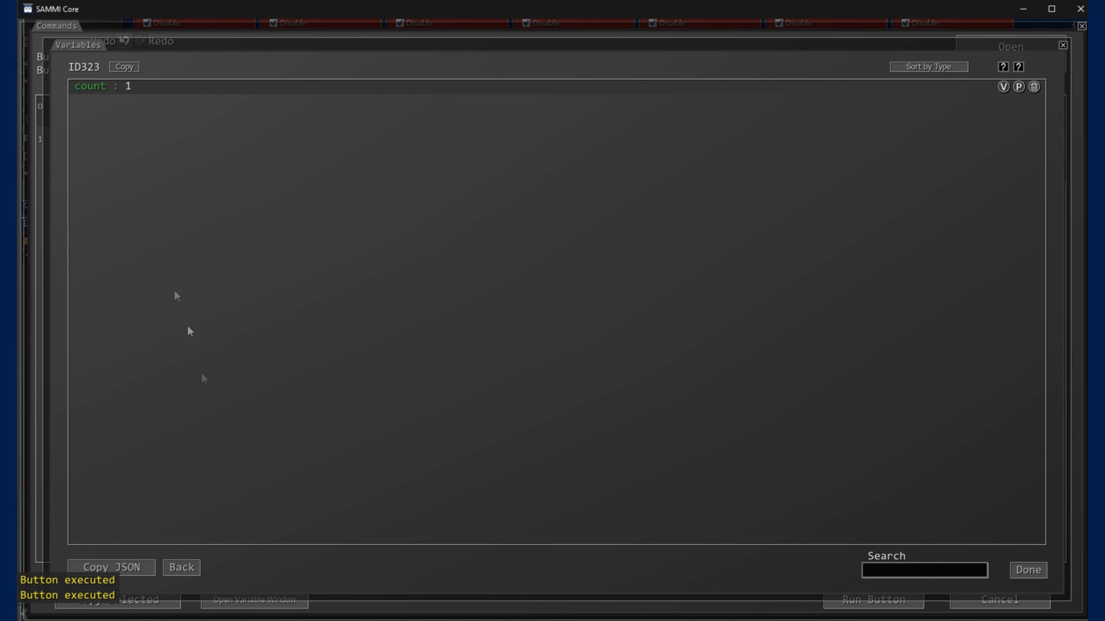
pyautogui.click(1028, 570)
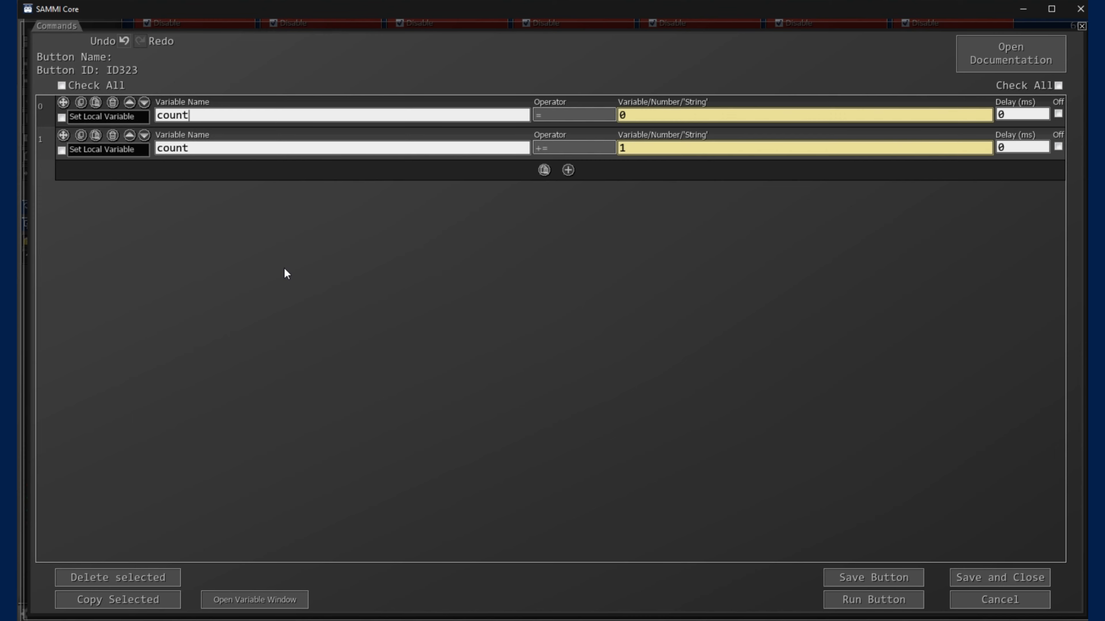
# Add an If Statement comparing count with an empty value, placing the set-to-0 command inside it and the += 1 command under Else
pyautogui.moveTo(554, 97)
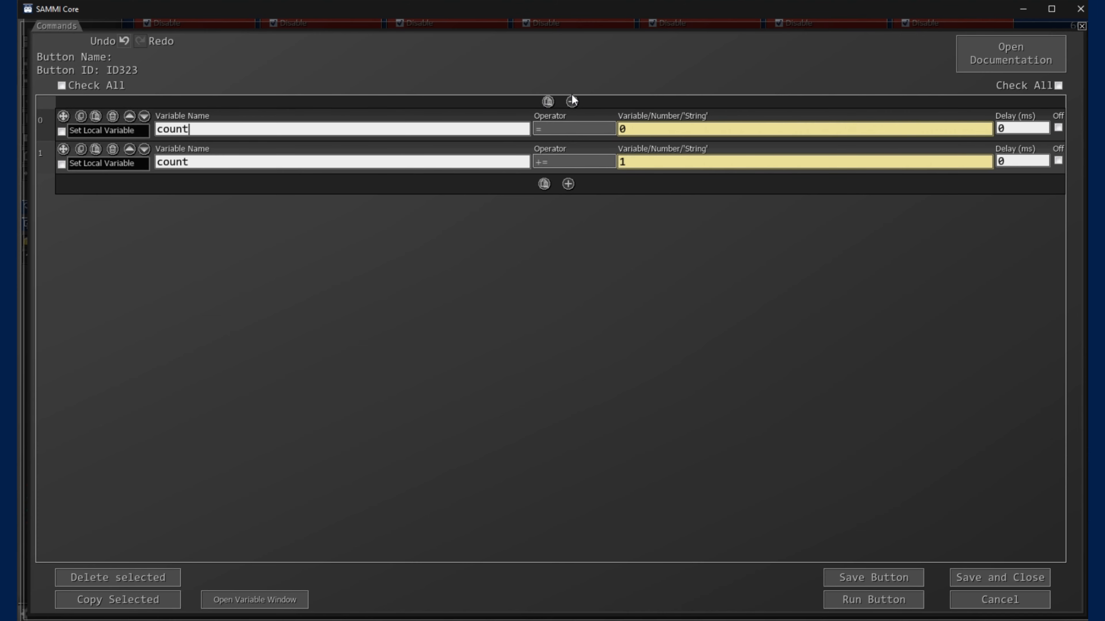
pyautogui.click(572, 96)
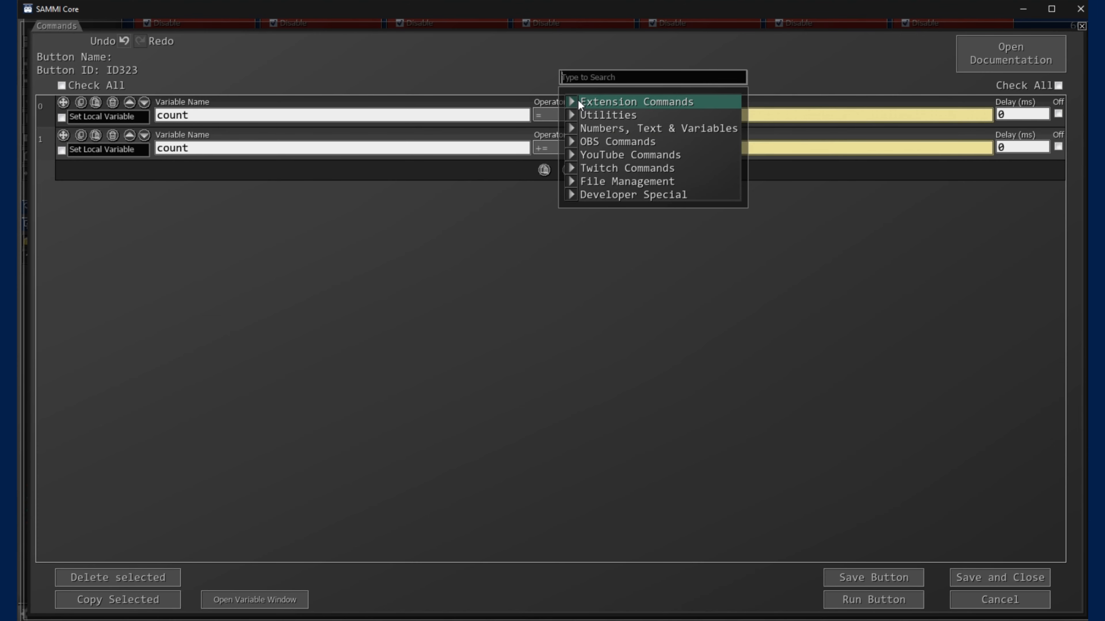
pyautogui.write('f')
pyautogui.press('BackSpace')
pyautogui.write('if')
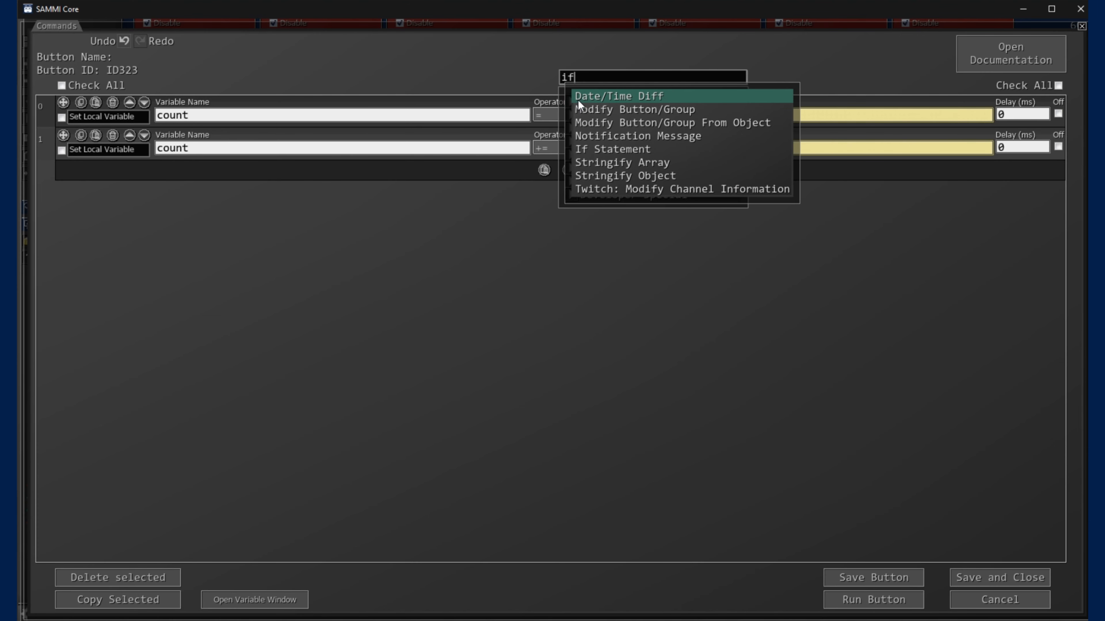
pyautogui.click(602, 150)
pyautogui.moveTo(207, 169); pyautogui.dragTo(93, 161)
pyautogui.hotkey('ctrl', 'c')
pyautogui.click(250, 118)
pyautogui.hotkey('ctrl', 'v')
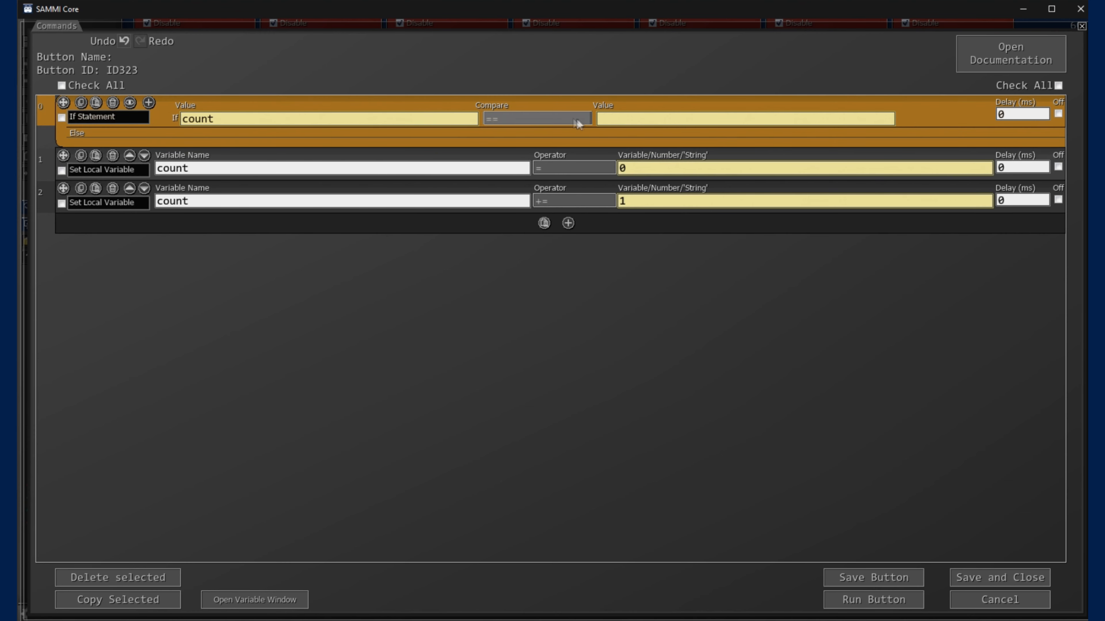
pyautogui.moveTo(63, 158); pyautogui.dragTo(126, 140)
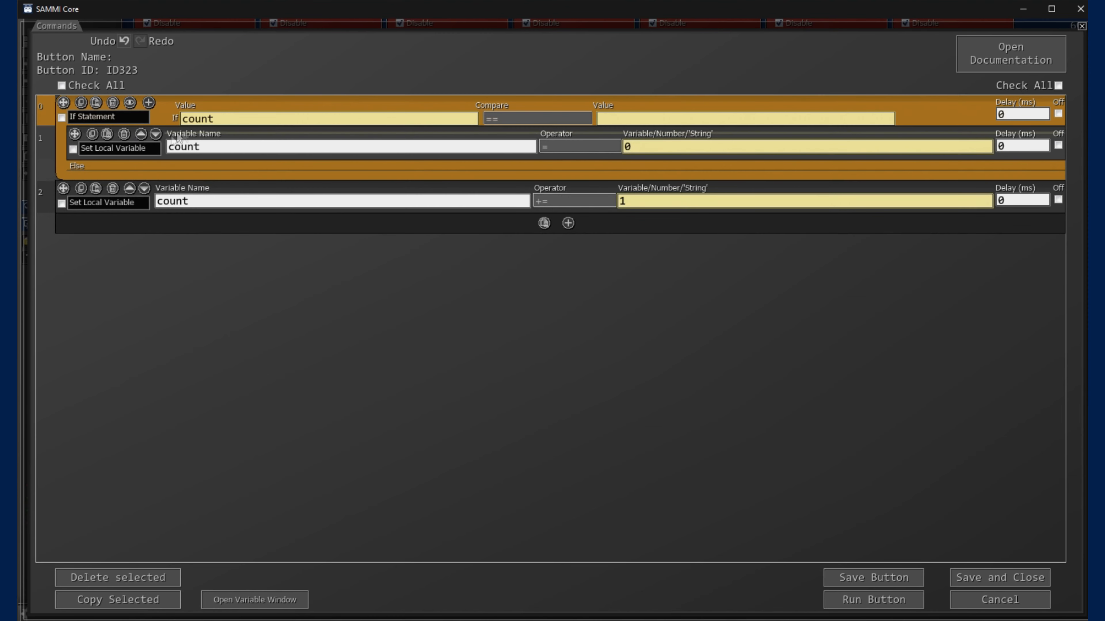
pyautogui.moveTo(63, 188); pyautogui.dragTo(68, 205)
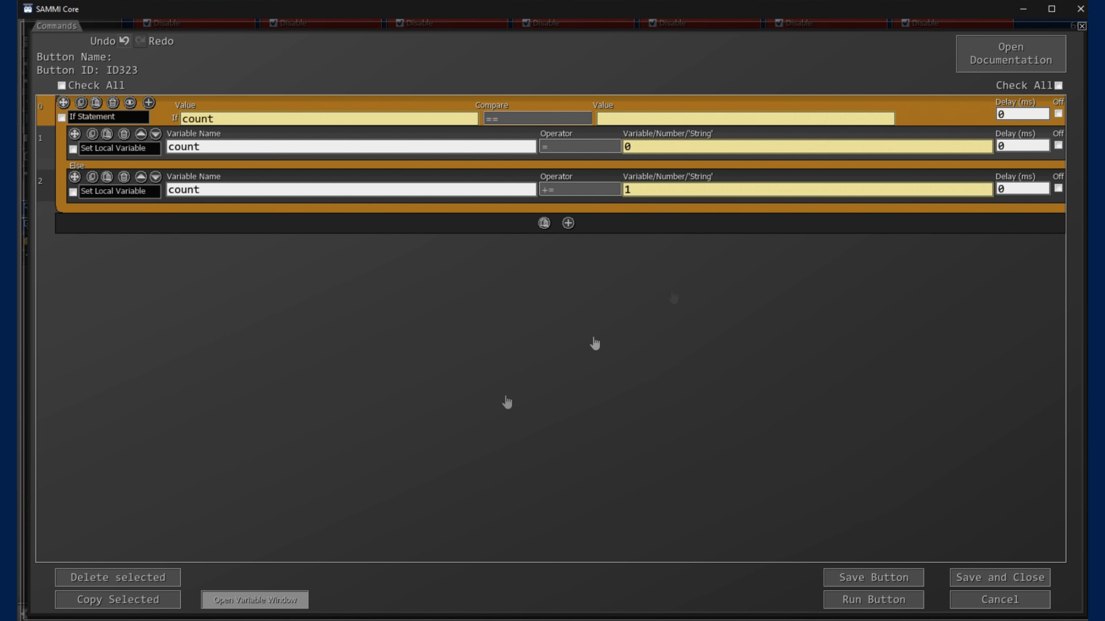
# Delete the count variable from the button's variable list
pyautogui.click(255, 601)
pyautogui.click(1035, 86)
pyautogui.click(1024, 568)
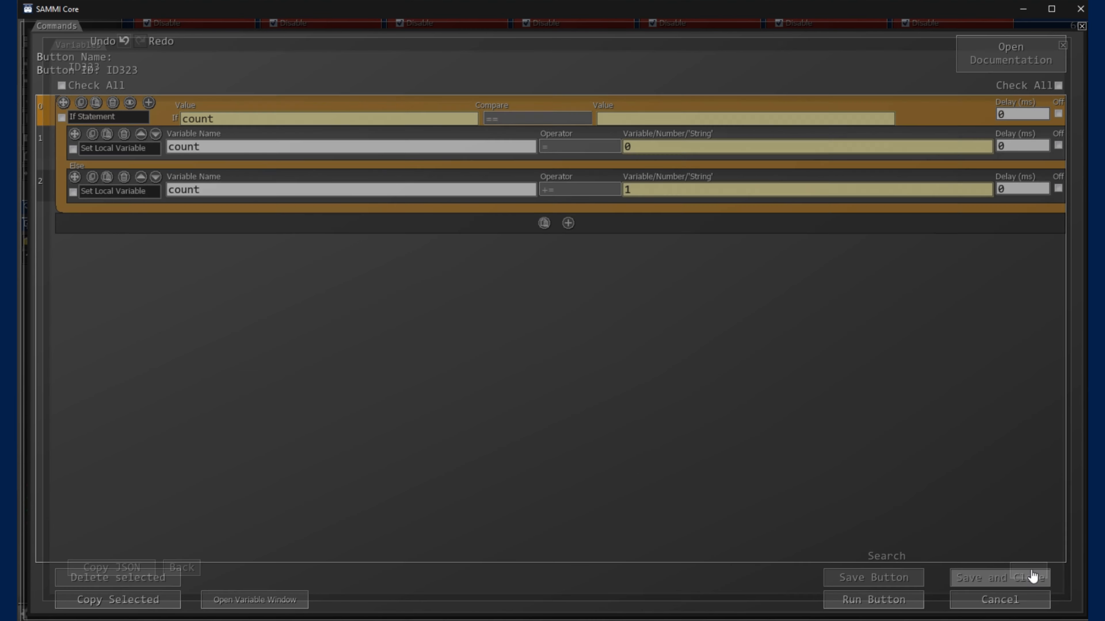
# Run the button three times and check count in the variable list after each run
pyautogui.click(897, 607)
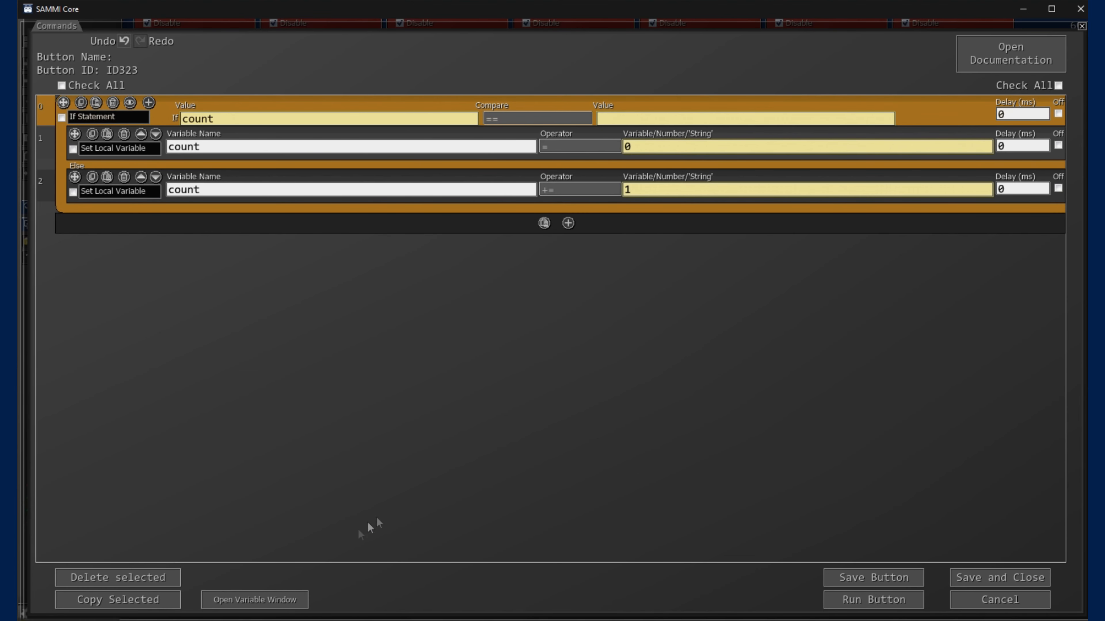
pyautogui.click(277, 598)
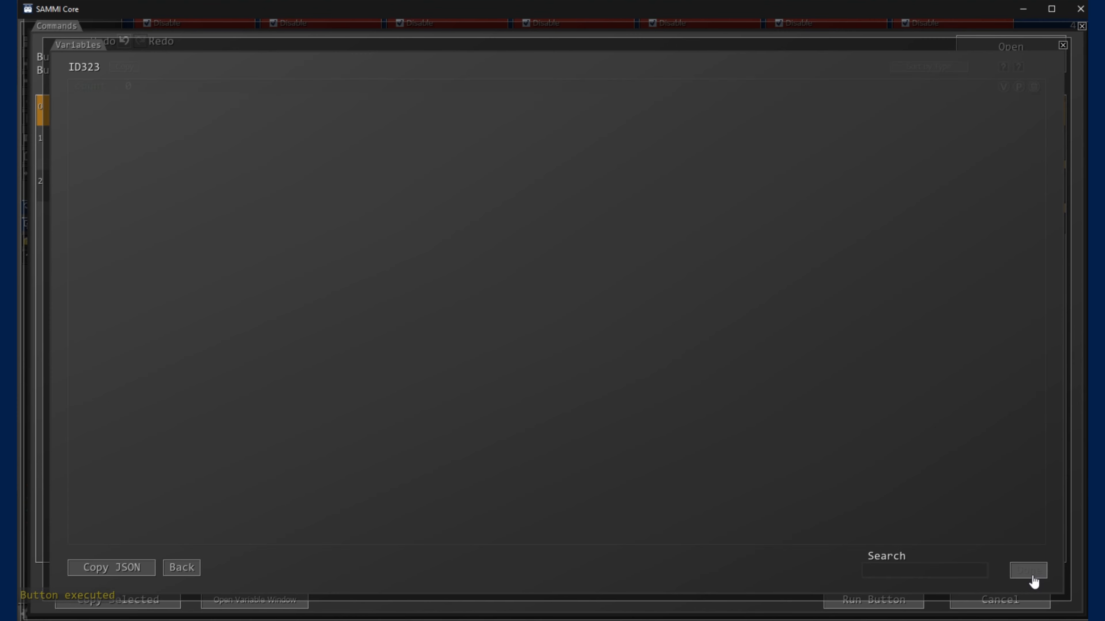
pyautogui.click(1028, 571)
pyautogui.click(833, 603)
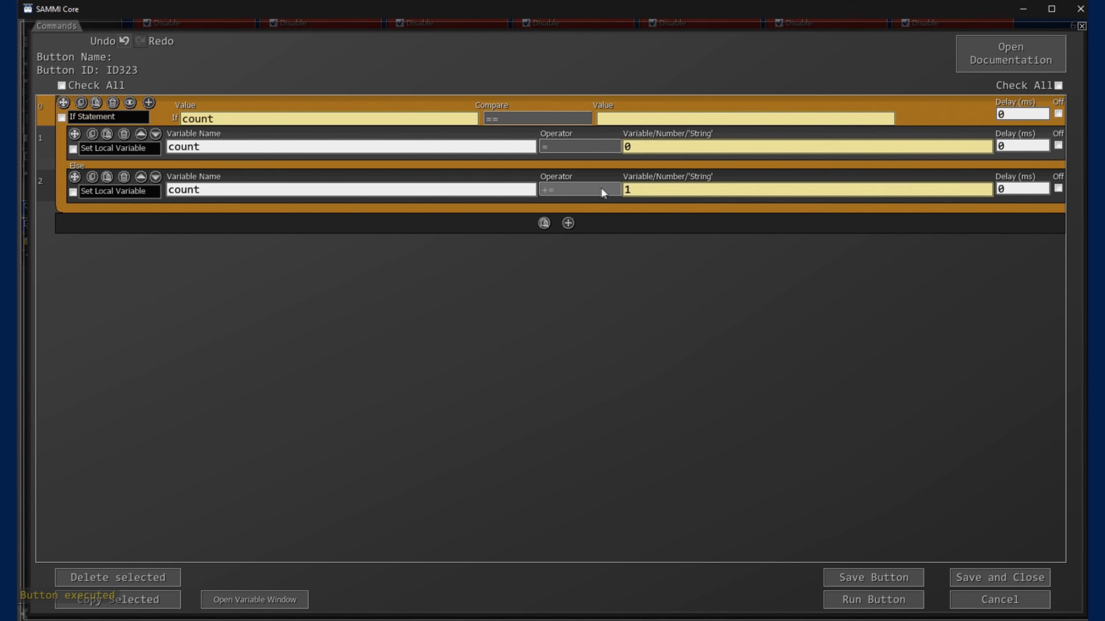
pyautogui.click(287, 599)
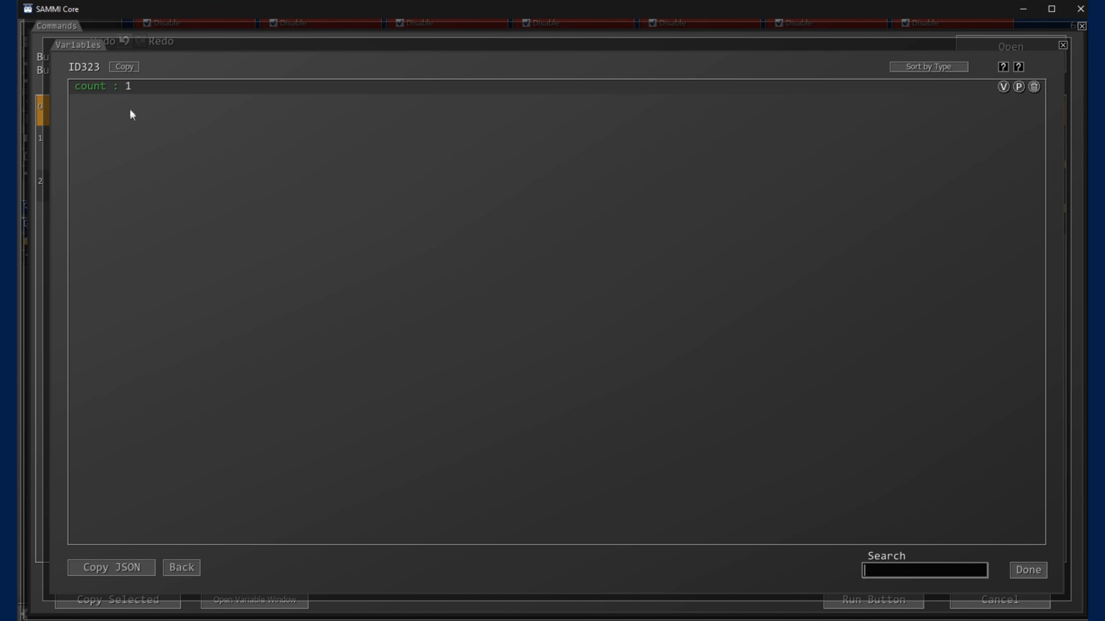
pyautogui.click(1028, 570)
pyautogui.click(902, 607)
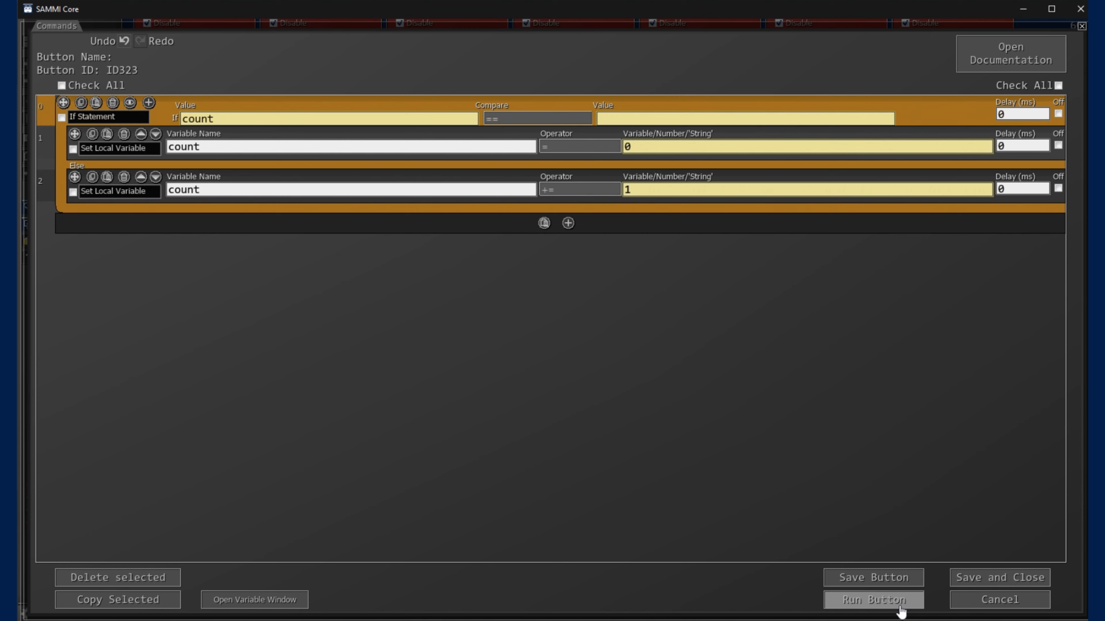
pyautogui.click(250, 602)
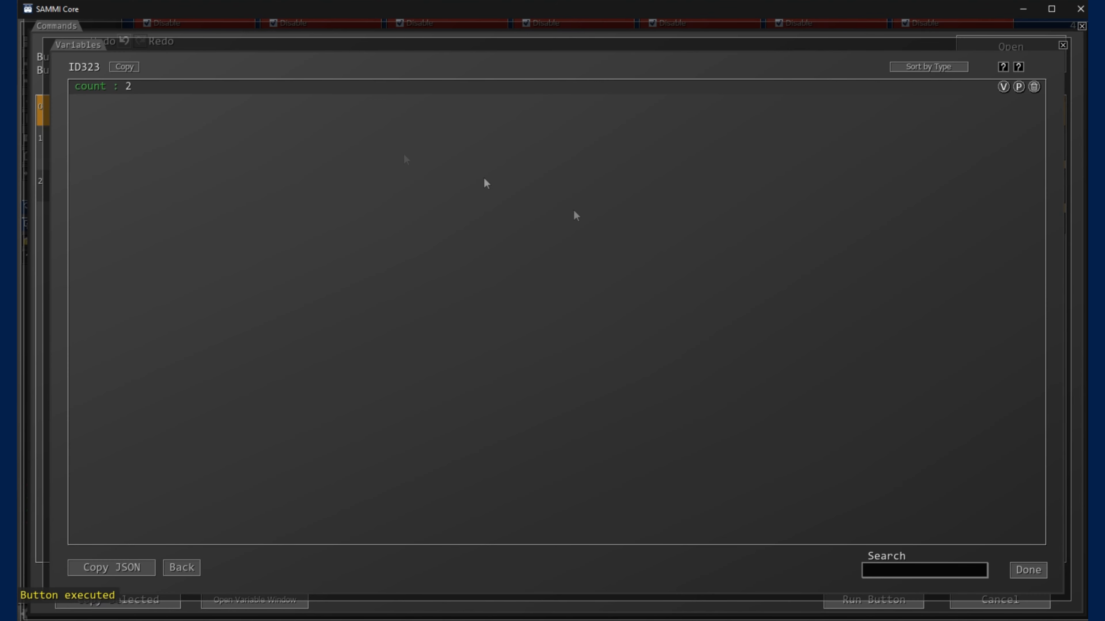
pyautogui.click(1030, 577)
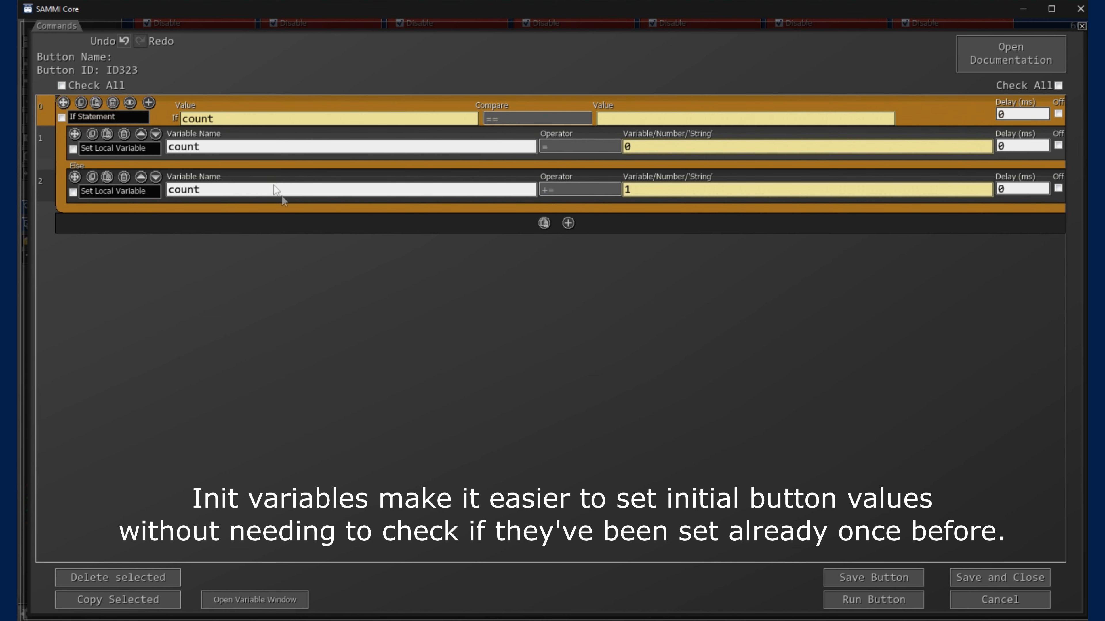
# Save the button's commands and define "count": 0 in its init variables
pyautogui.click(1014, 580)
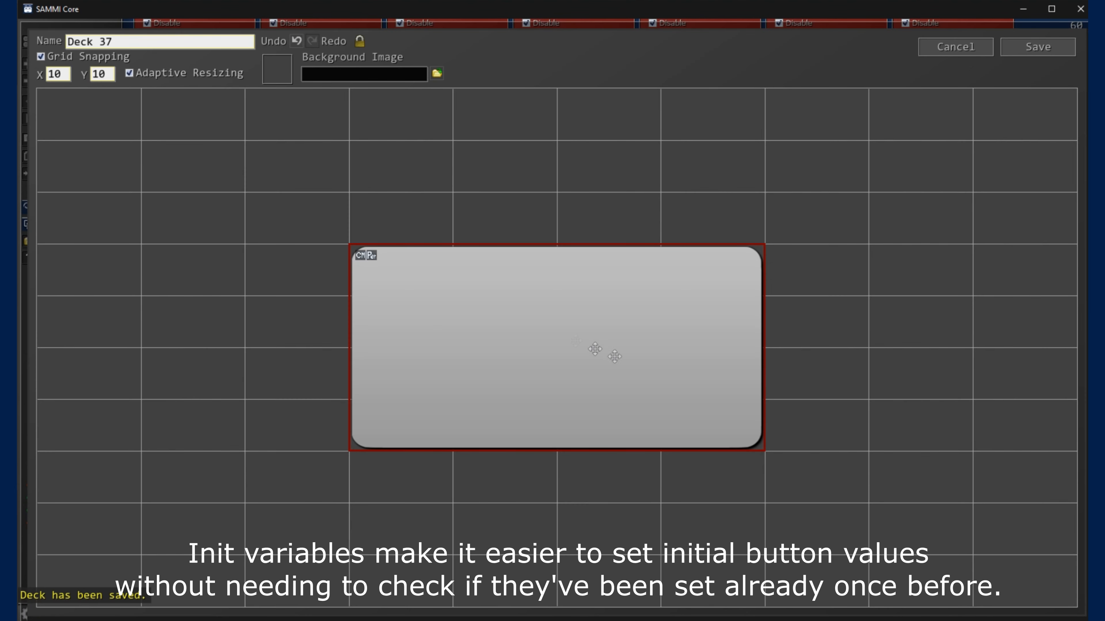
pyautogui.rightClick(365, 307)
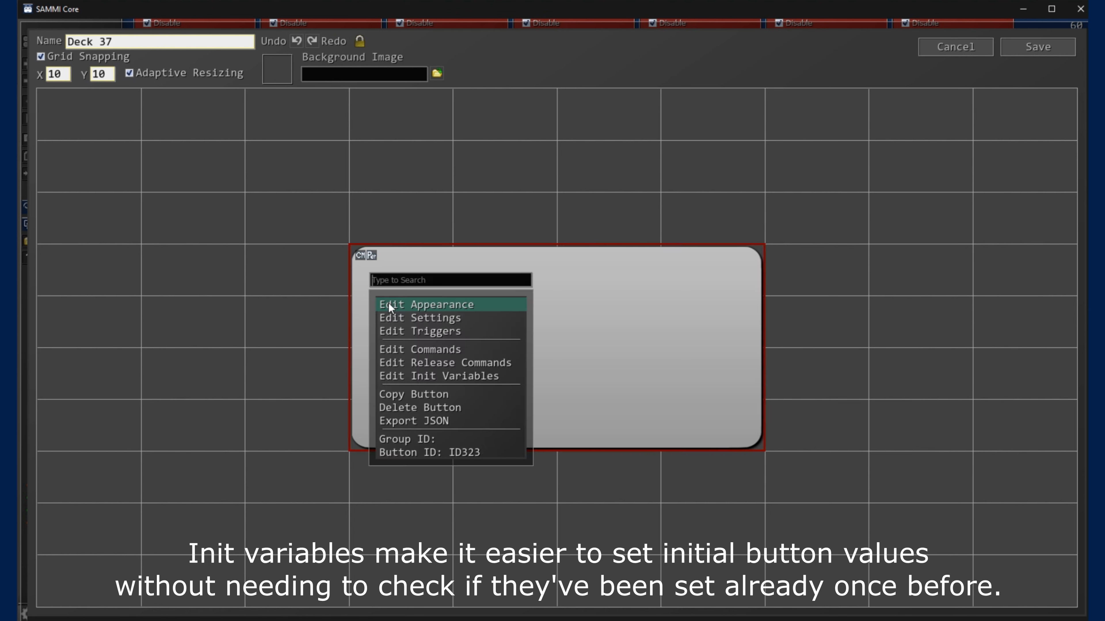
pyautogui.click(498, 380)
pyautogui.write('"count": ')
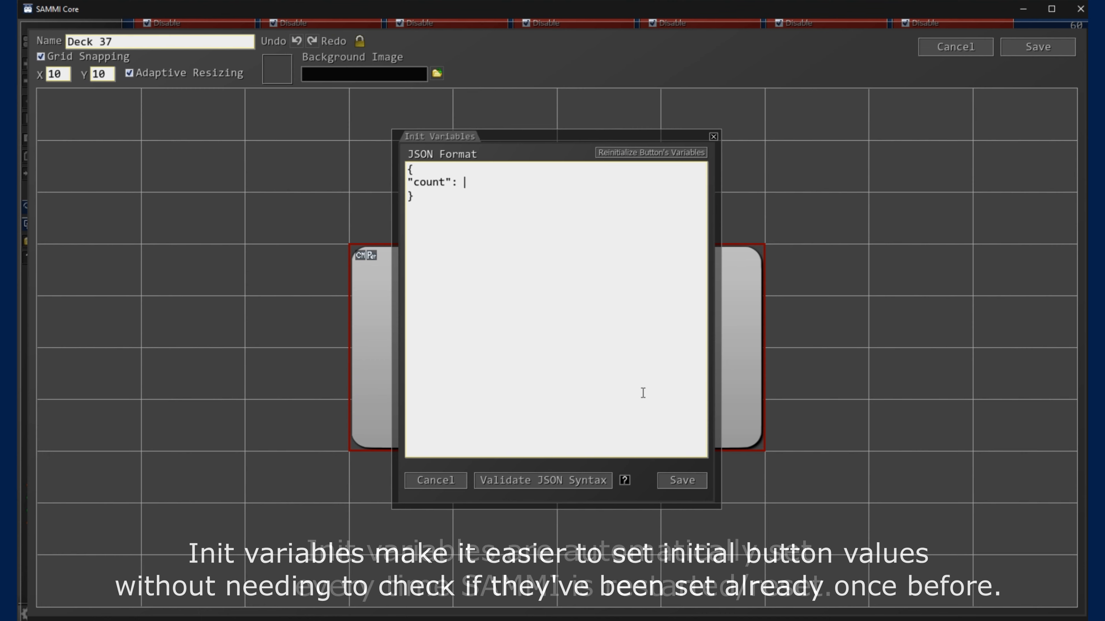
pyautogui.write('0')
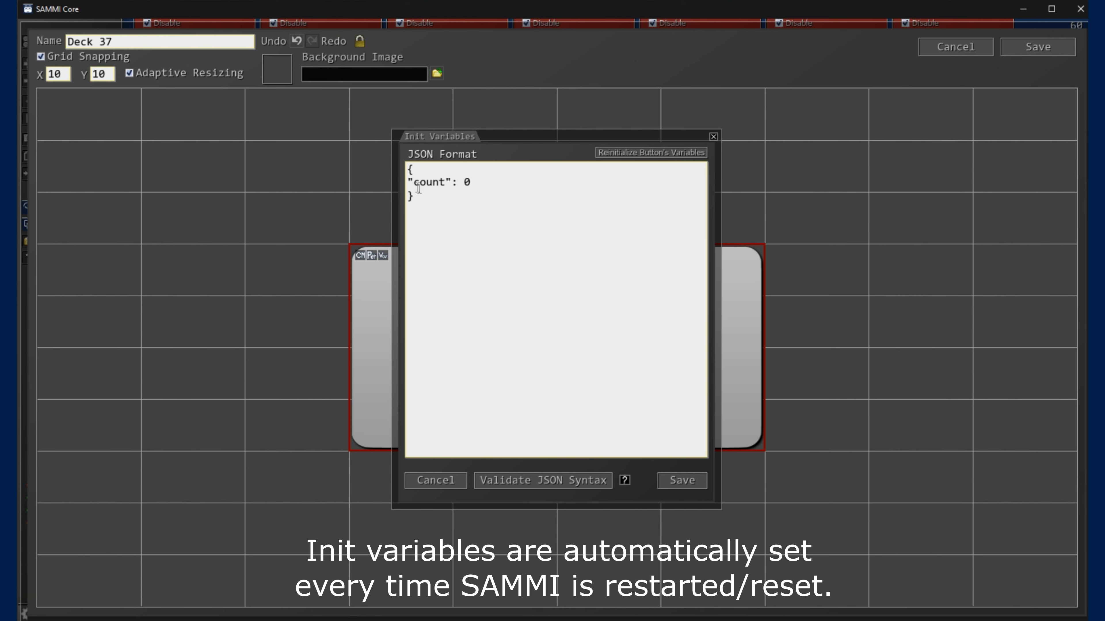
pyautogui.moveTo(407, 182); pyautogui.dragTo(490, 199)
pyautogui.click(491, 200)
pyautogui.click(714, 137)
# Delete the If Statement with its nested commands from the button and check the button's variable list
pyautogui.doubleClick(618, 288)
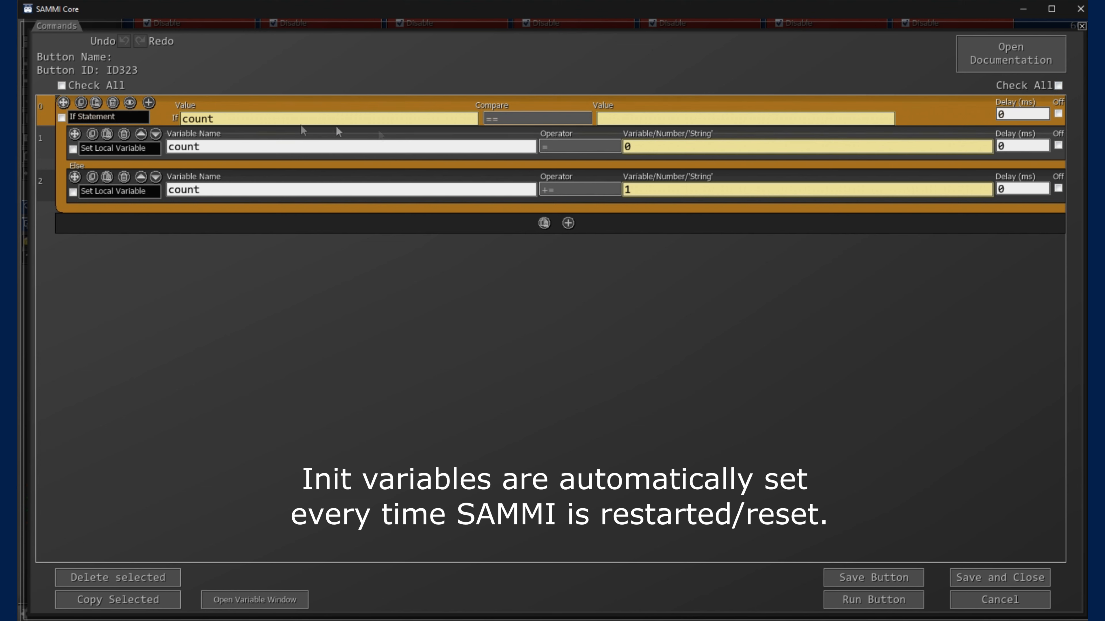
pyautogui.click(62, 116)
pyautogui.click(122, 579)
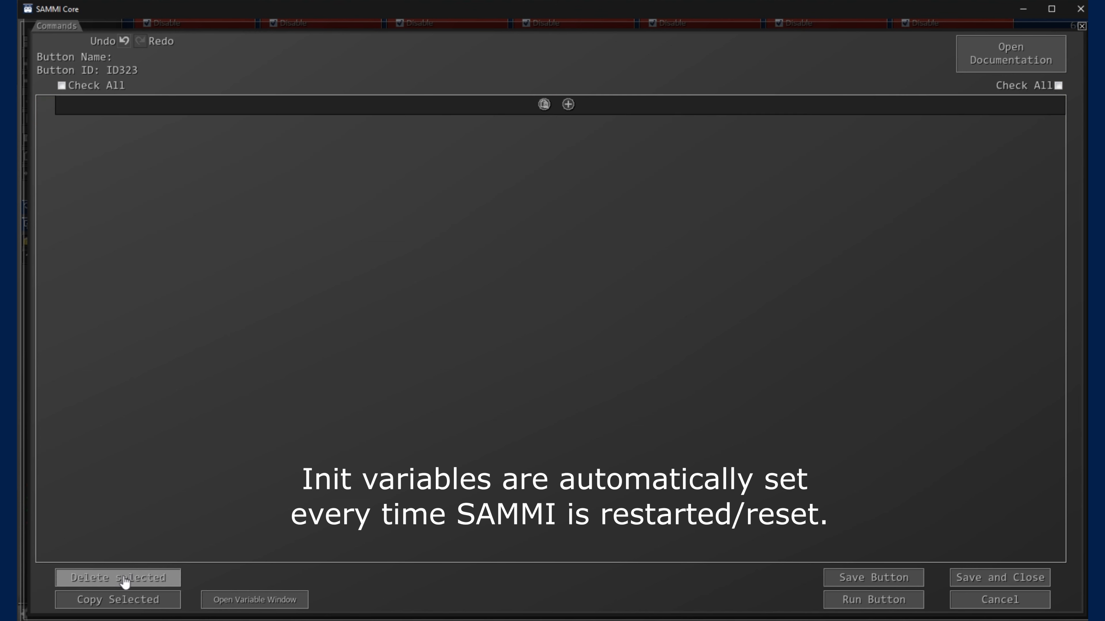
pyautogui.click(259, 600)
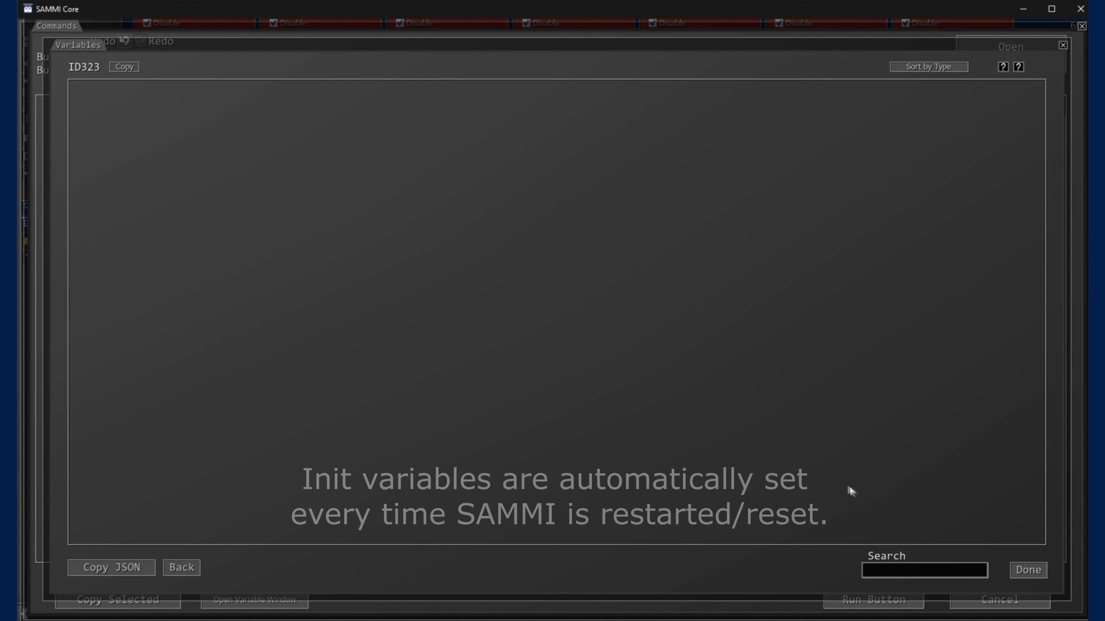
pyautogui.click(1043, 575)
# Save the button and Deck 37, and reset SAMMI from its settings
pyautogui.click(1024, 581)
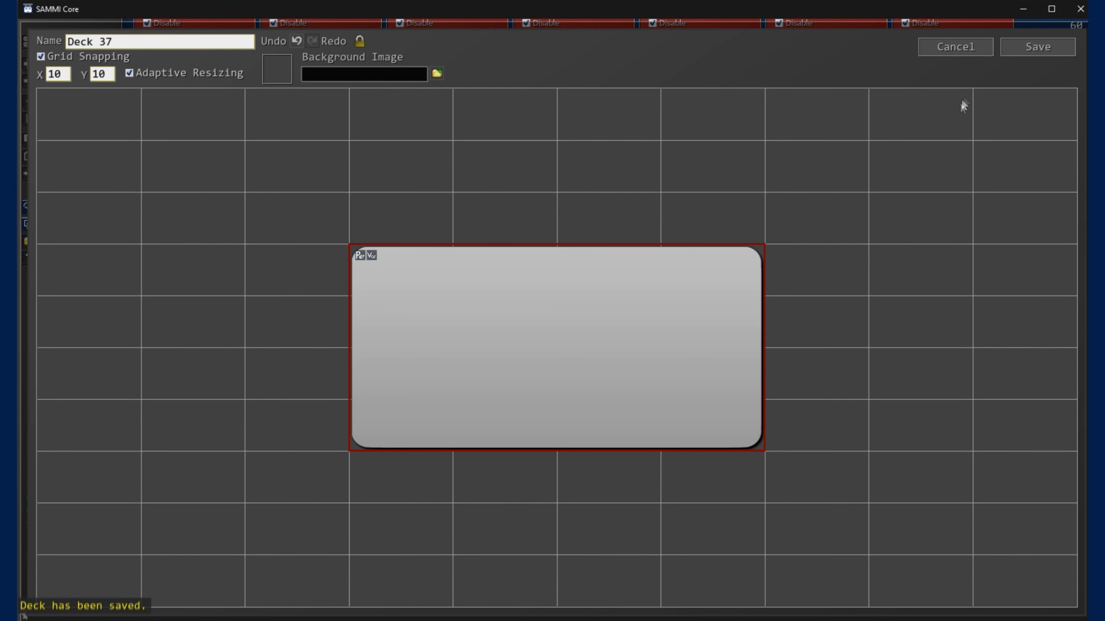
pyautogui.click(1034, 45)
pyautogui.click(56, 614)
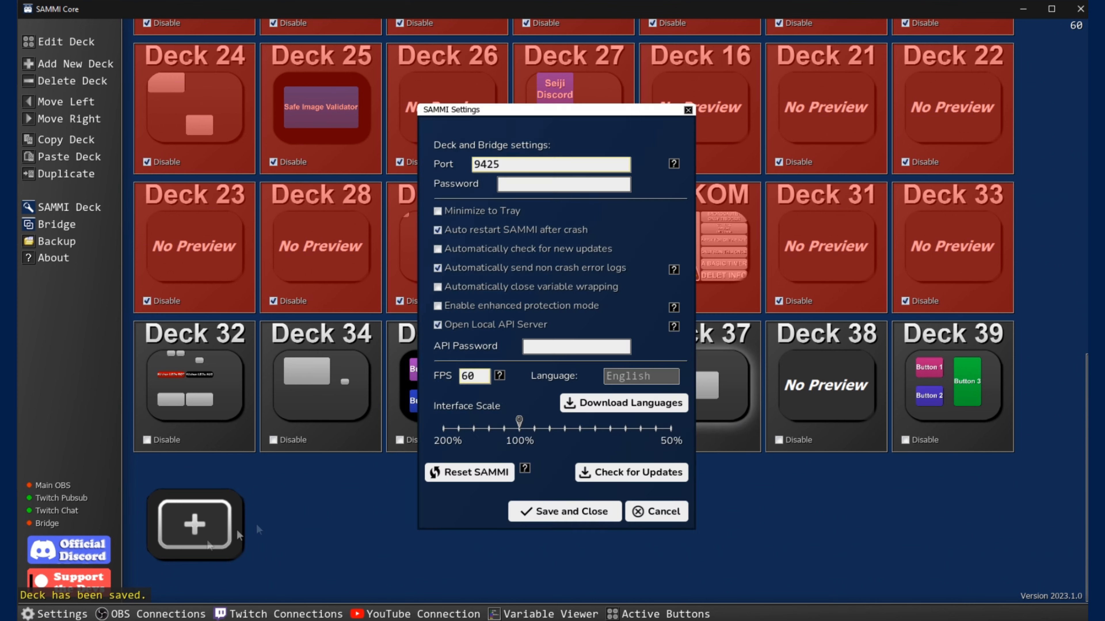
pyautogui.click(448, 474)
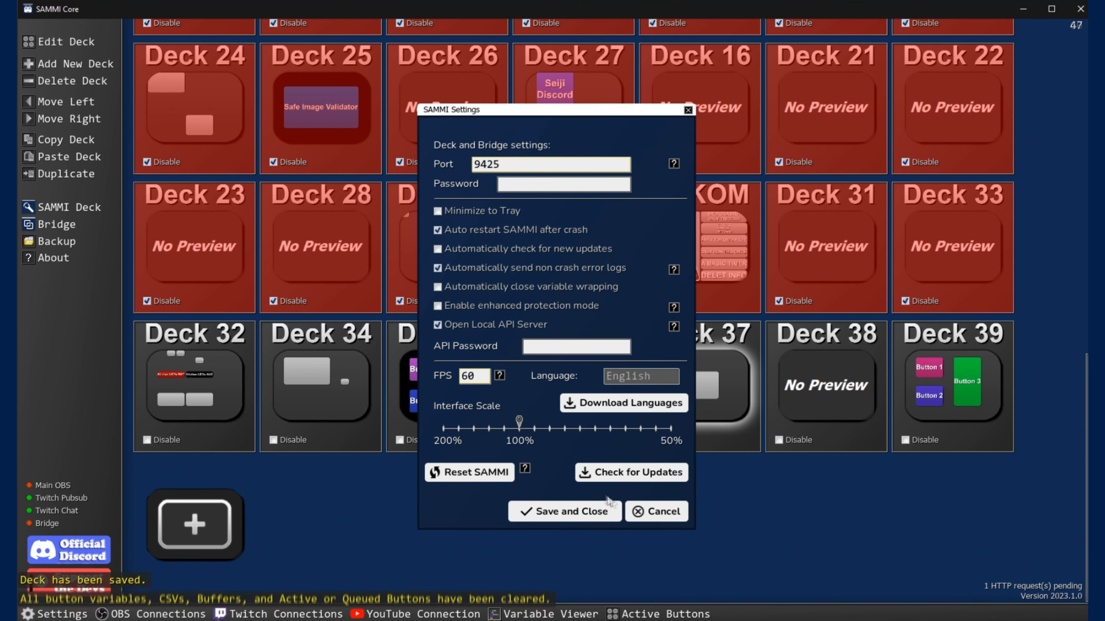
pyautogui.click(581, 511)
# Reopen the Deck 37 button's commands and check count in its variable list after the reset
pyautogui.doubleClick(701, 382)
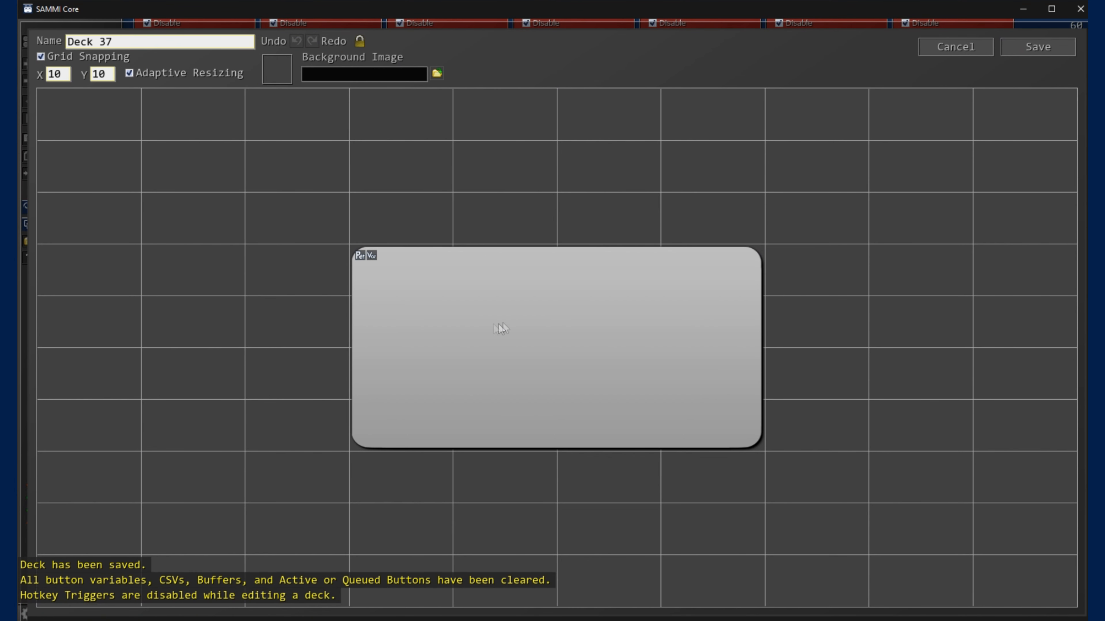
pyautogui.doubleClick(513, 300)
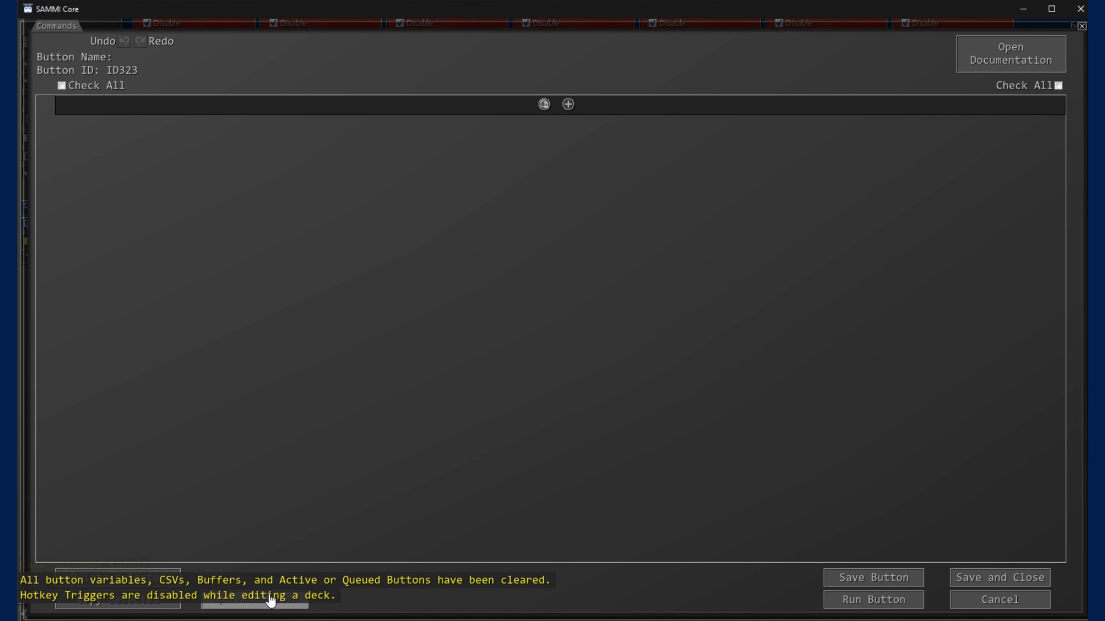
pyautogui.click(257, 600)
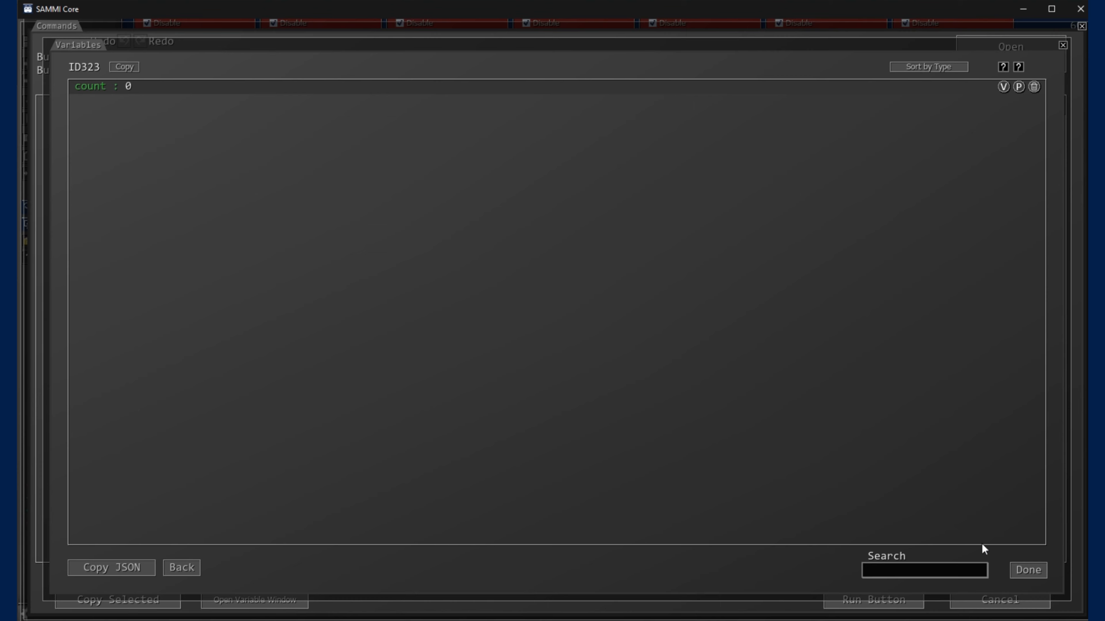
pyautogui.click(1028, 569)
# Add a Set Local Variable command that adds 1 to count with the += operator
pyautogui.click(567, 104)
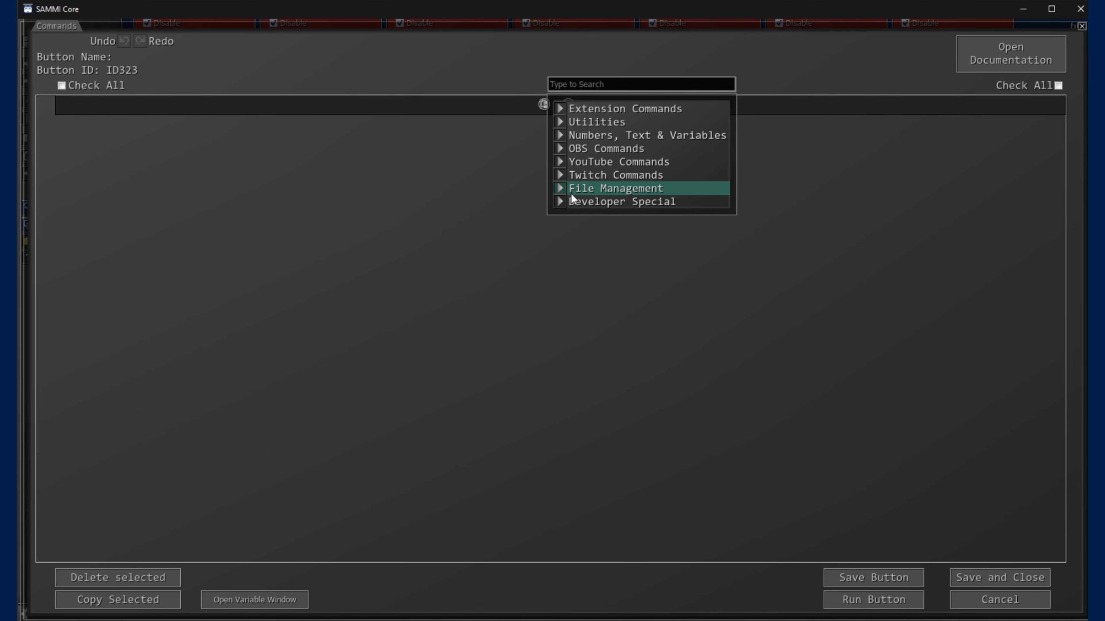
pyautogui.write('set local')
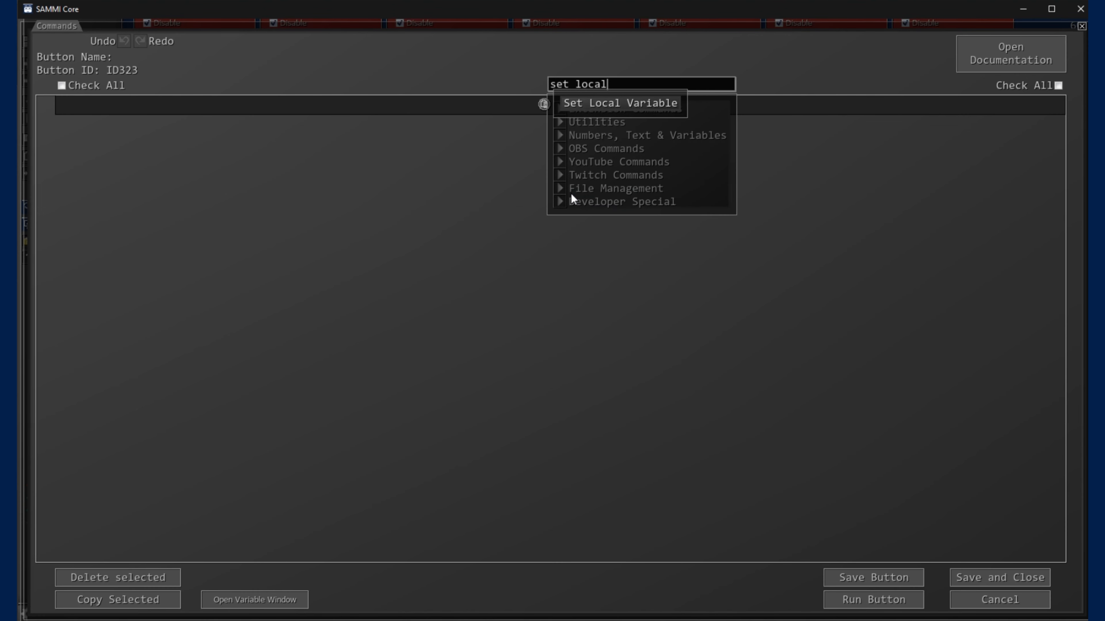
pyautogui.click(584, 103)
pyautogui.write('count')
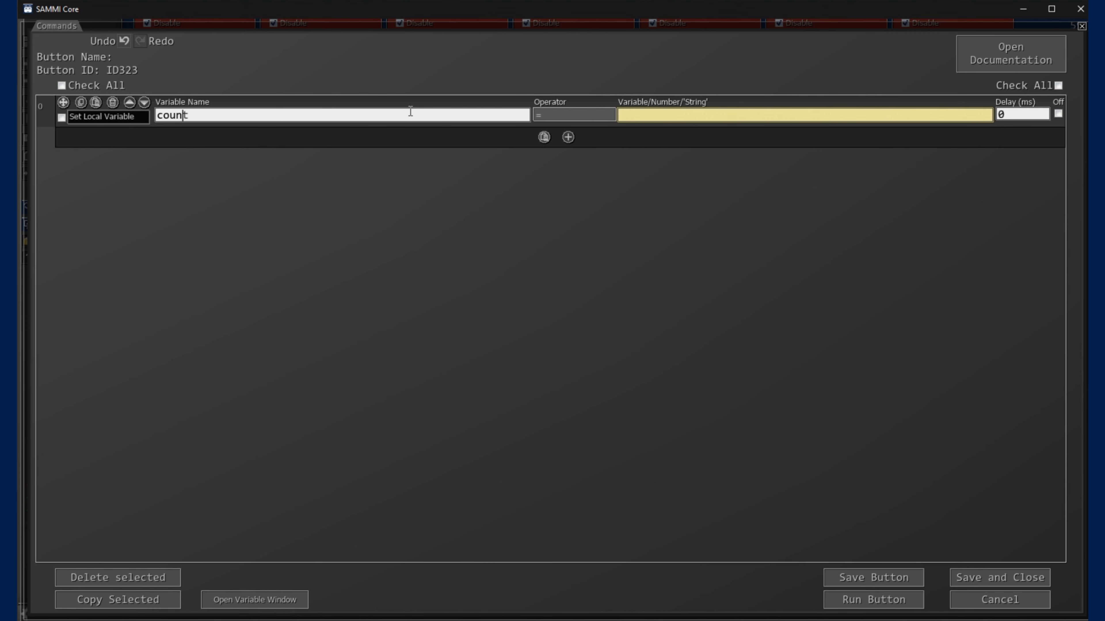
pyautogui.click(553, 115)
pyautogui.click(565, 129)
pyautogui.click(636, 116)
pyautogui.write('1')
# Run the button repeatedly with only the increment command, checking count in the variable list between runs
pyautogui.click(852, 596)
pyautogui.click(291, 601)
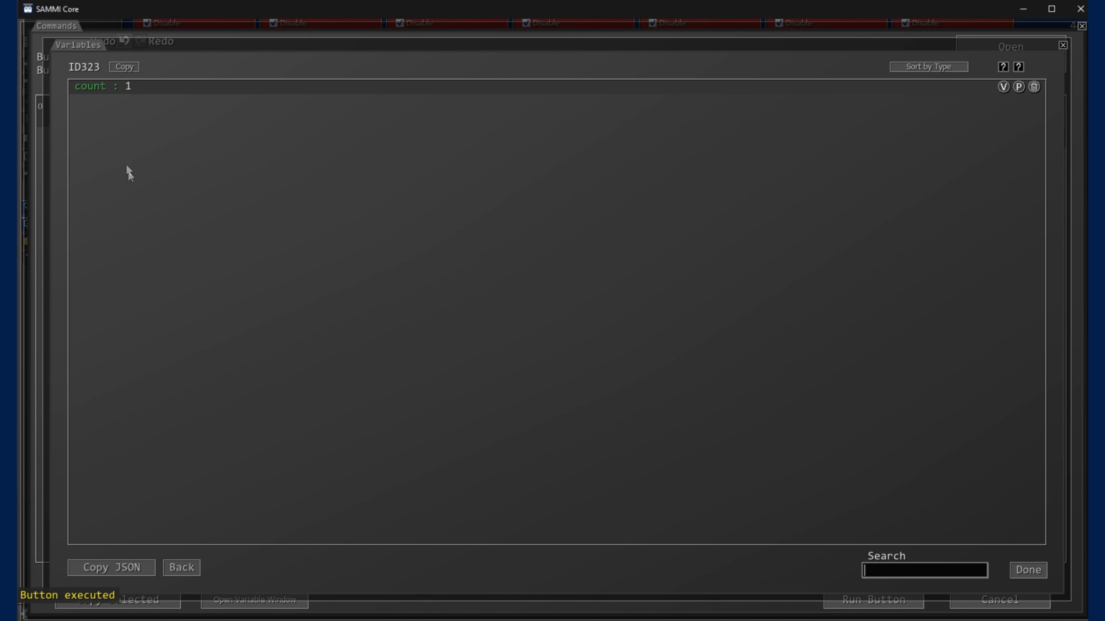
pyautogui.click(1021, 563)
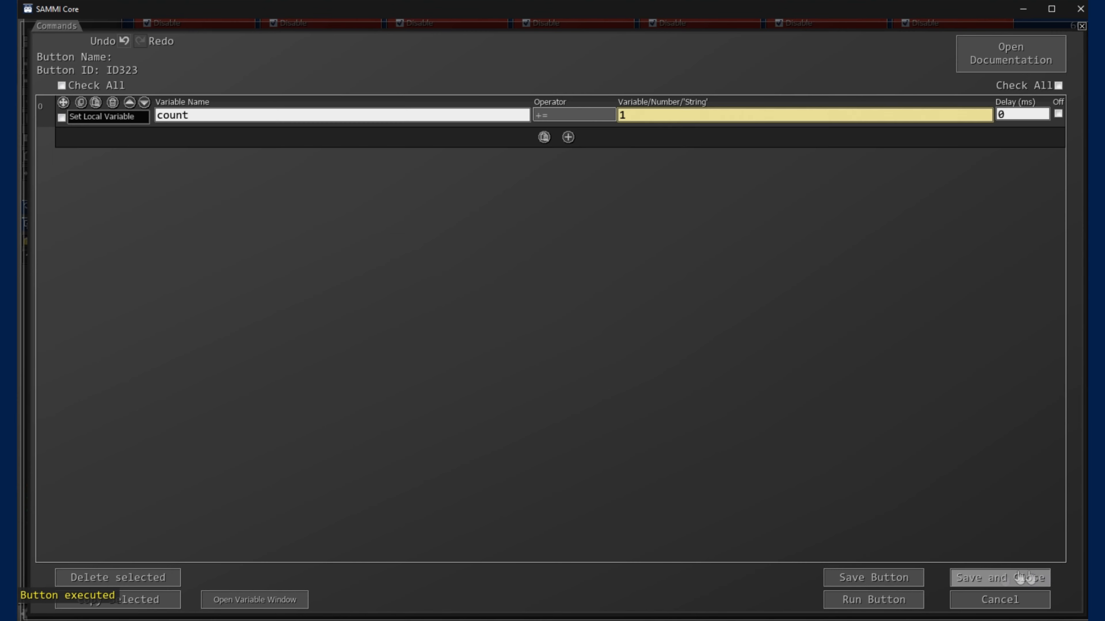
pyautogui.click(291, 600)
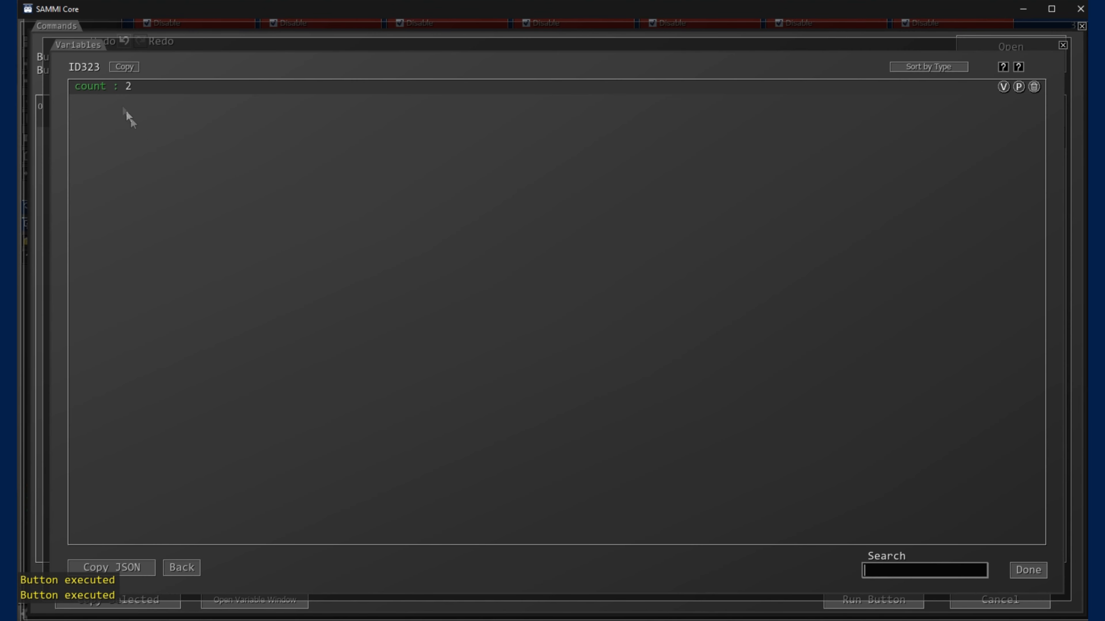
pyautogui.click(1026, 571)
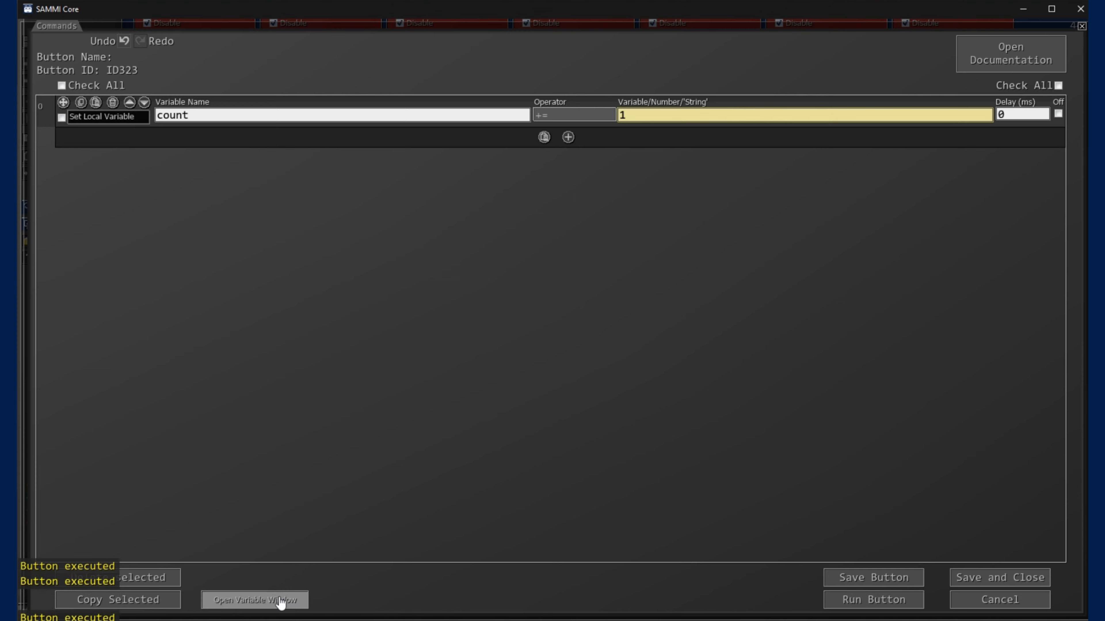
pyautogui.click(278, 600)
pyautogui.click(1030, 577)
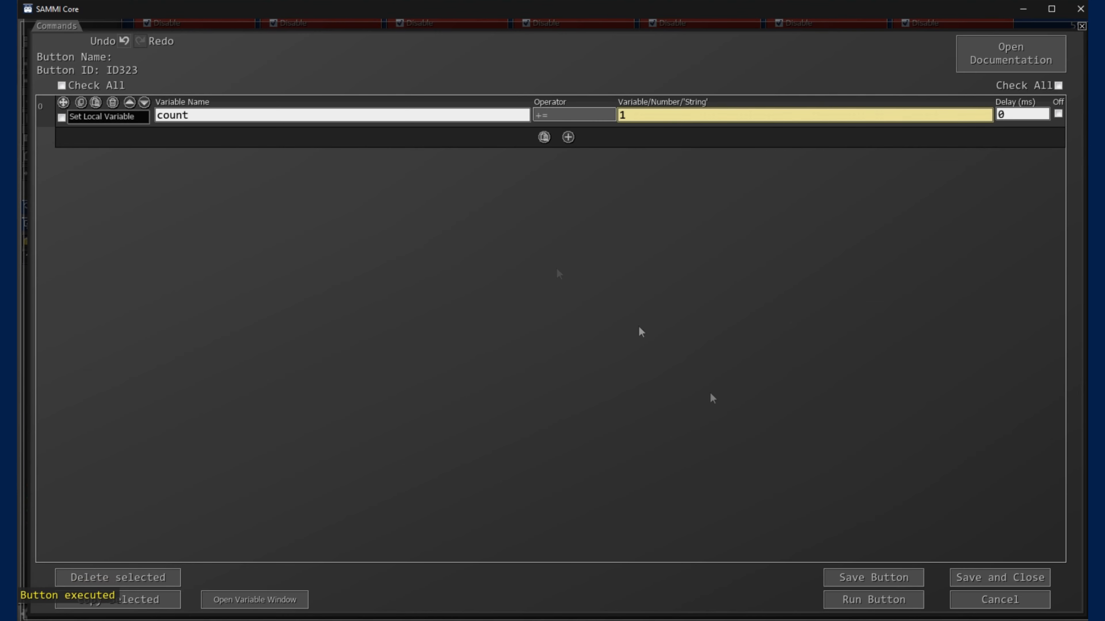
# Save and close the button's commands and review the count entry in its init variables
pyautogui.click(990, 577)
pyautogui.rightClick(527, 339)
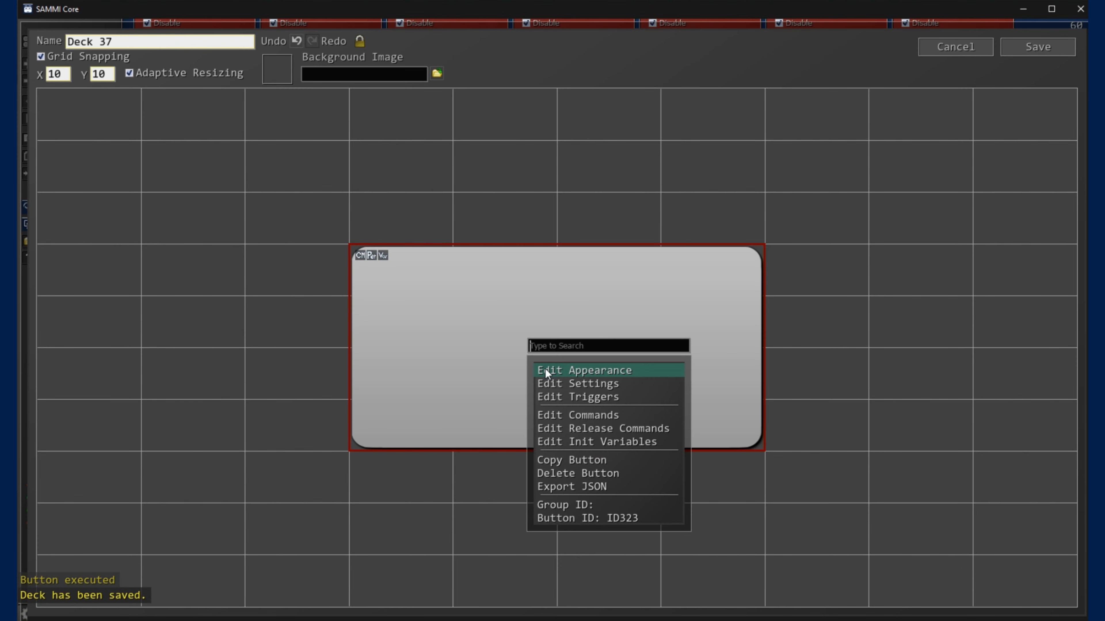
pyautogui.click(603, 442)
pyautogui.moveTo(467, 206); pyautogui.dragTo(306, 103)
pyautogui.click(506, 248)
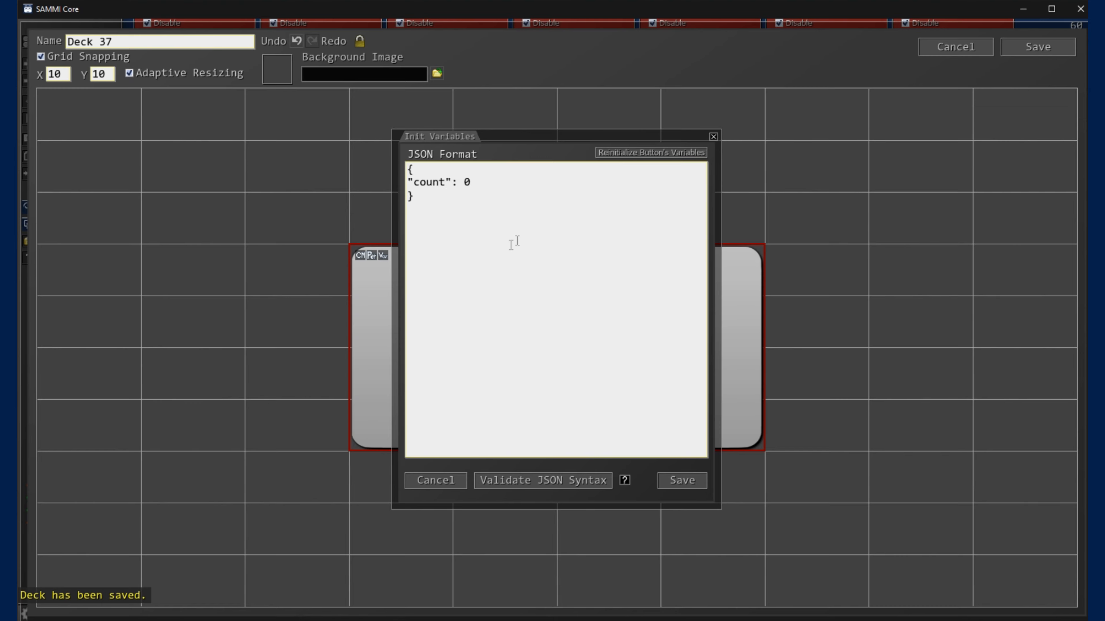
pyautogui.click(713, 137)
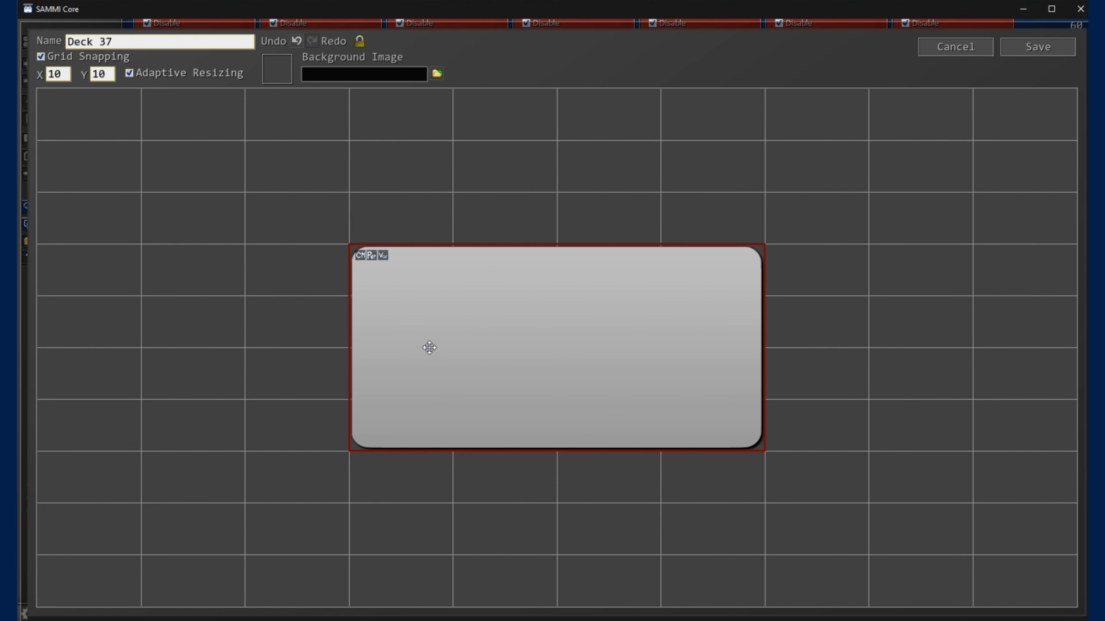
# Review the Local Variable Persist option in the button's settings
pyautogui.rightClick(427, 346)
pyautogui.click(504, 365)
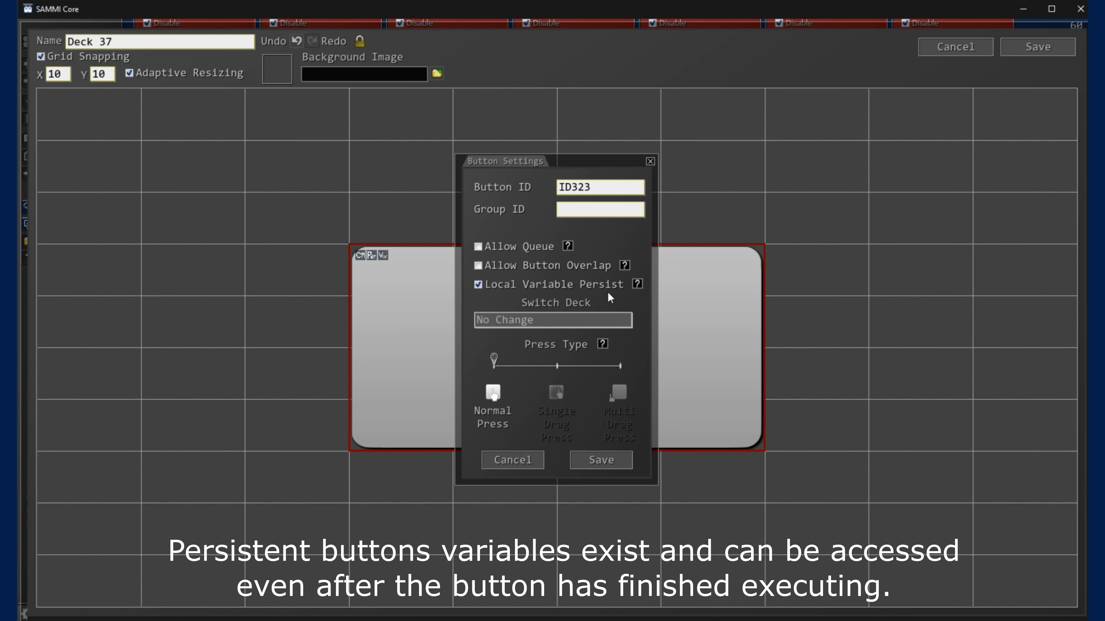
pyautogui.click(600, 460)
# Move the large button one grid column to the left and add a second button beside it, two by two grid cells in size
pyautogui.moveTo(451, 306); pyautogui.dragTo(348, 303)
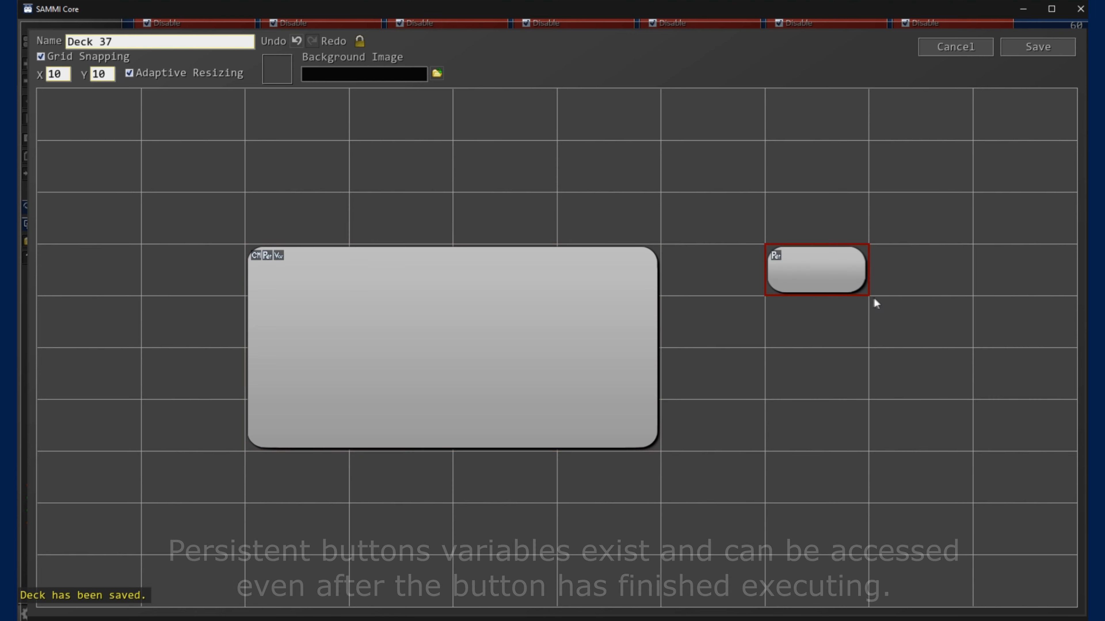
pyautogui.moveTo(866, 295); pyautogui.dragTo(964, 361)
pyautogui.doubleClick(863, 294)
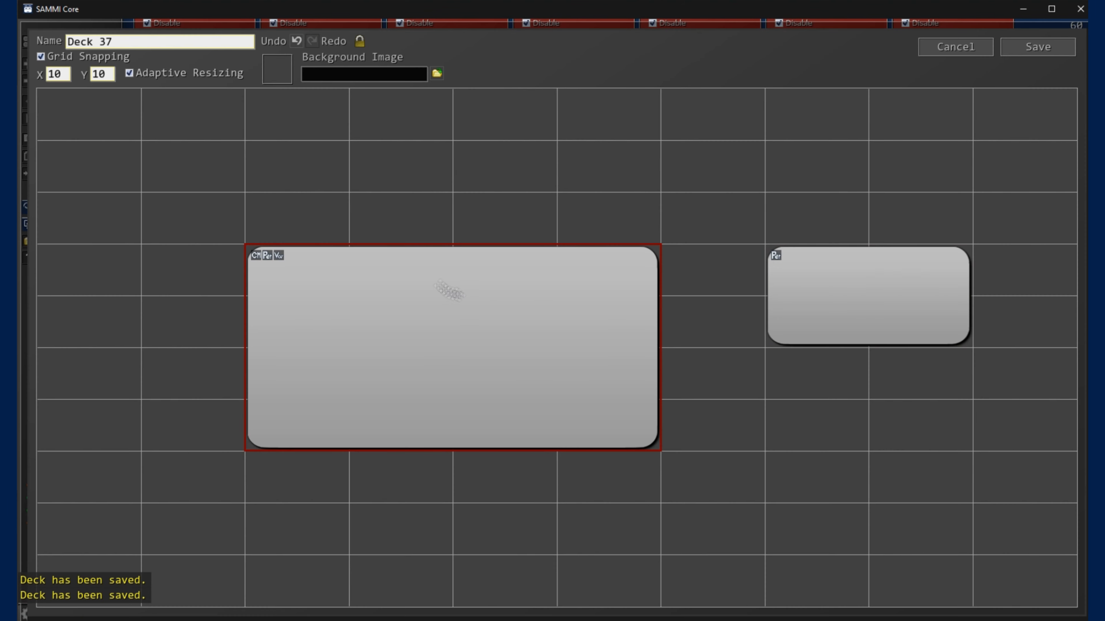
# Label the large button "button 1" with the button ID button1, and label the smaller button "button 2"
pyautogui.write('button 1')
pyautogui.click(629, 419)
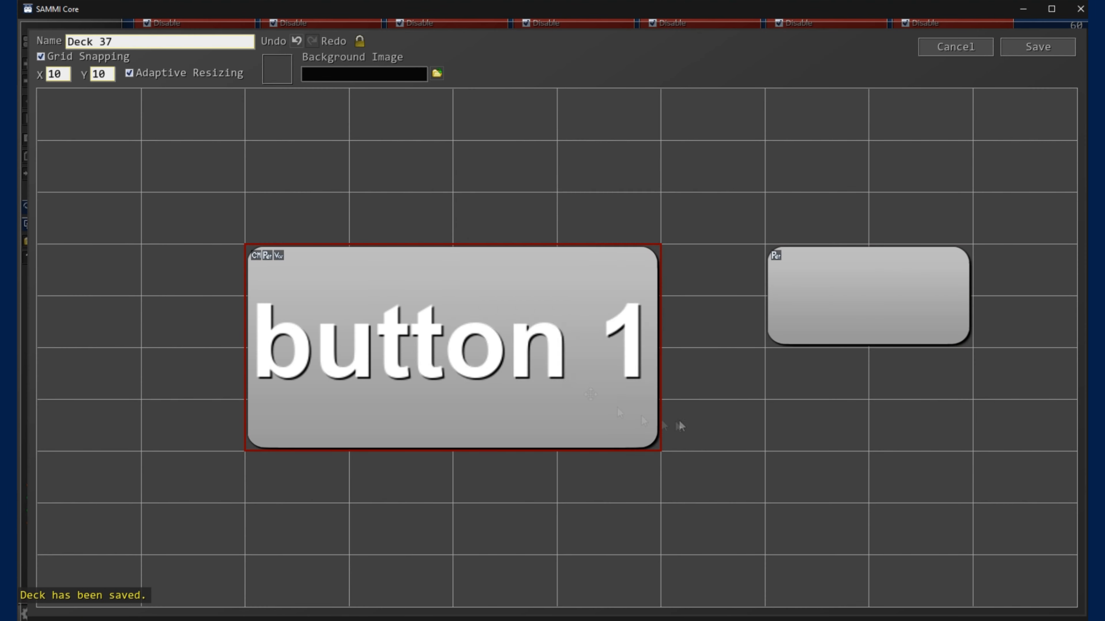
pyautogui.write('button 1')
pyautogui.click(601, 460)
pyautogui.write('button 2')
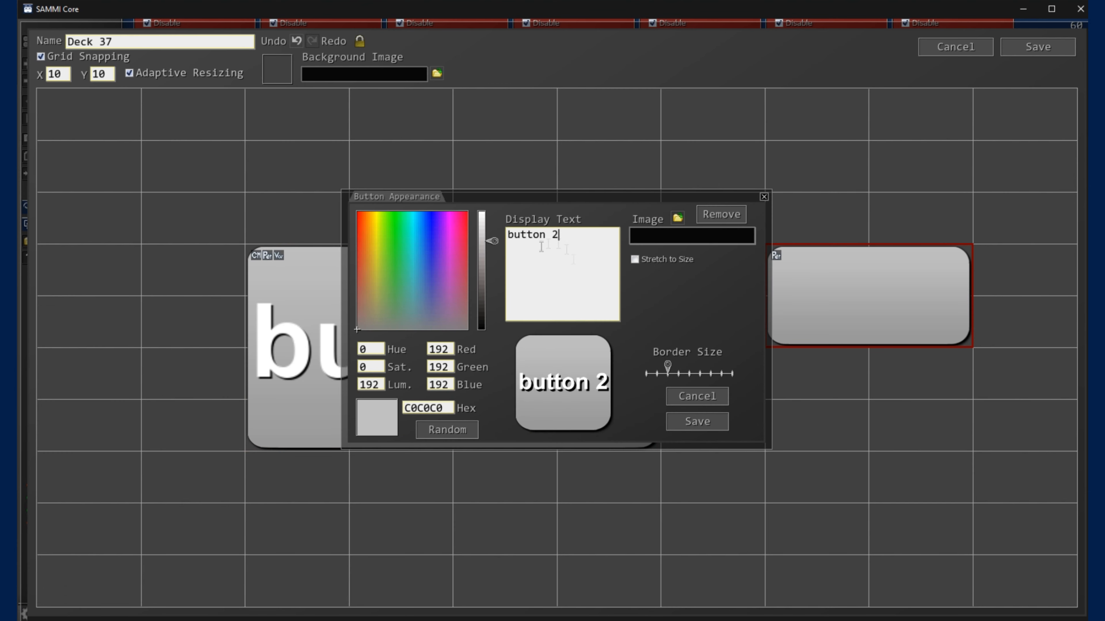
pyautogui.click(705, 429)
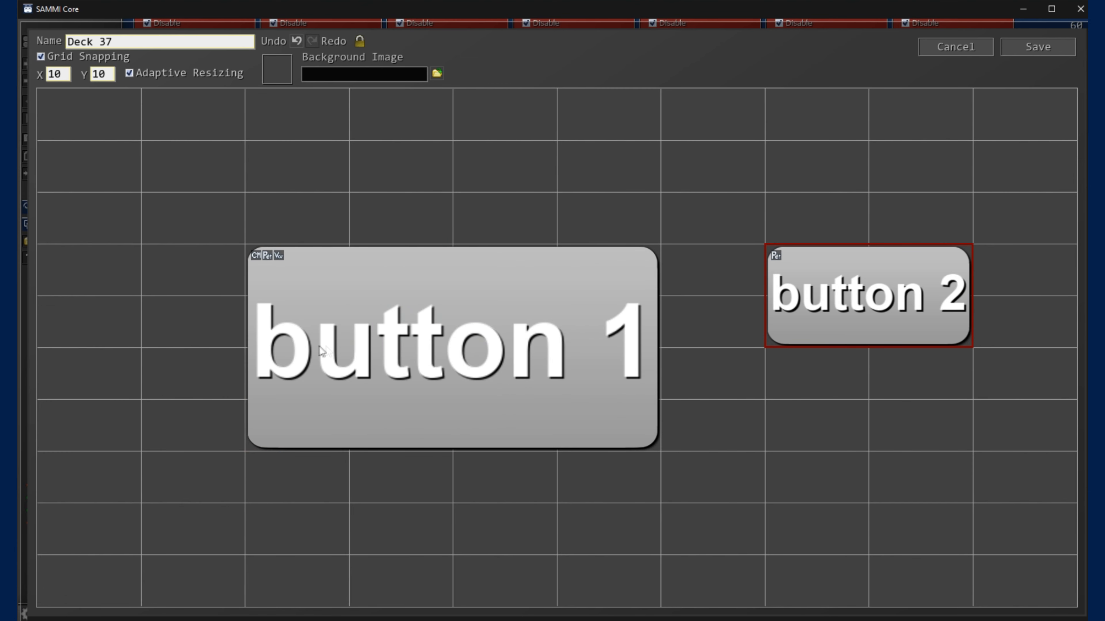
# Add a Get Button Variable command to button 2 and save it
pyautogui.doubleClick(866, 254)
pyautogui.click(569, 103)
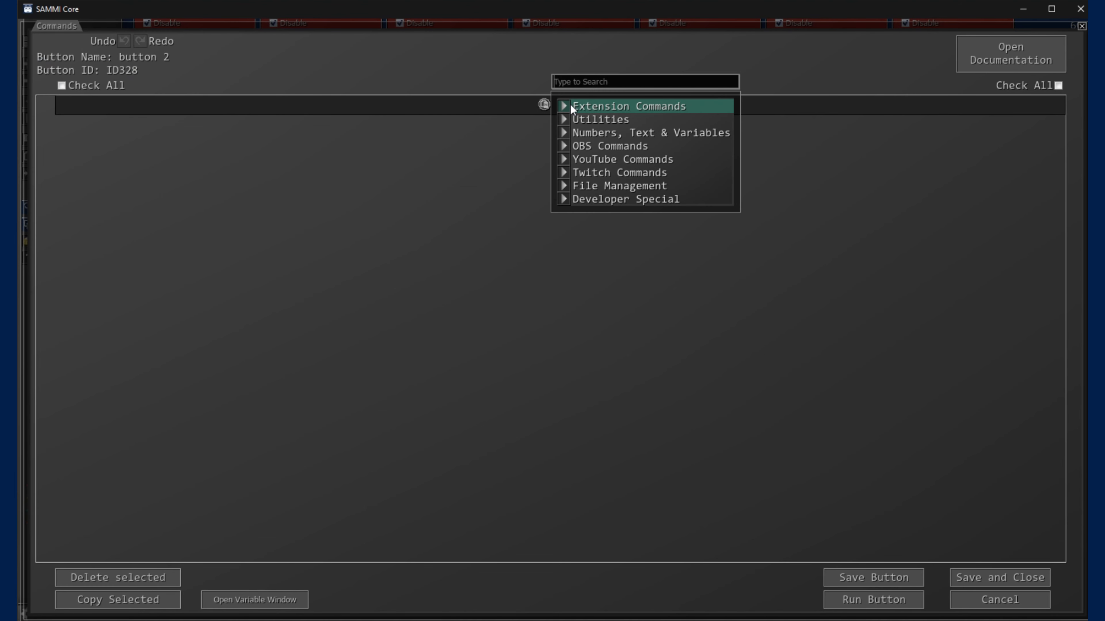
pyautogui.write('get butt')
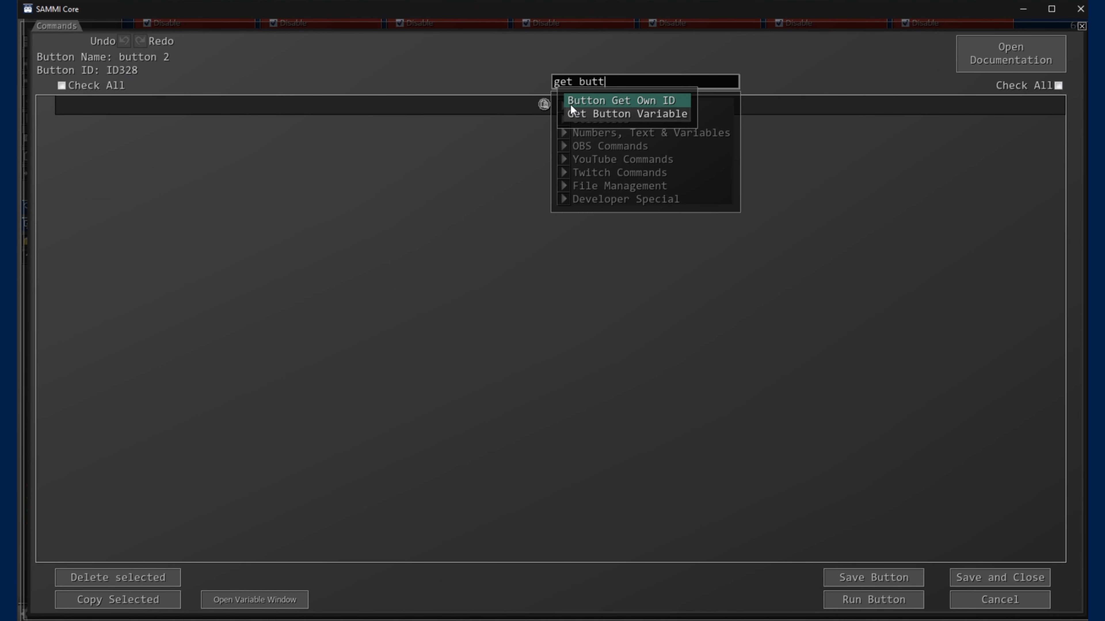
pyautogui.click(574, 104)
pyautogui.click(974, 575)
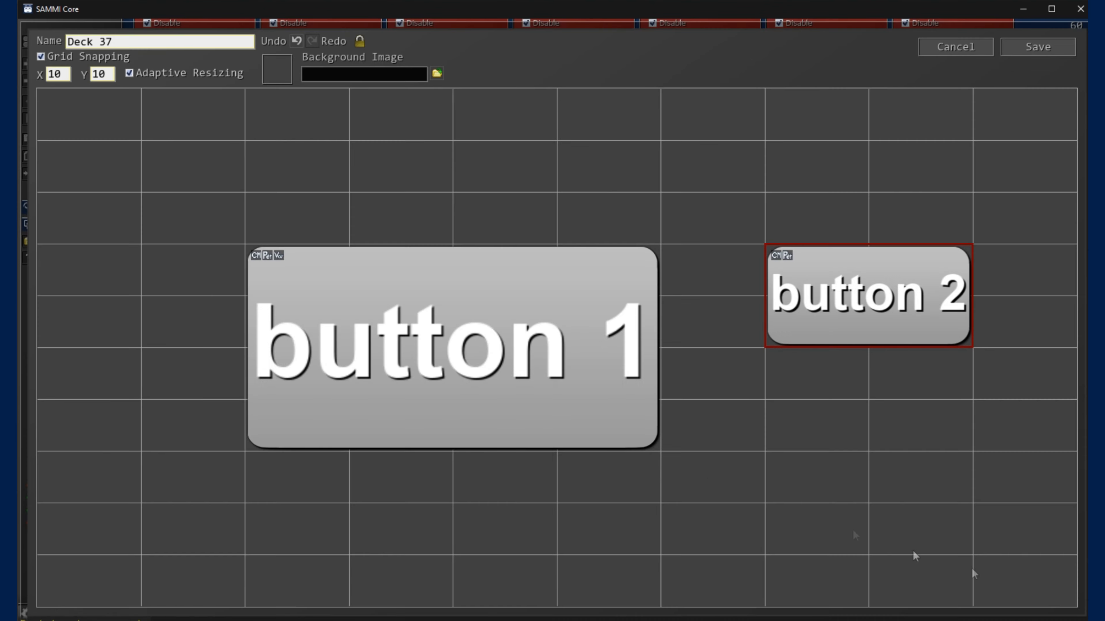
# Copy button 1's ID into button 2's Get Button Variable command, getting the variable count and saving it as countLocal
pyautogui.rightClick(454, 389)
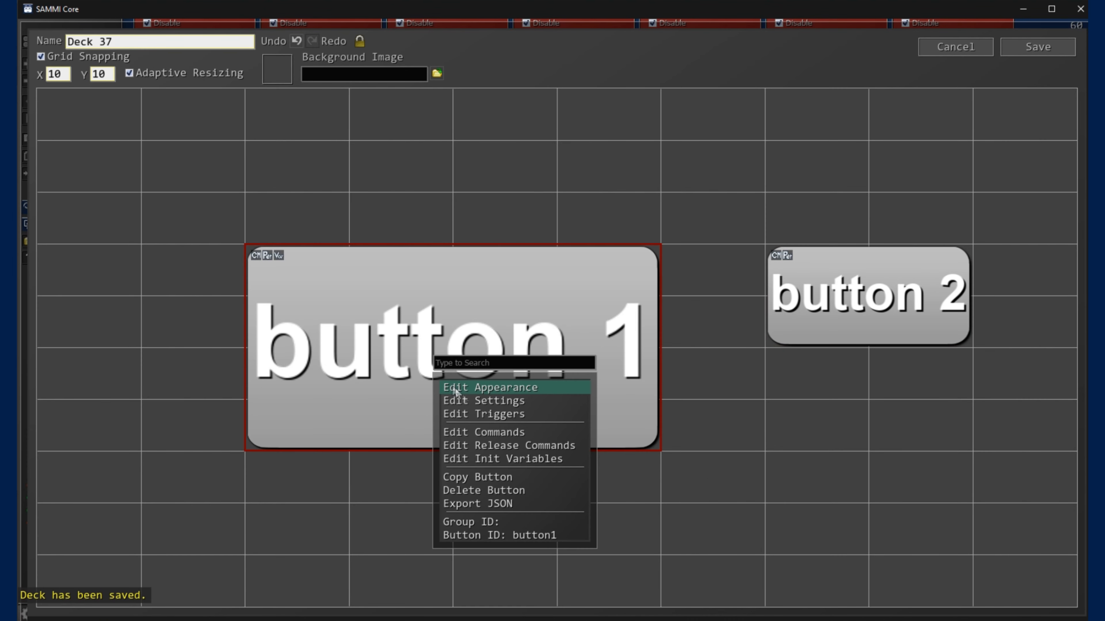
pyautogui.click(564, 536)
pyautogui.doubleClick(809, 300)
pyautogui.click(261, 115)
pyautogui.hotkey('ctrl', 'v')
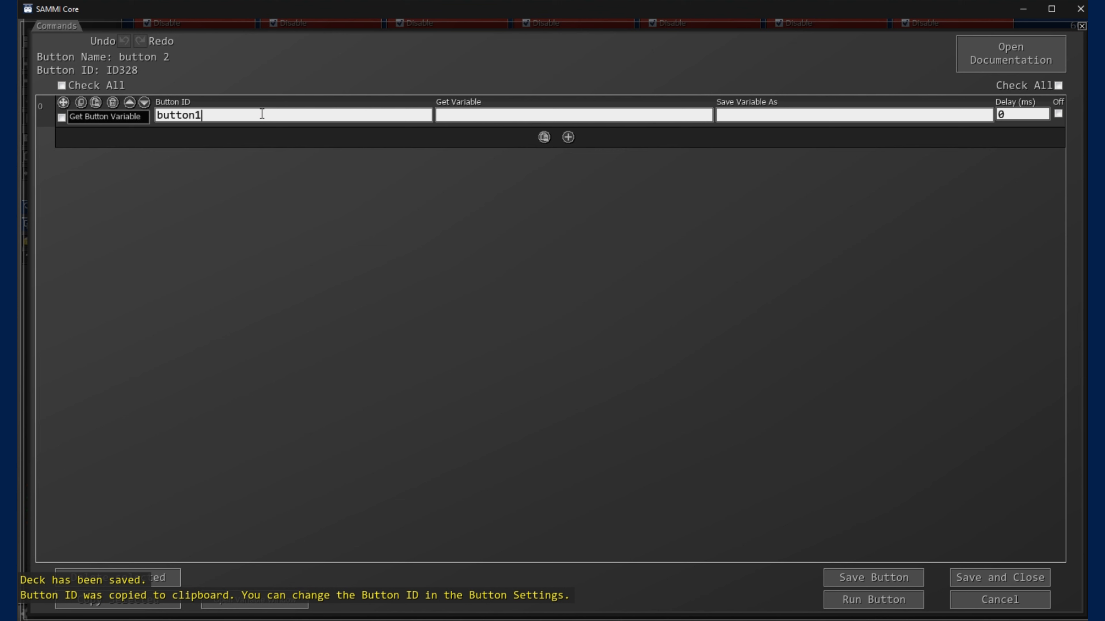
pyautogui.click(456, 115)
pyautogui.write('countcountLocal')
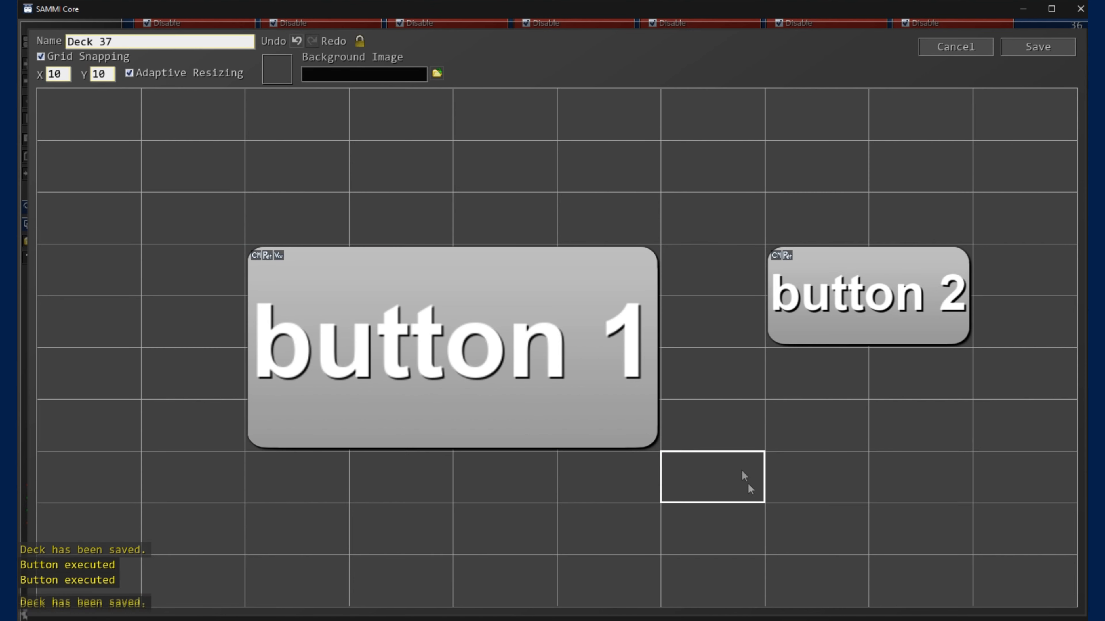
# Check count in button 1's variable list, then save and close its commands
pyautogui.doubleClick(491, 313)
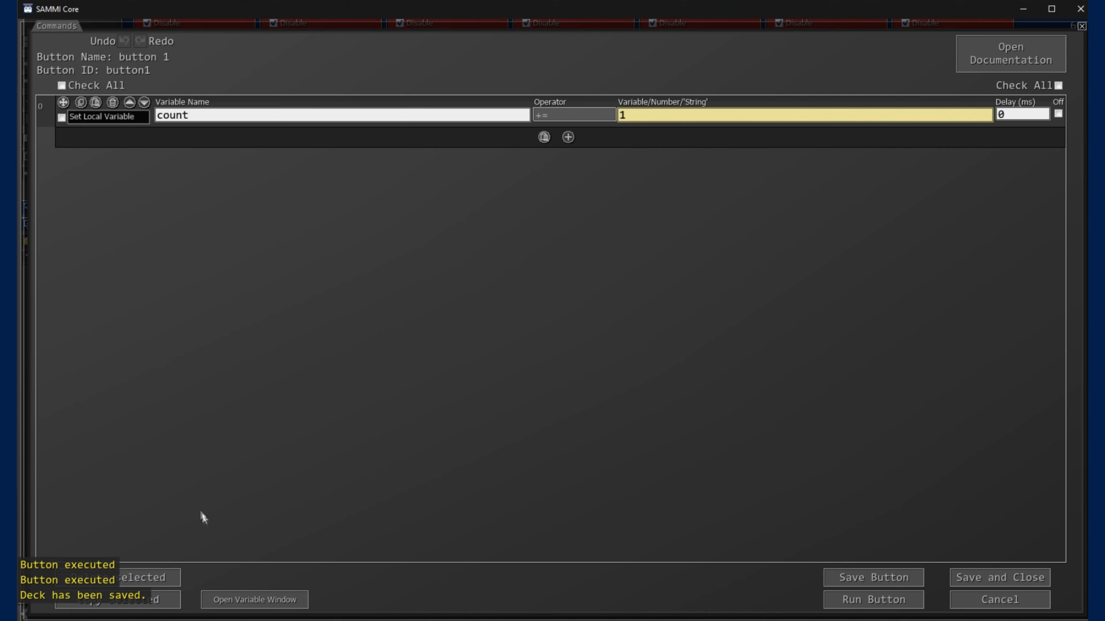
pyautogui.click(229, 601)
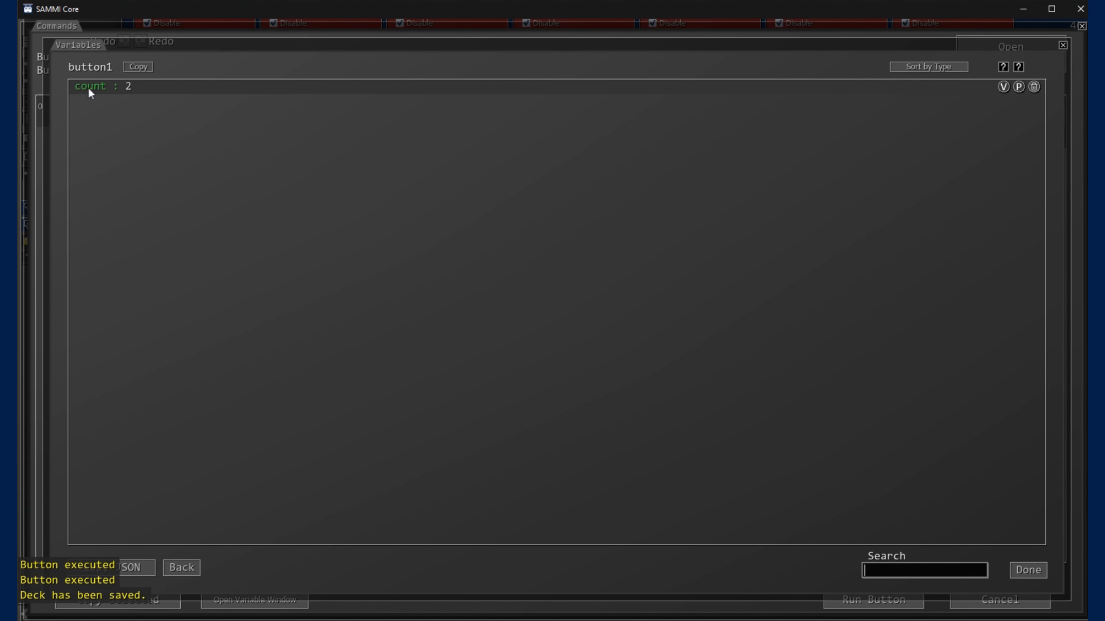
pyautogui.click(1045, 576)
pyautogui.click(1022, 574)
# Run button 2 and check countLocal in its variable list, then save and close its commands
pyautogui.doubleClick(853, 310)
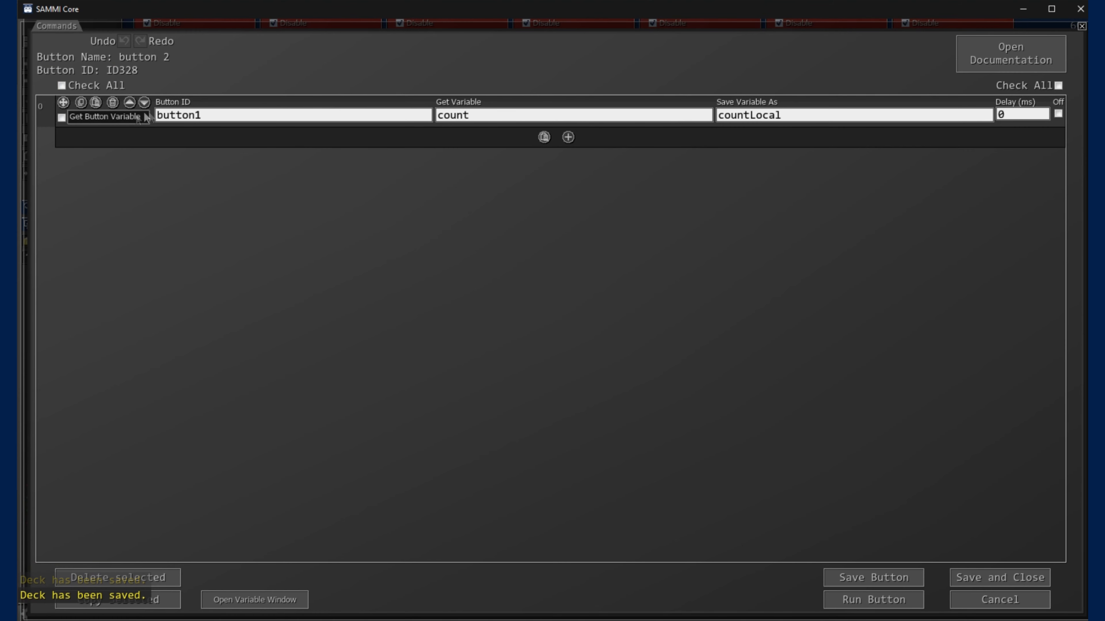
pyautogui.click(869, 599)
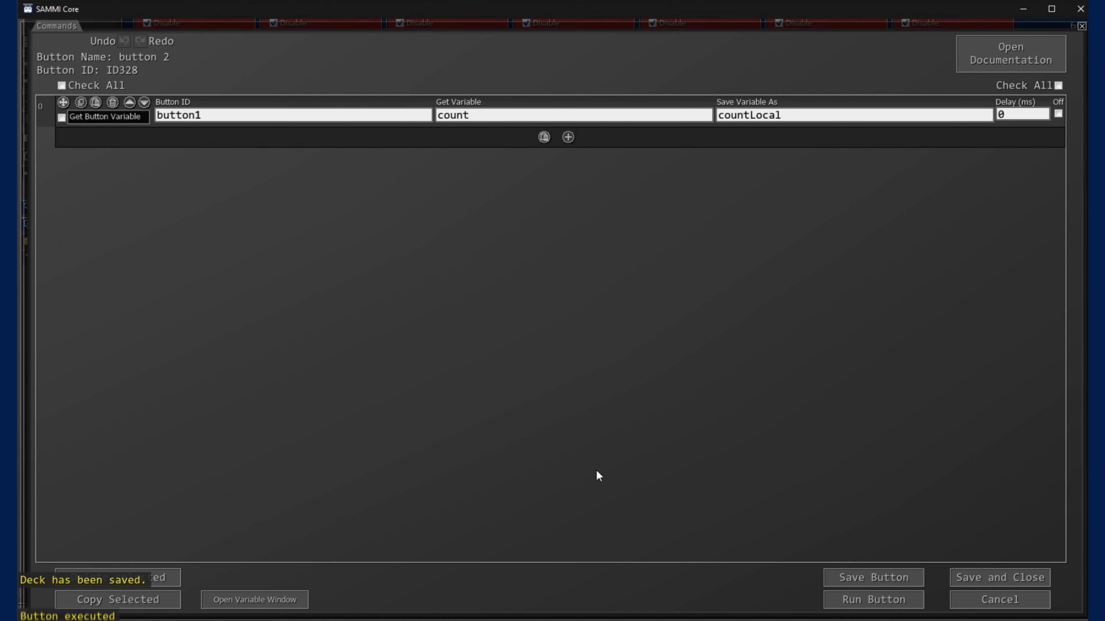
pyautogui.click(269, 602)
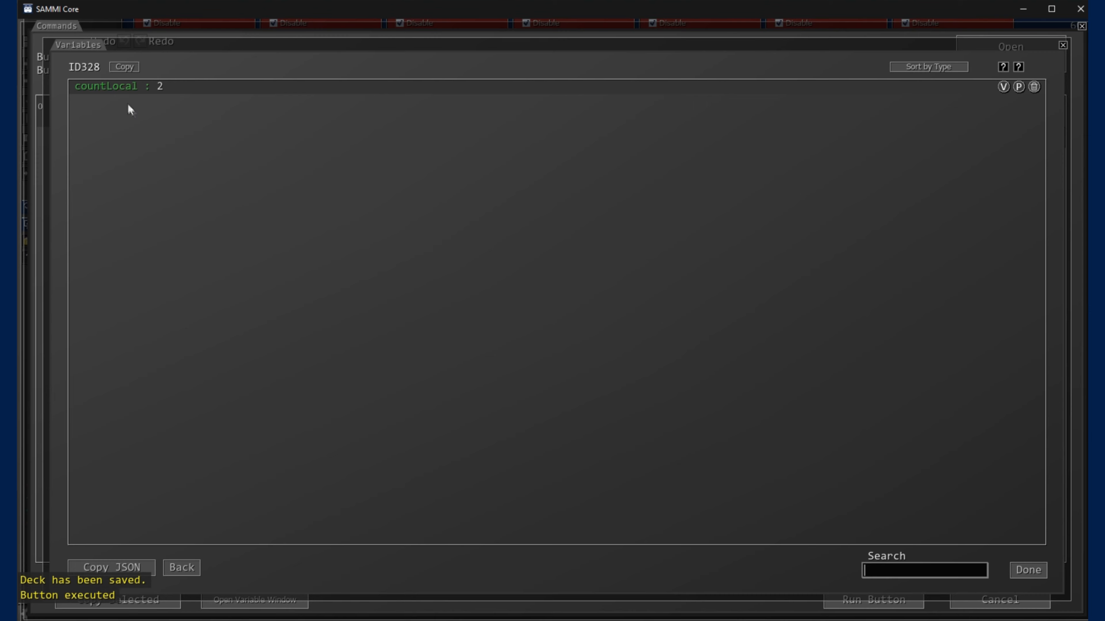
pyautogui.click(1024, 571)
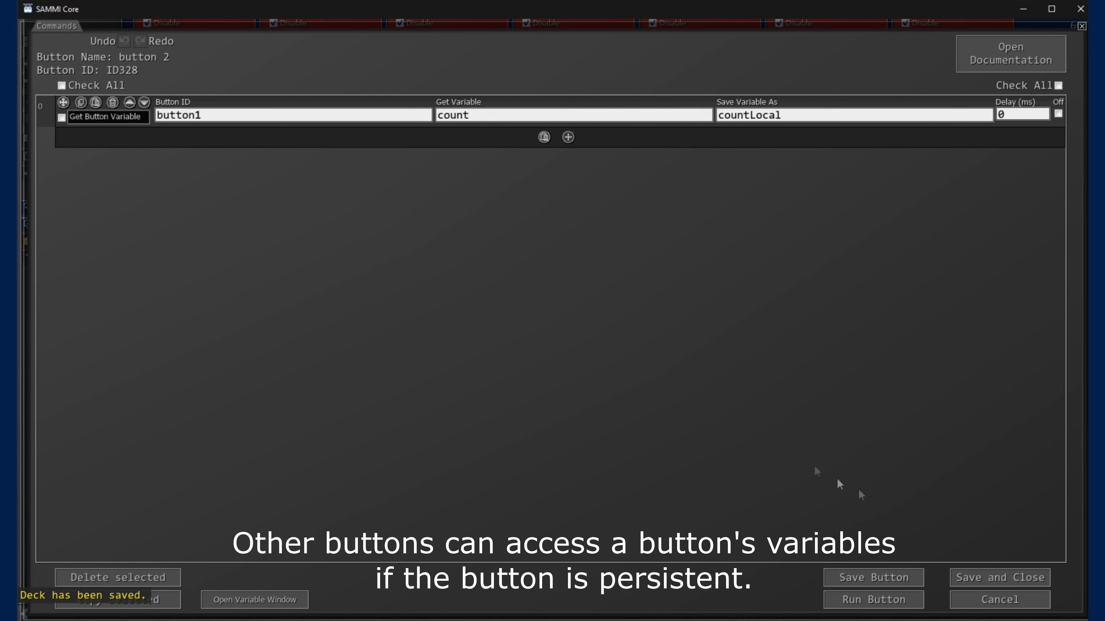
pyautogui.click(976, 579)
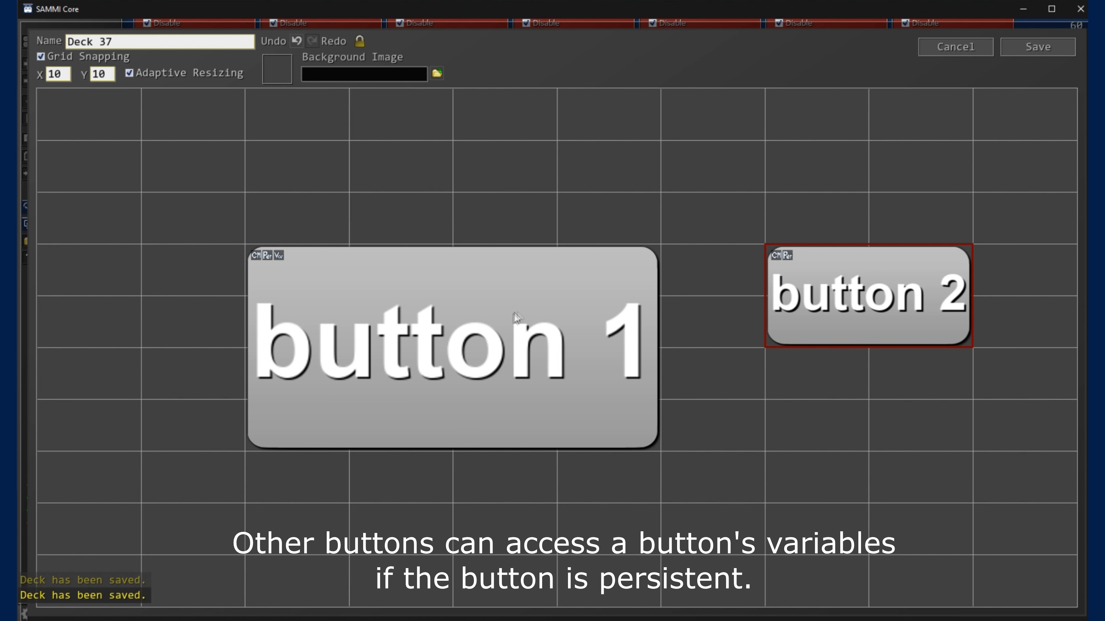
# Turn off Local Variable Persist in button 1's settings and save them
pyautogui.rightClick(346, 383)
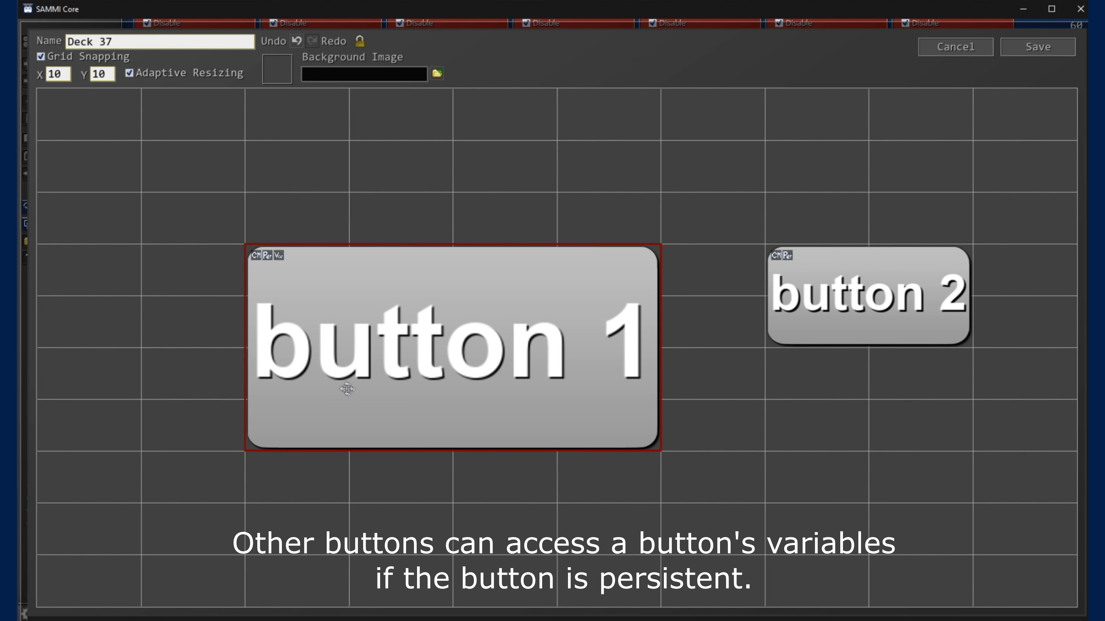
pyautogui.click(422, 364)
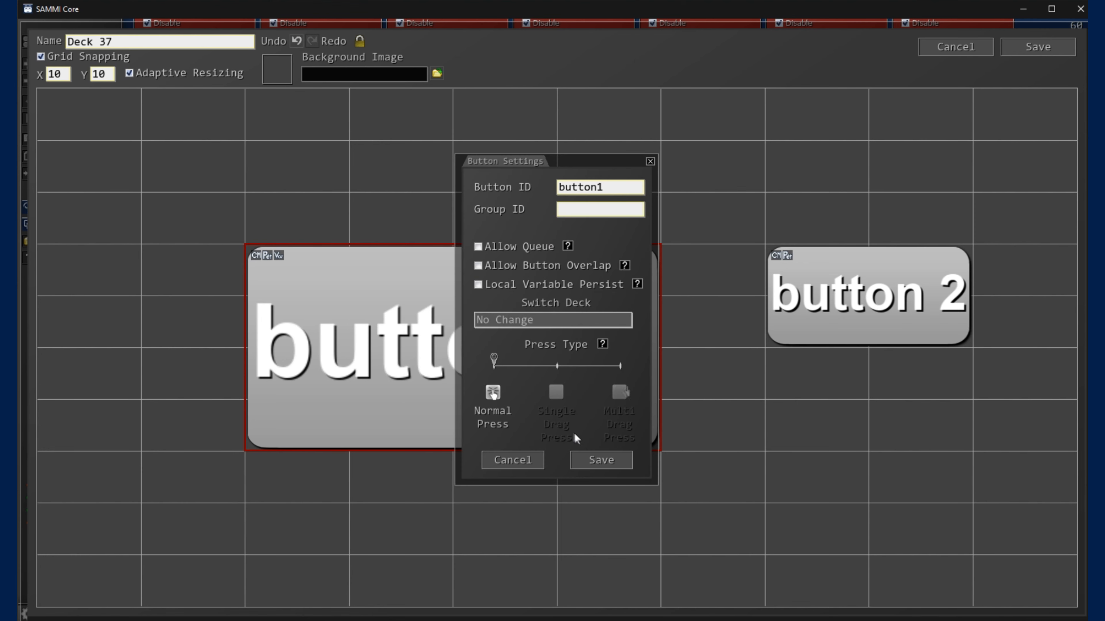
pyautogui.click(593, 460)
# Run button 2 again to test reading count from the non-persistent button 1, then save and close its commands
pyautogui.doubleClick(865, 269)
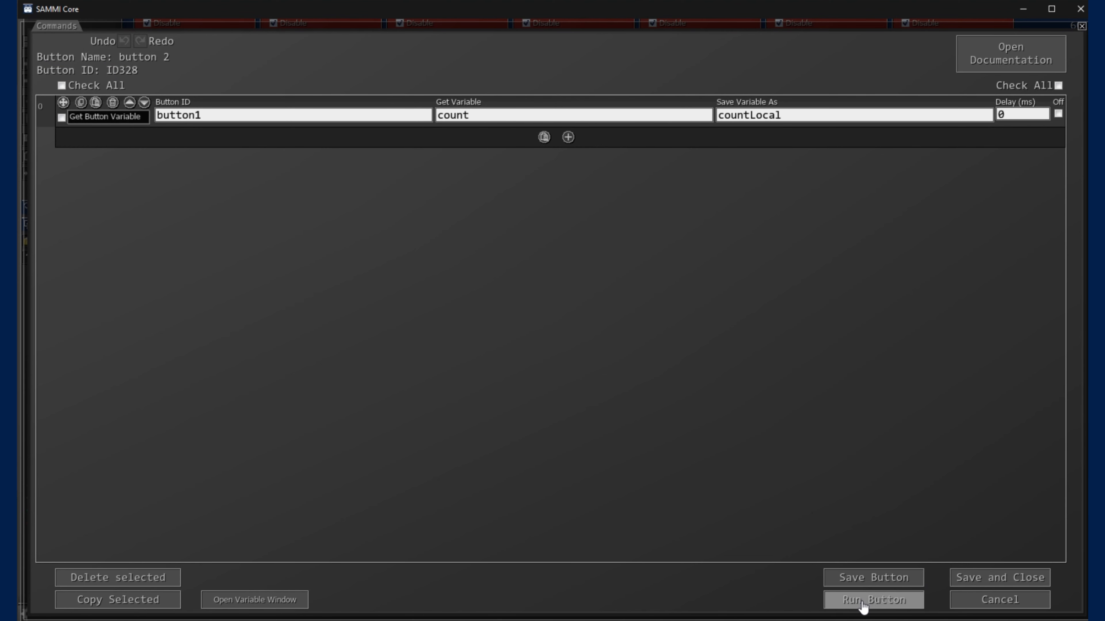
pyautogui.click(863, 603)
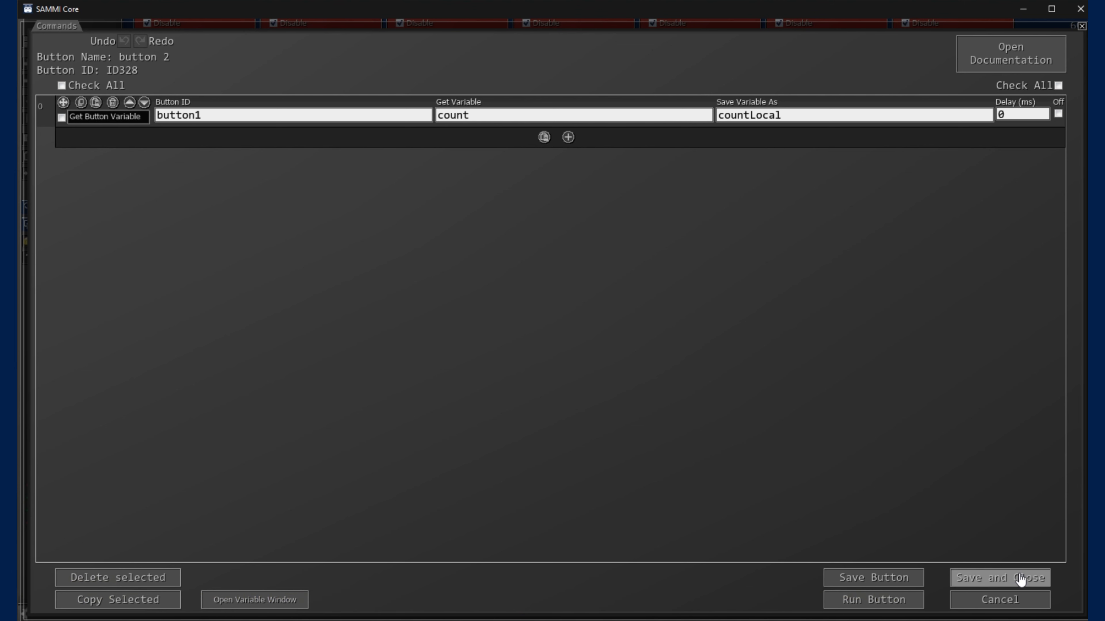
pyautogui.doubleClick(162, 115)
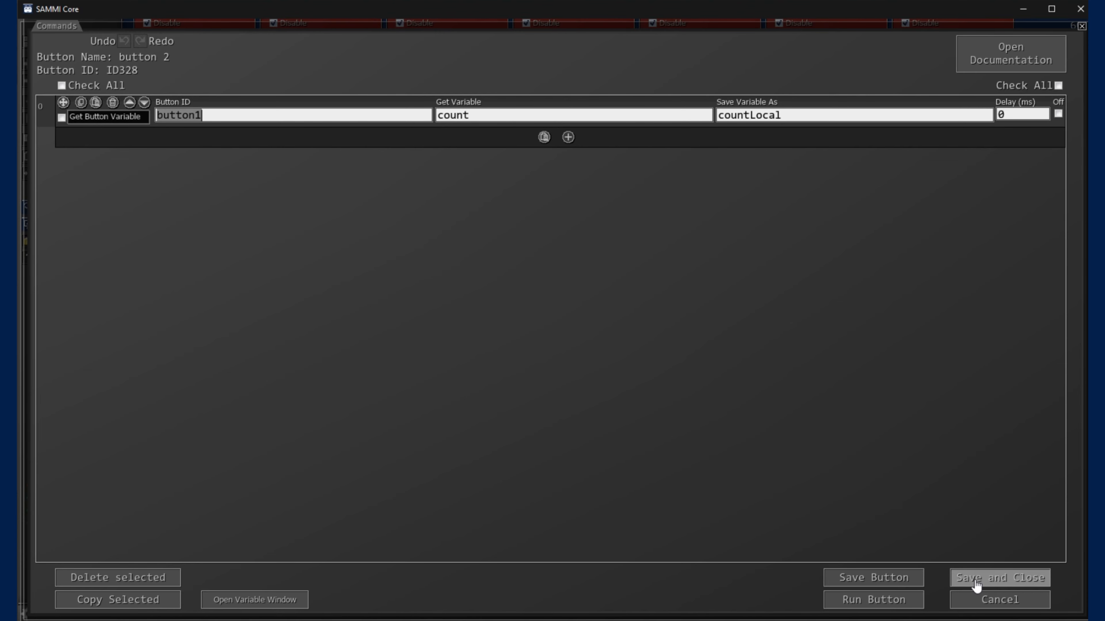
pyautogui.click(977, 585)
# Compare button 1's ID with the Button ID used in button 2's Get Button Variable command
pyautogui.rightClick(444, 289)
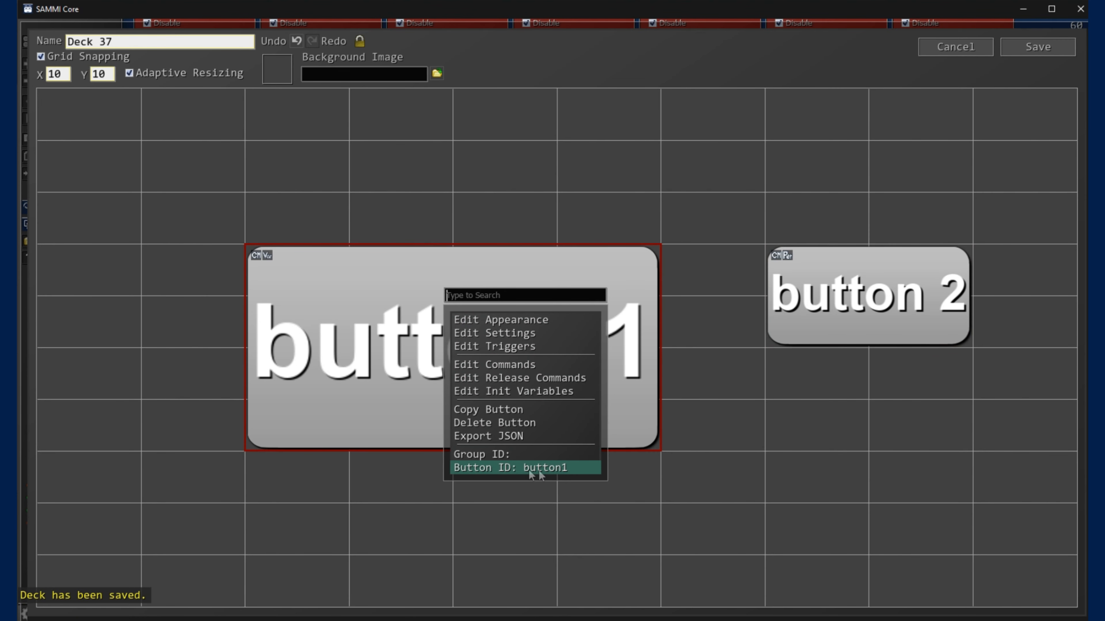
pyautogui.click(828, 286)
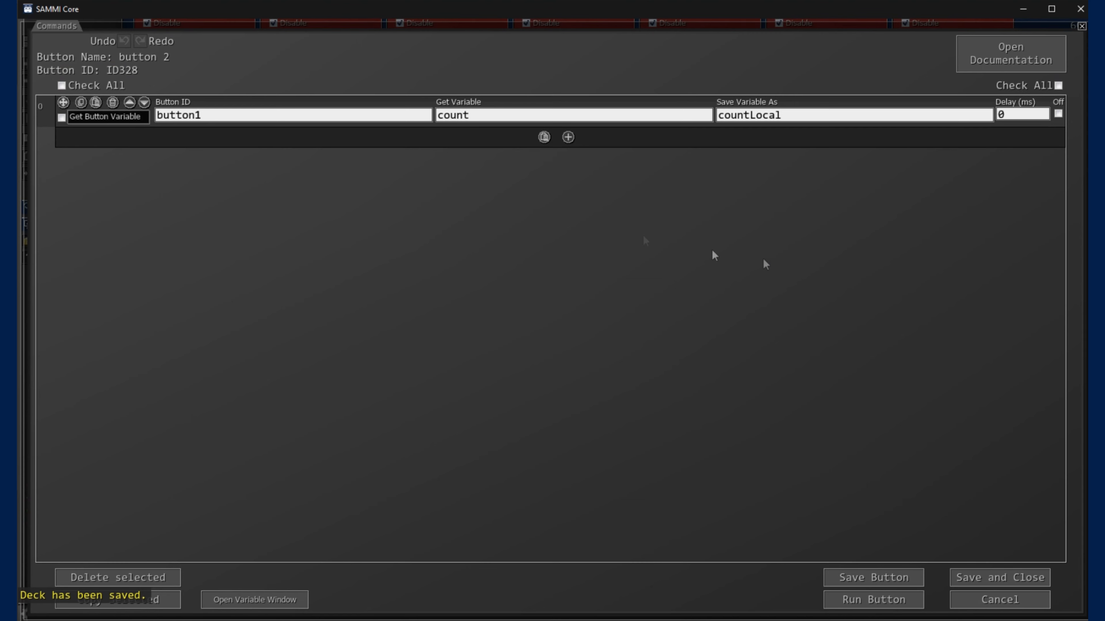
pyautogui.doubleClick(816, 265)
pyautogui.click(958, 571)
# Review the Local Variable Persist option in button 1's settings again
pyautogui.rightClick(547, 334)
pyautogui.click(582, 347)
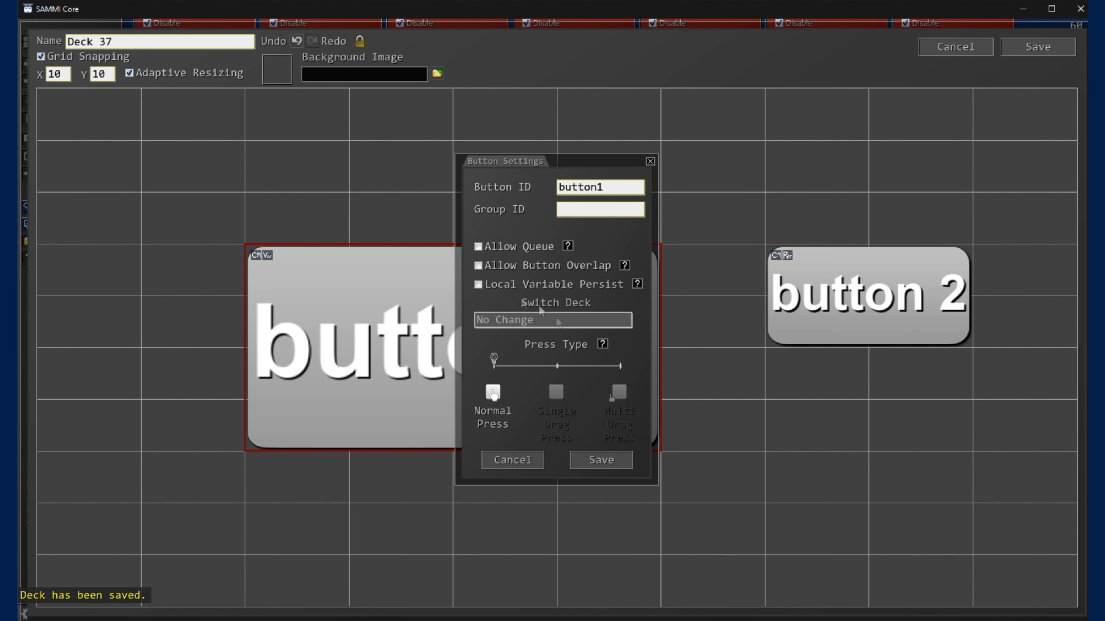
pyautogui.click(601, 460)
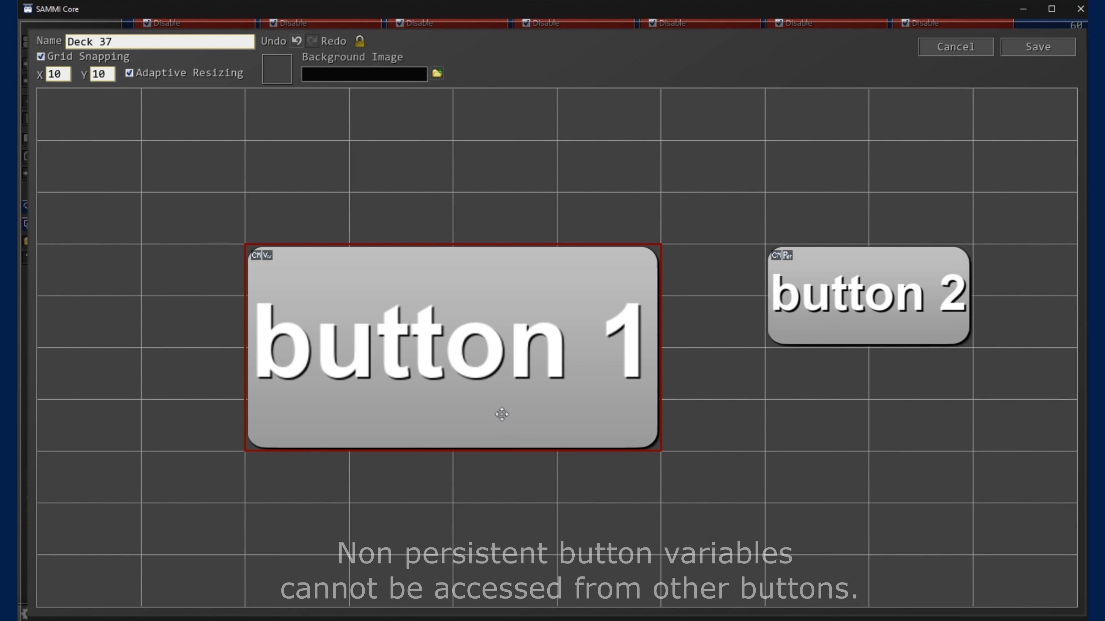
# Add an Alert Message command to button 1 reading "Current count is /$count$/." and run the button
pyautogui.doubleClick(506, 298)
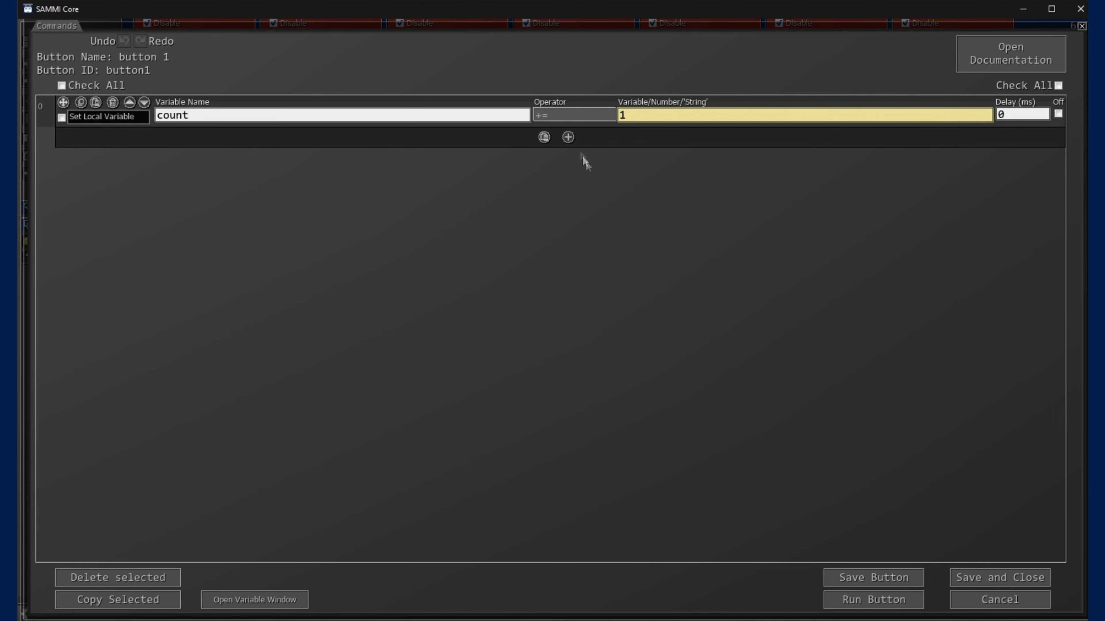
pyautogui.click(567, 137)
pyautogui.write('alert')
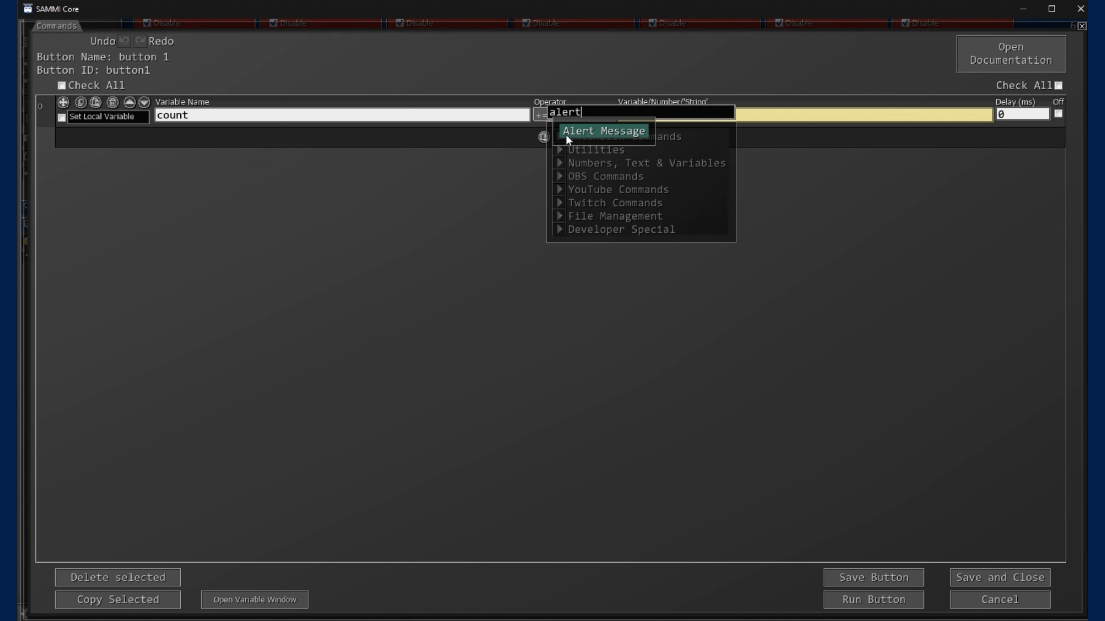
pyautogui.click(565, 134)
pyautogui.write('Current count is /$$count$/.')
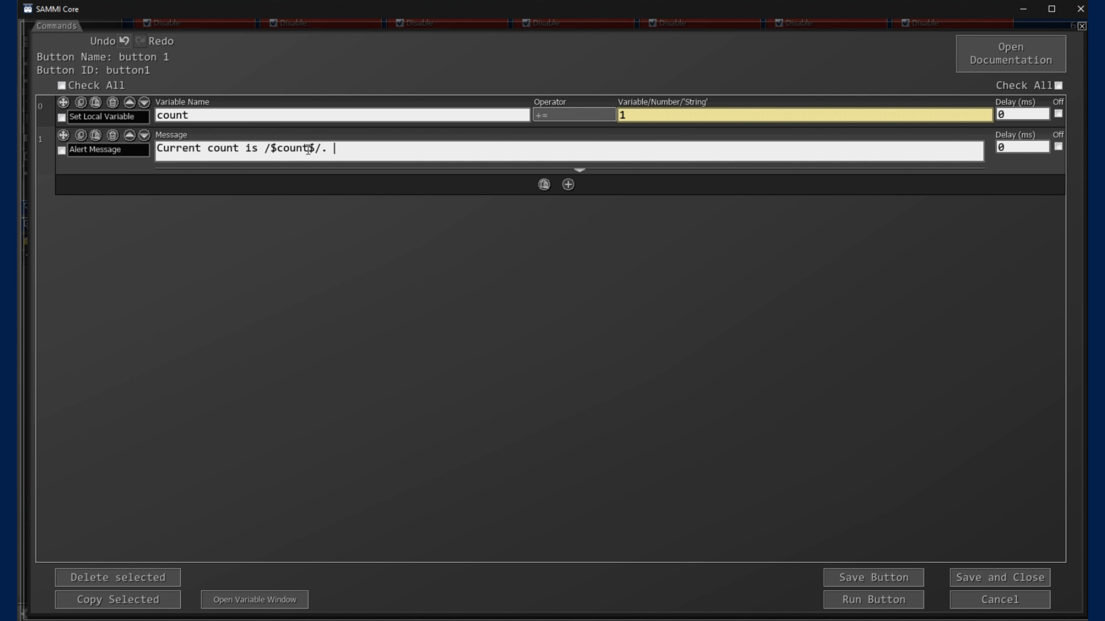
pyautogui.click(889, 592)
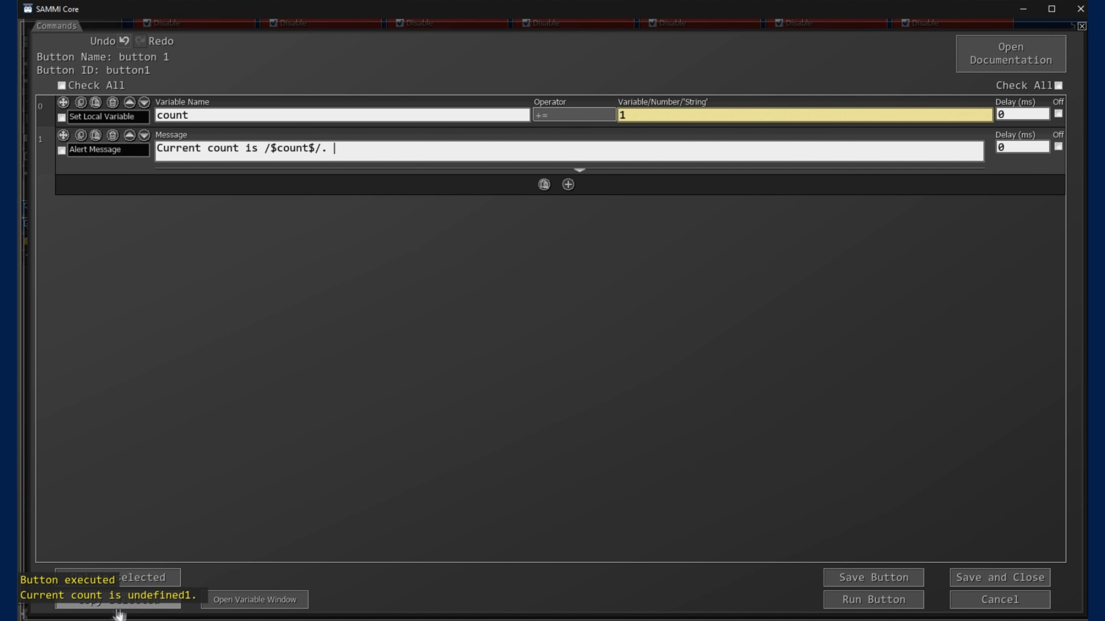
# Look for button 1 in the variable list, then inspect its init variables
pyautogui.click(253, 600)
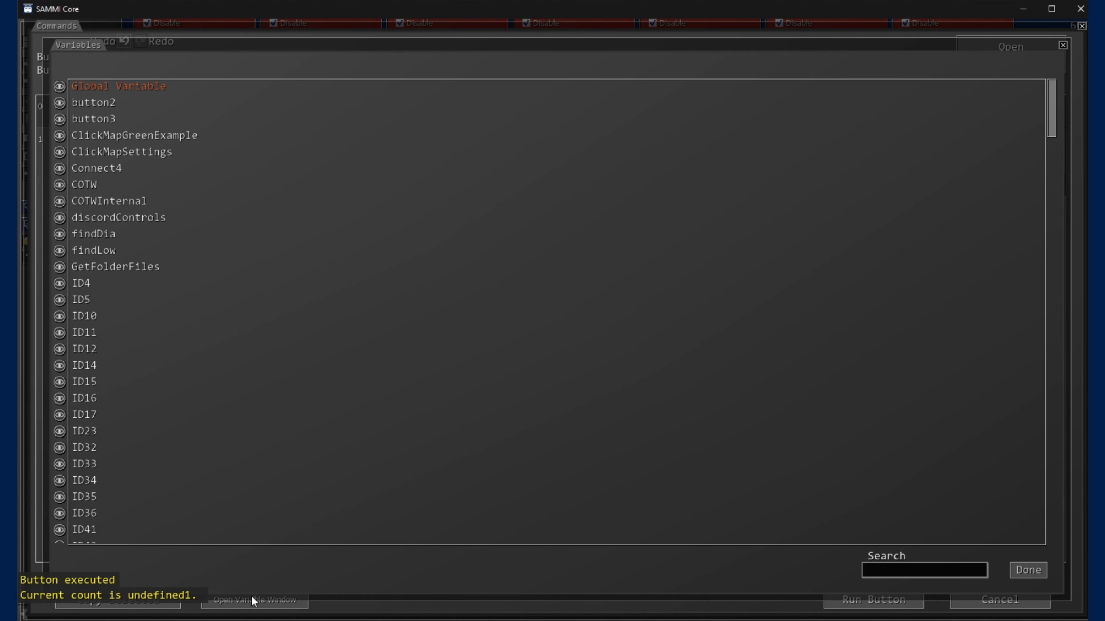
pyautogui.click(1020, 571)
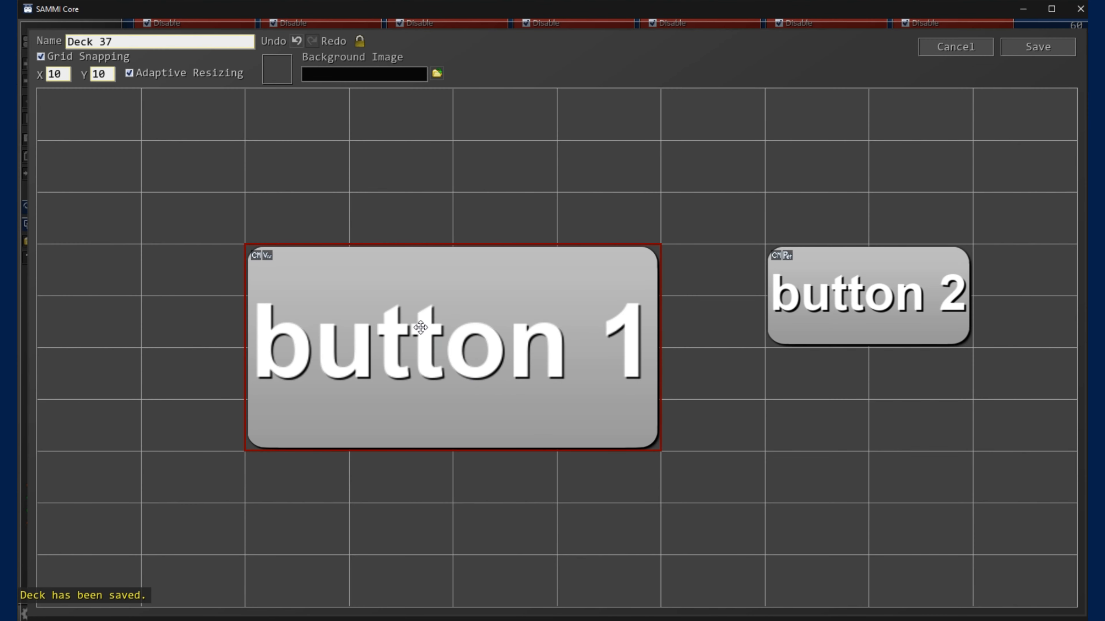
pyautogui.rightClick(401, 299)
pyautogui.click(490, 399)
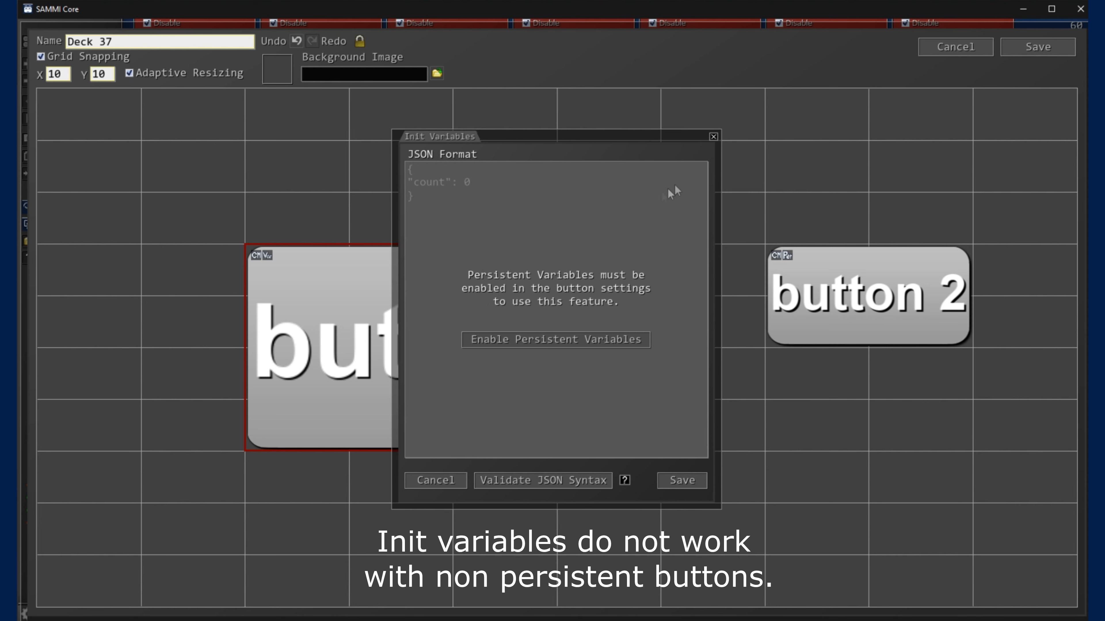
pyautogui.click(713, 137)
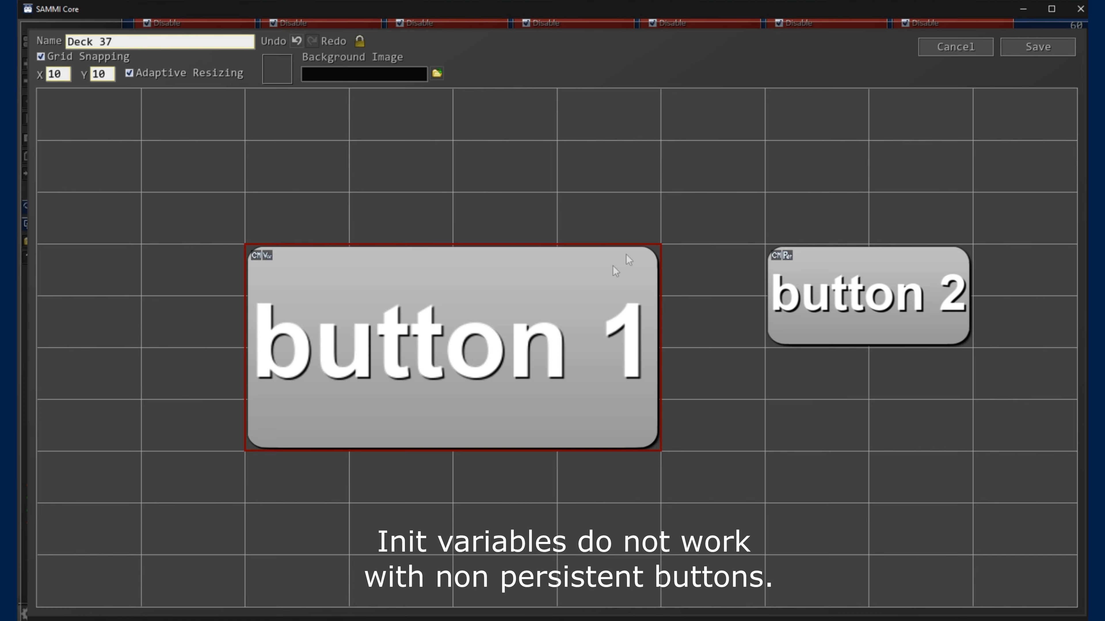
# Replace button 1's commands with two Set Local Variable commands assigning 0 to count and "SAMMI" to name
pyautogui.doubleClick(565, 284)
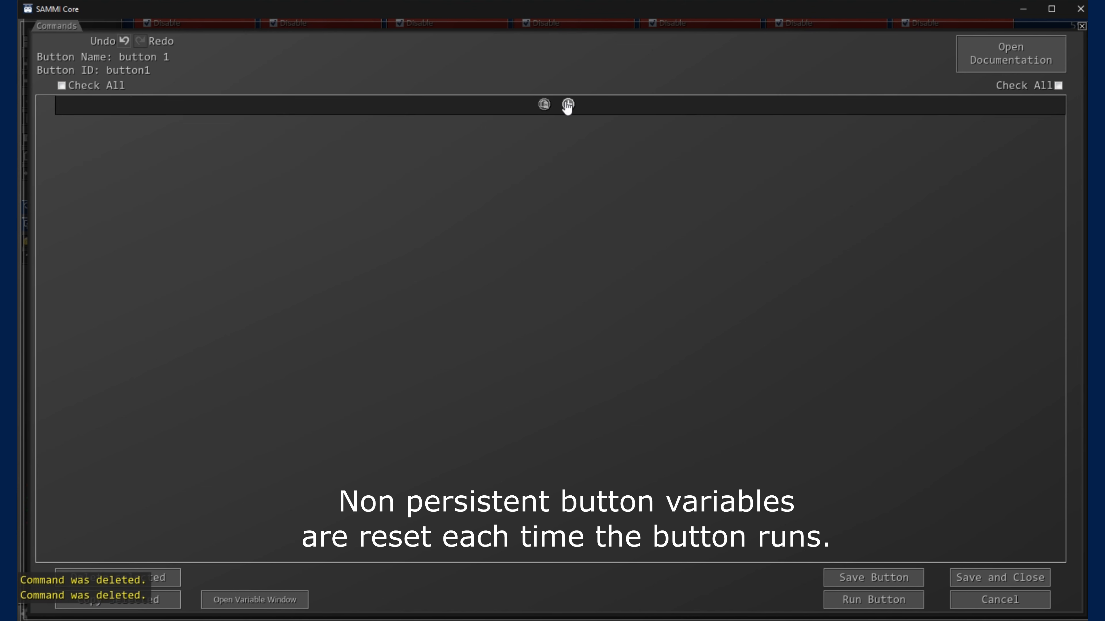
pyautogui.click(567, 104)
pyautogui.write('l')
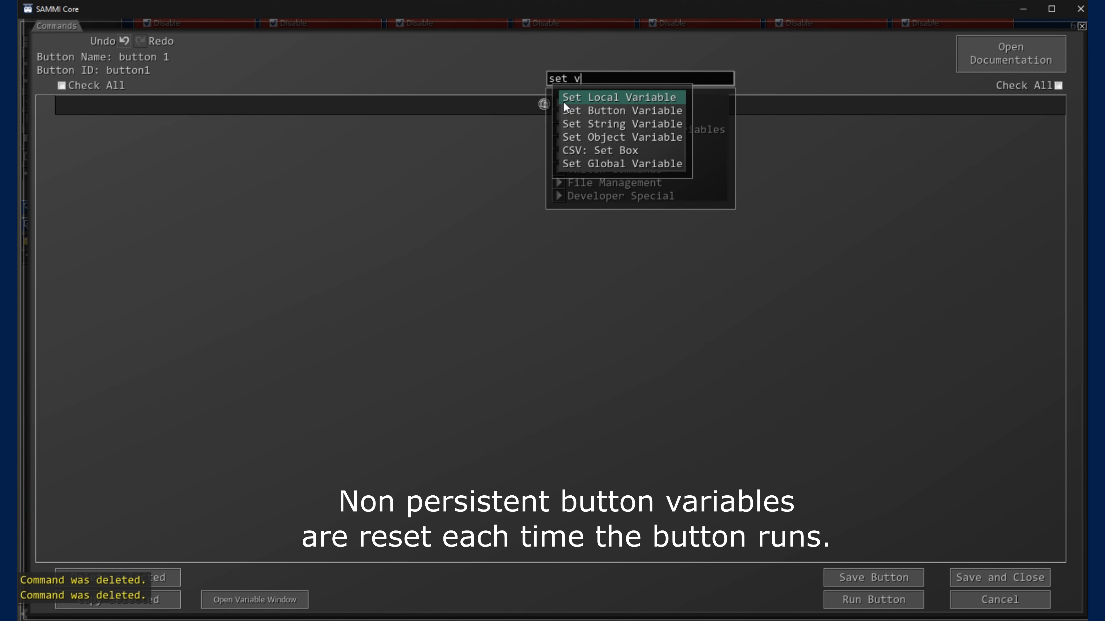
pyautogui.click(563, 101)
pyautogui.write('count')
pyautogui.press('Tab')
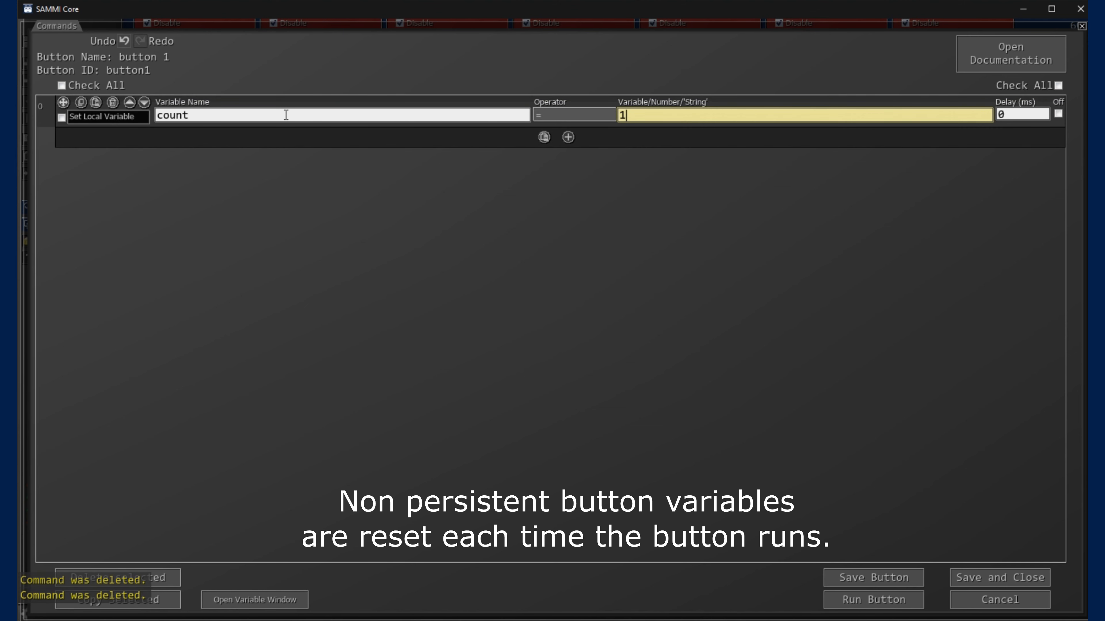
pyautogui.click(95, 102)
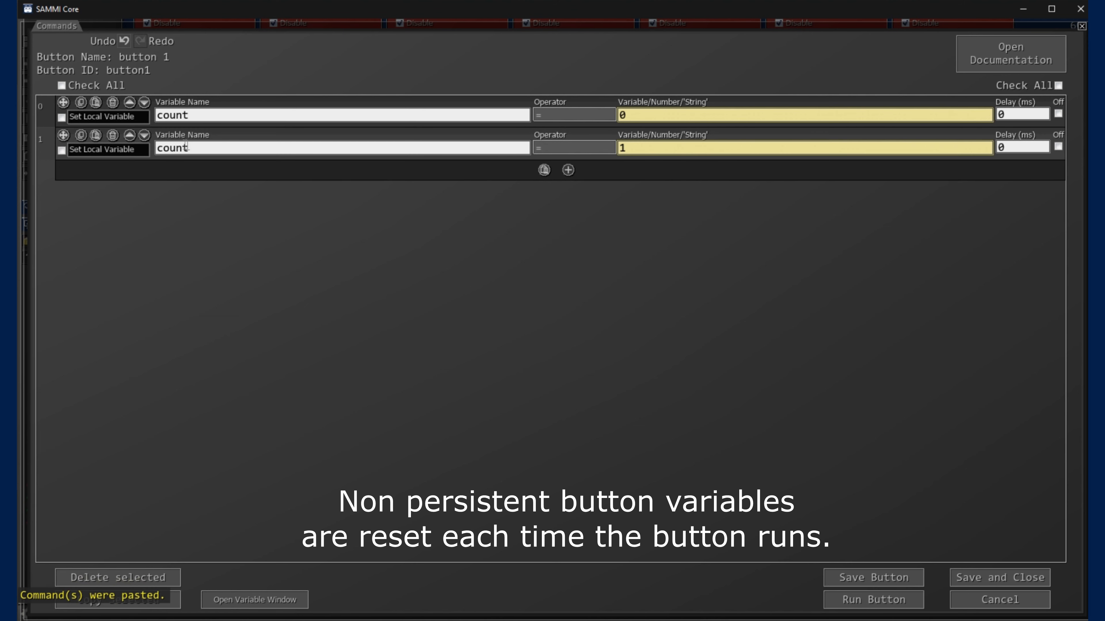
pyautogui.write('name')
pyautogui.press('Tab')
pyautogui.write('"SAMMI"')
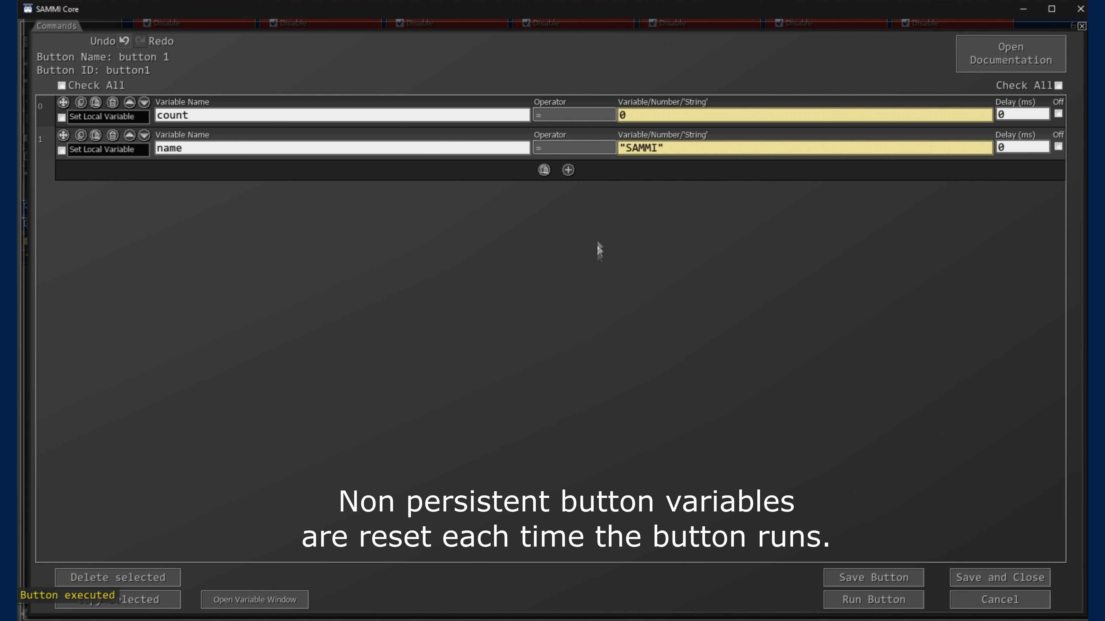
# Add an Alert Message command reading "Count is /$count$/ and name is /$name$/" and run button 1
pyautogui.click(568, 170)
pyautogui.click(471, 243)
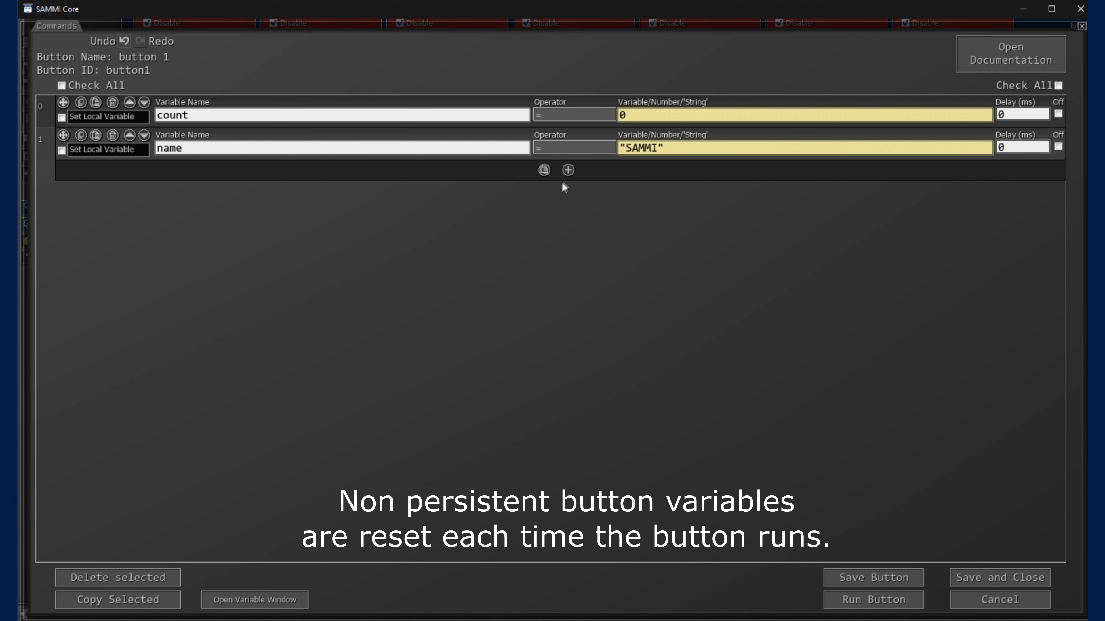
pyautogui.click(568, 170)
pyautogui.write('alert')
pyautogui.press('Return')
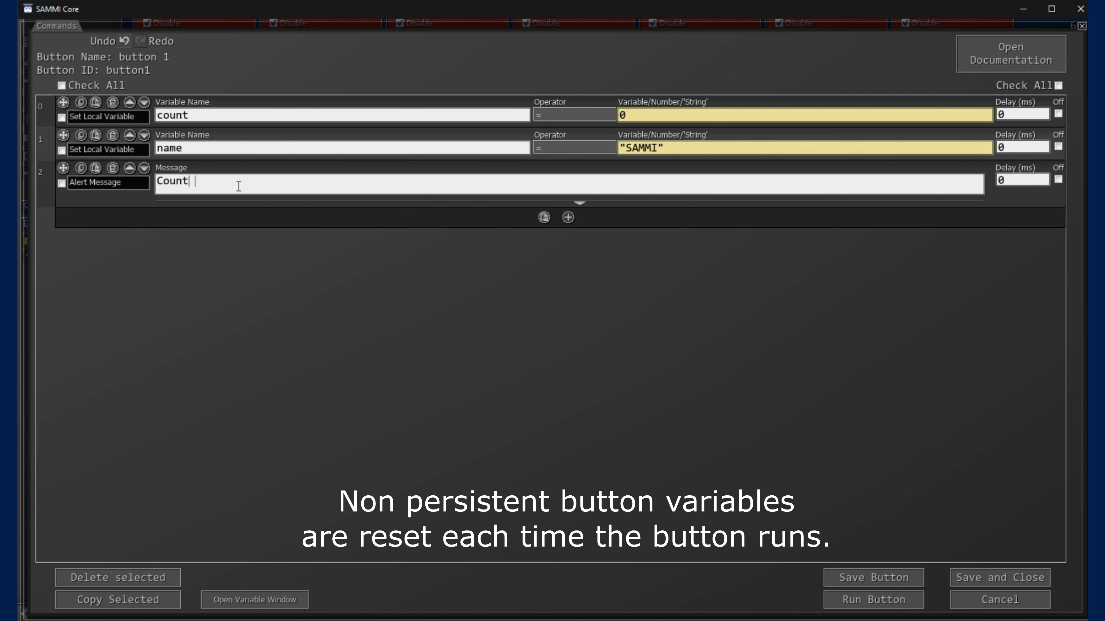
pyautogui.write('count$/ and name is')
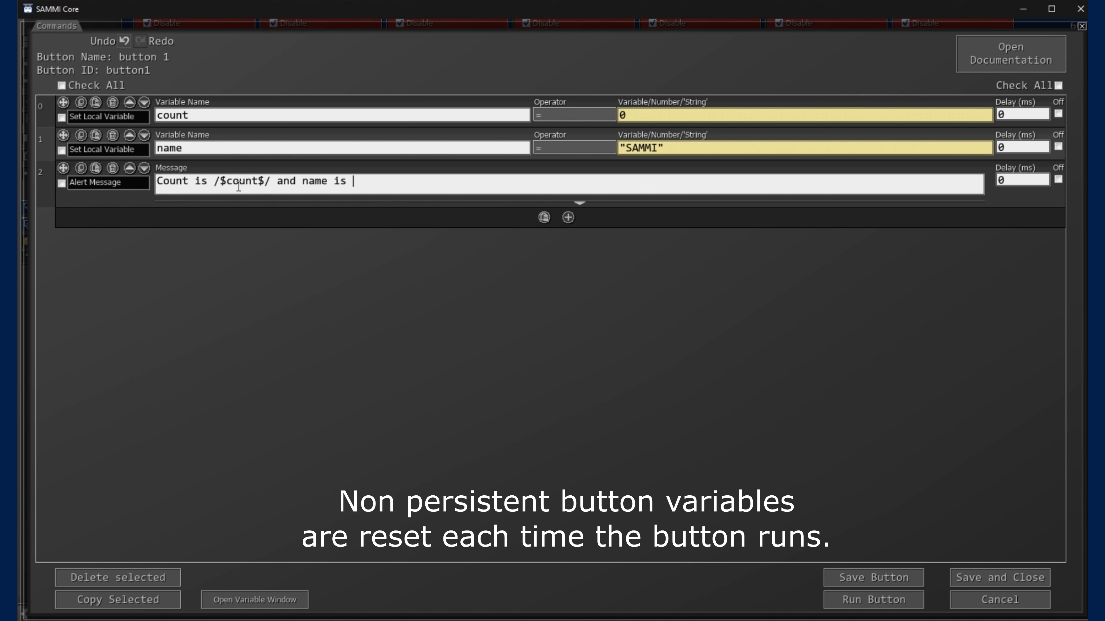
pyautogui.press('Left')
pyautogui.press('Left')
pyautogui.write('name.')
pyautogui.press('BackSpace')
pyautogui.press('BackSpace')
pyautogui.click(913, 600)
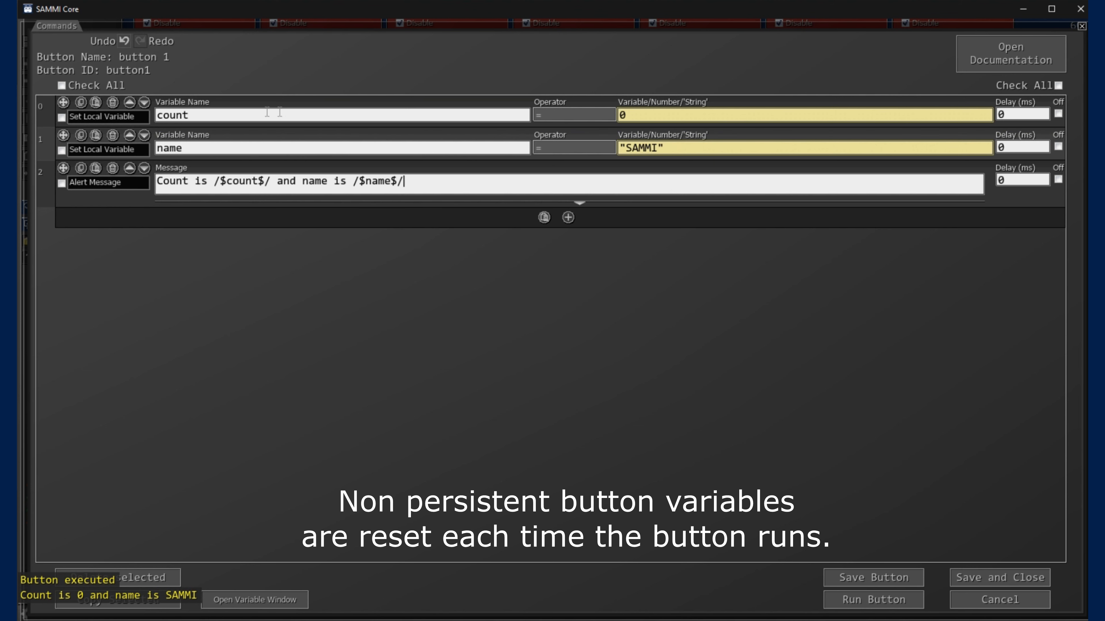
# Test-run non-persistent button 1 without its two Set Local Variable commands, then undo their deletion
pyautogui.click(113, 102)
pyautogui.click(113, 102)
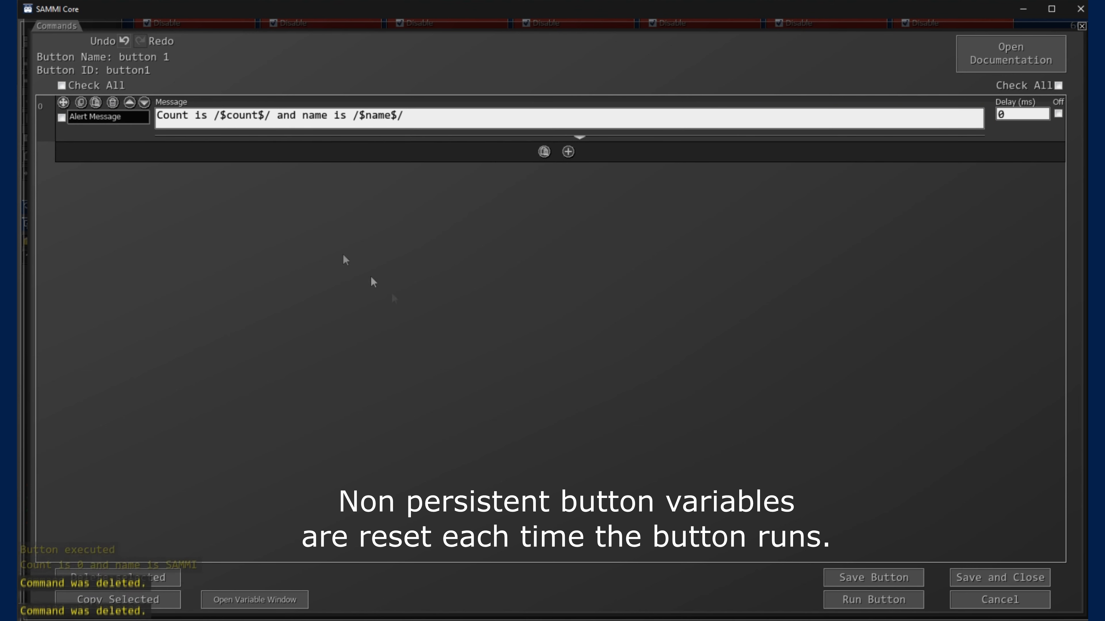
pyautogui.click(881, 599)
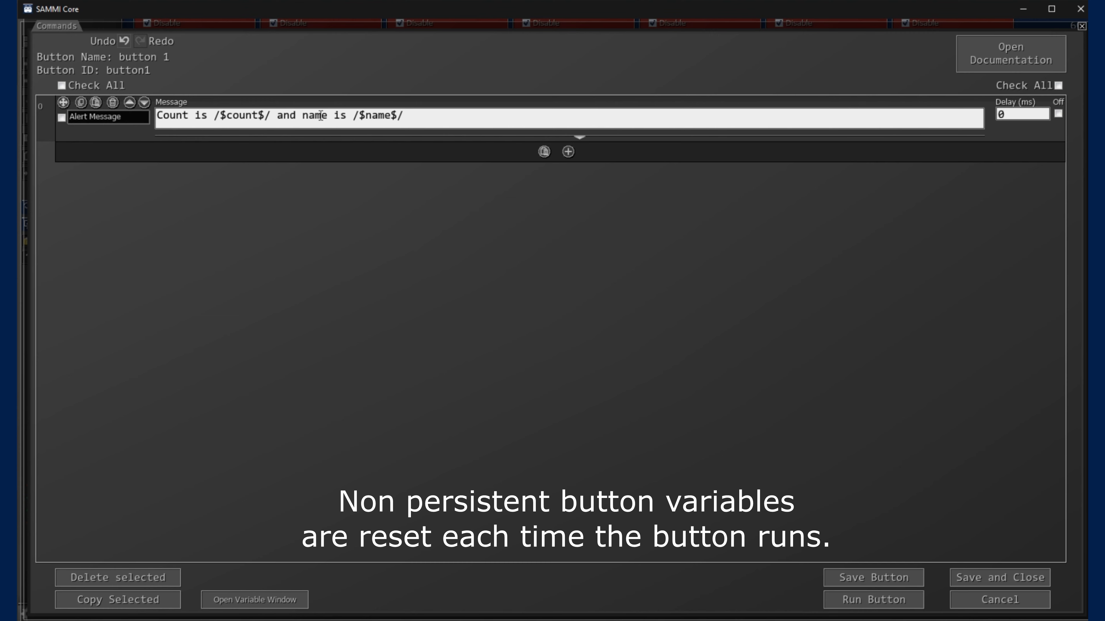
pyautogui.click(123, 40)
pyautogui.click(122, 40)
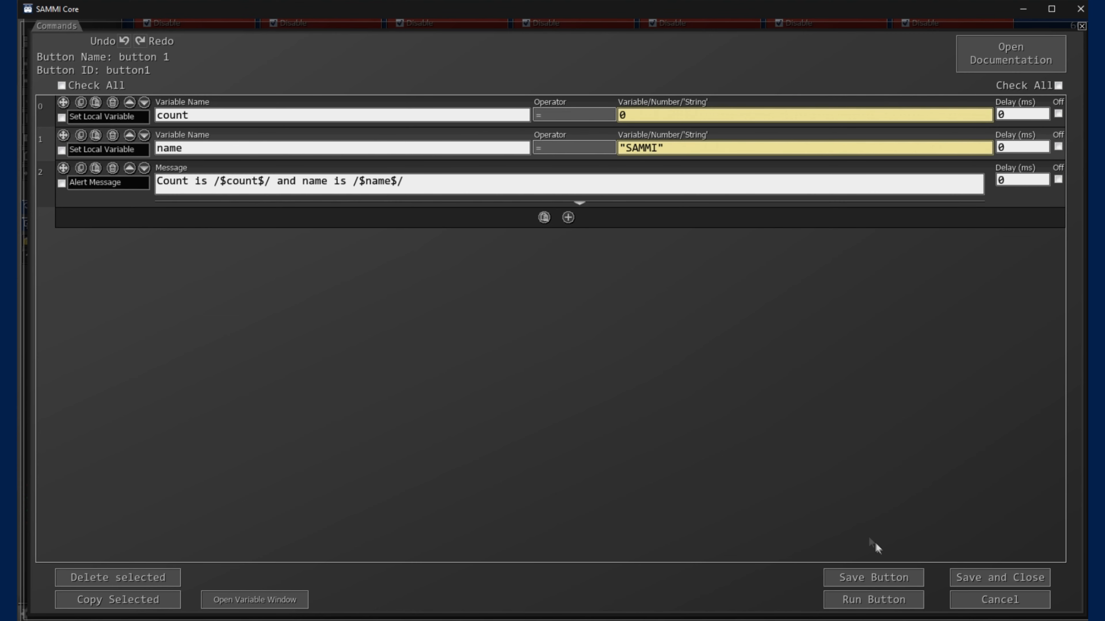
# Save and close button 1's commands, then enable Local Variable Persist in its settings and save
pyautogui.click(986, 579)
pyautogui.rightClick(481, 329)
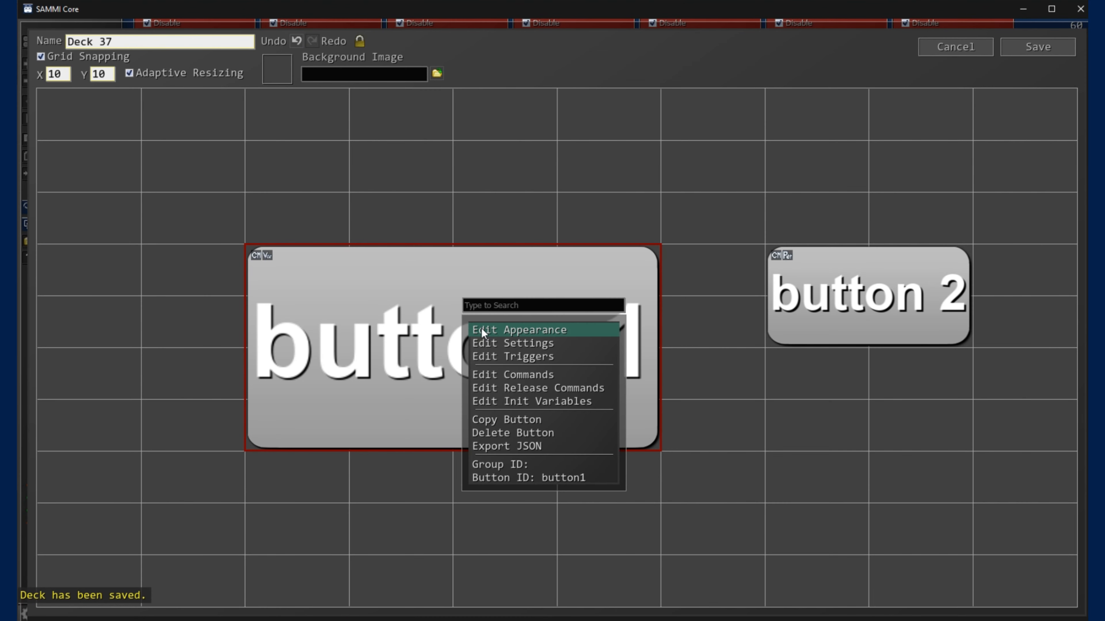
pyautogui.click(520, 342)
pyautogui.click(478, 284)
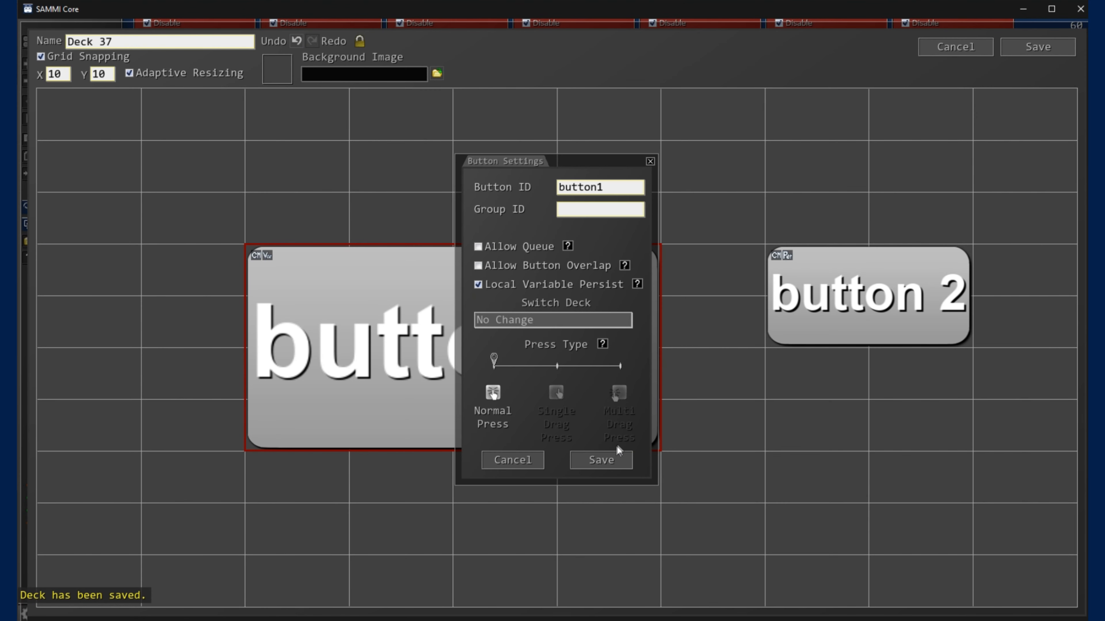
pyautogui.click(611, 461)
# Run button 1 from its commands and inspect its variables in the variable window
pyautogui.doubleClick(486, 309)
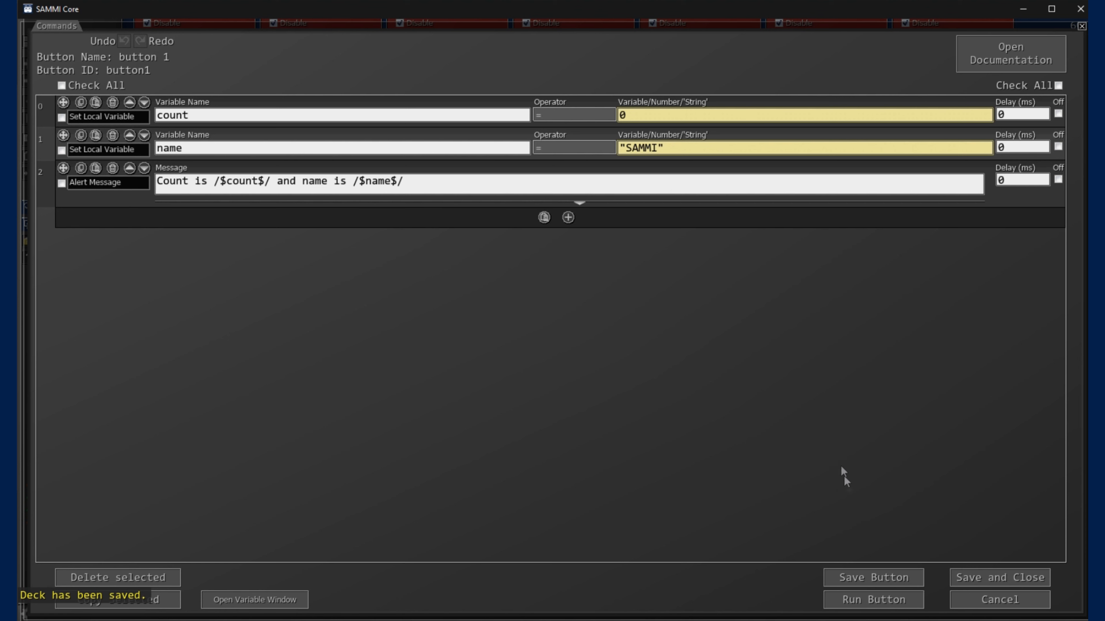
pyautogui.click(863, 600)
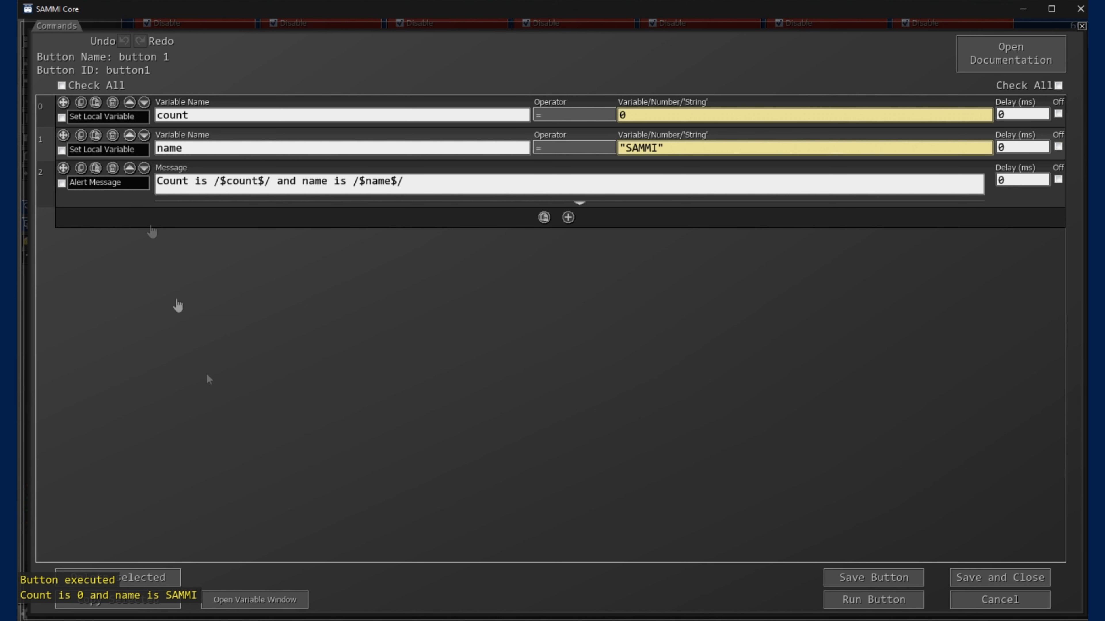
pyautogui.click(282, 600)
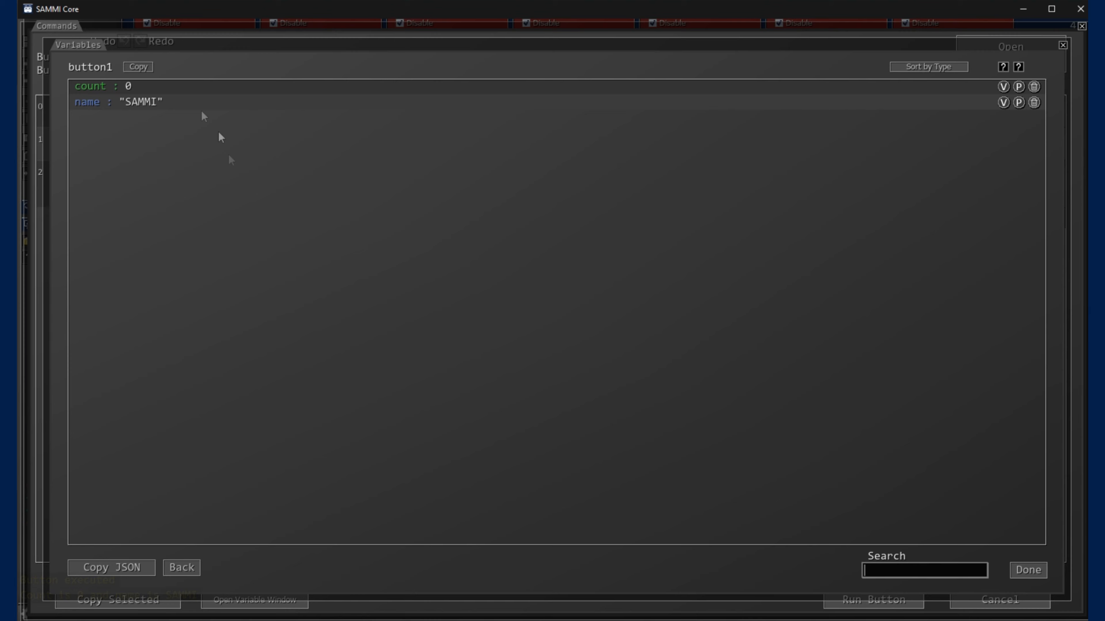
pyautogui.click(1027, 571)
# Delete both Set Local Variable commands from button 1 and run it with only the alert
pyautogui.click(113, 103)
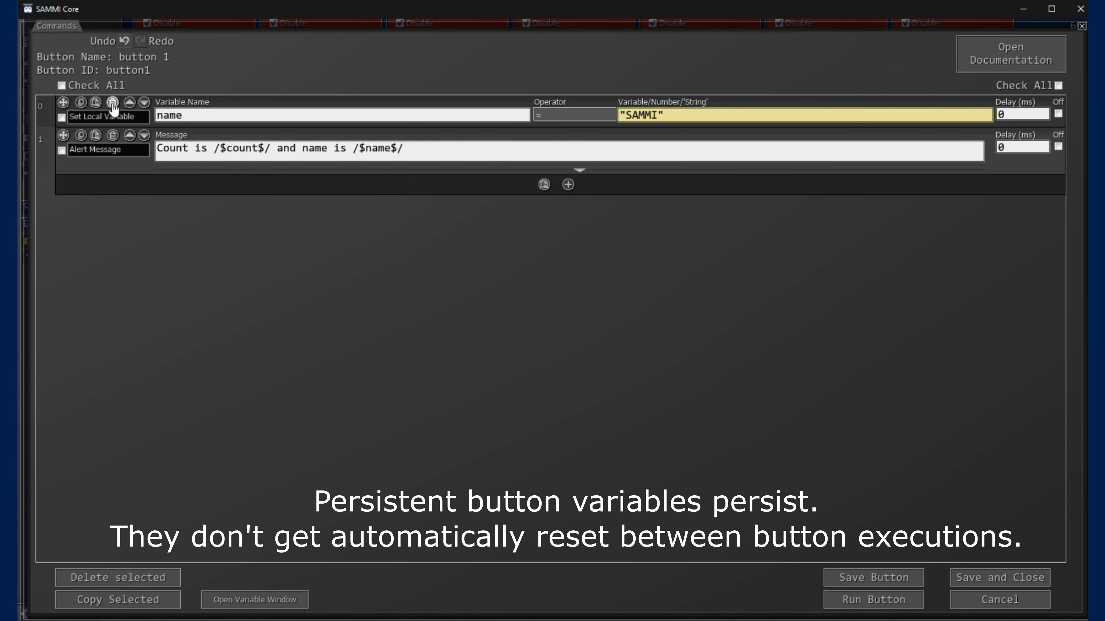
pyautogui.click(113, 103)
pyautogui.click(879, 604)
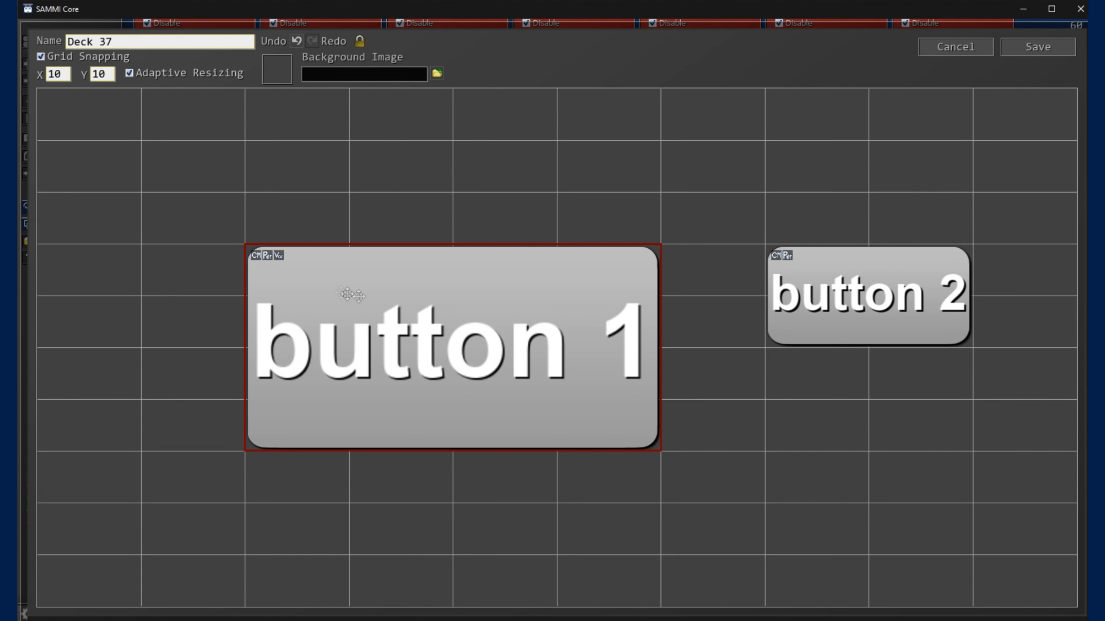
# Enable Allow Button Overlap together with Local Variable Persist in button 1's settings
pyautogui.rightClick(321, 262)
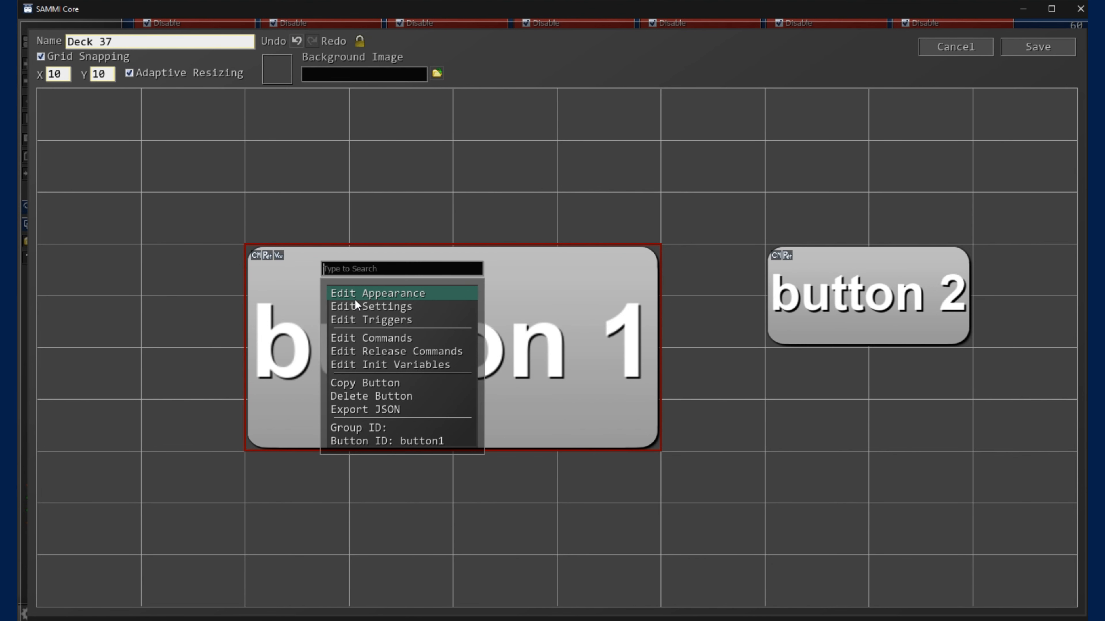
pyautogui.click(355, 290)
pyautogui.click(699, 423)
pyautogui.rightClick(360, 310)
pyautogui.click(378, 323)
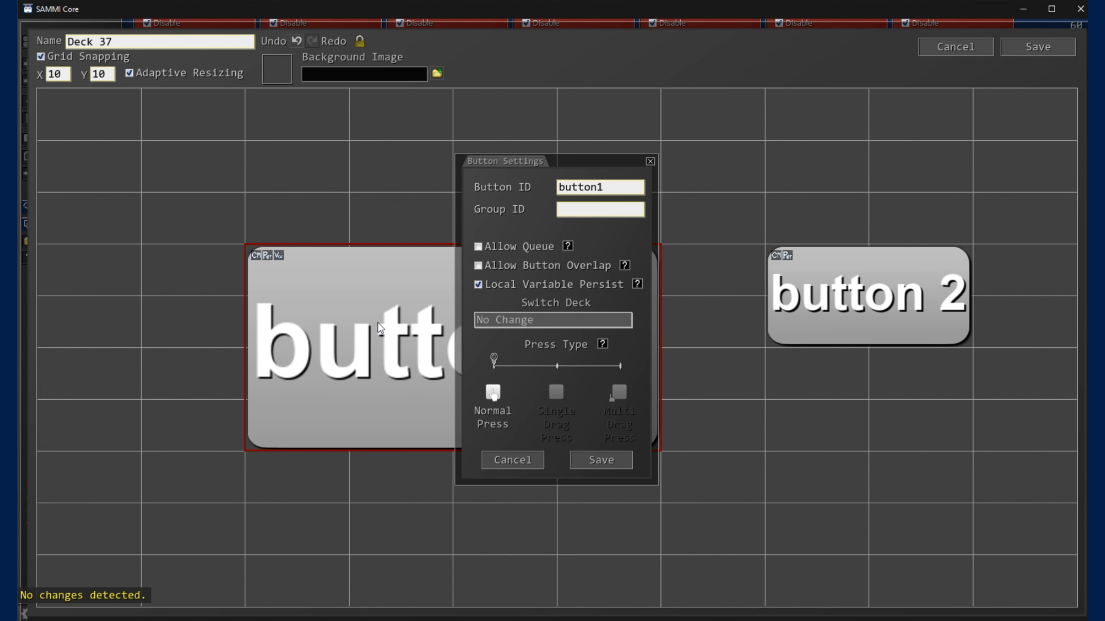
pyautogui.click(478, 267)
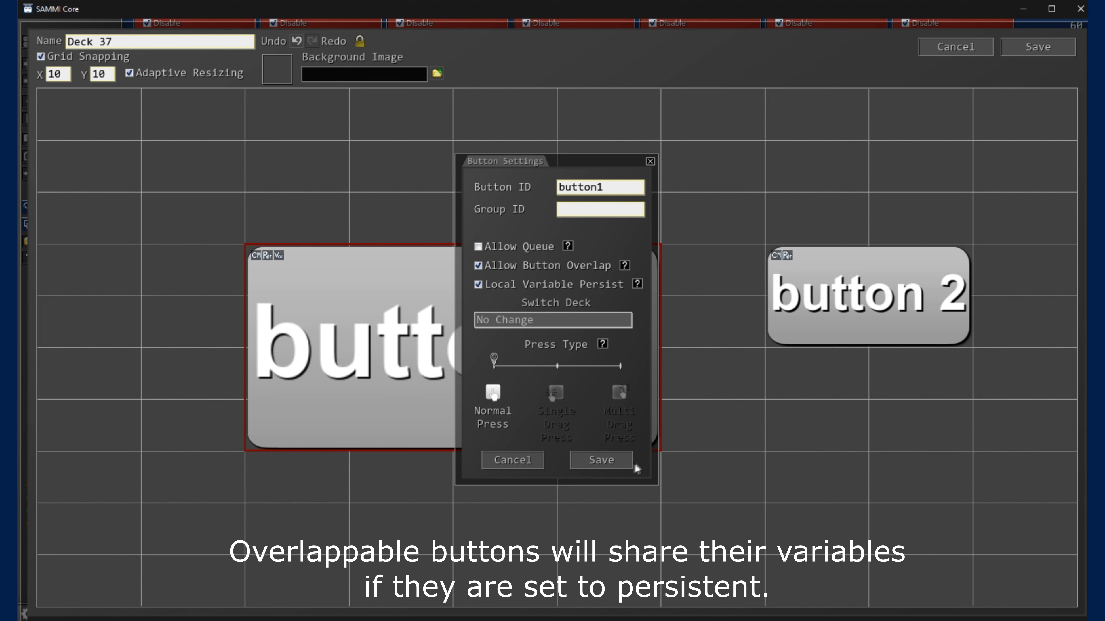
pyautogui.click(478, 285)
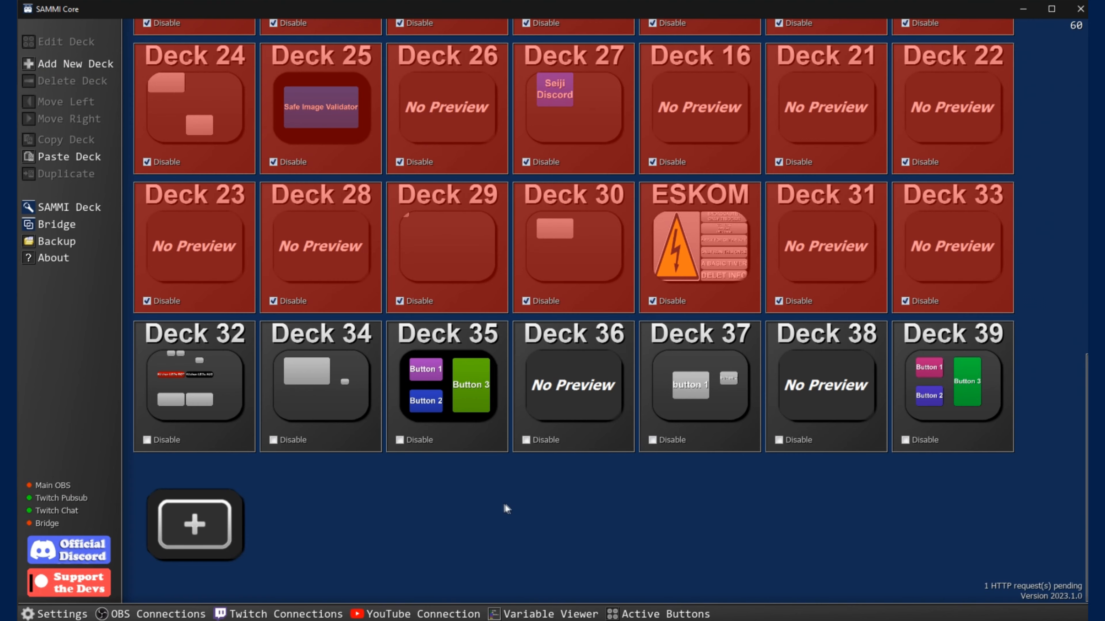
# Open the Variable Viewer from the deck overview and examine the global variables
pyautogui.scroll(3, 501, 501)
pyautogui.scroll(-3, 502, 498)
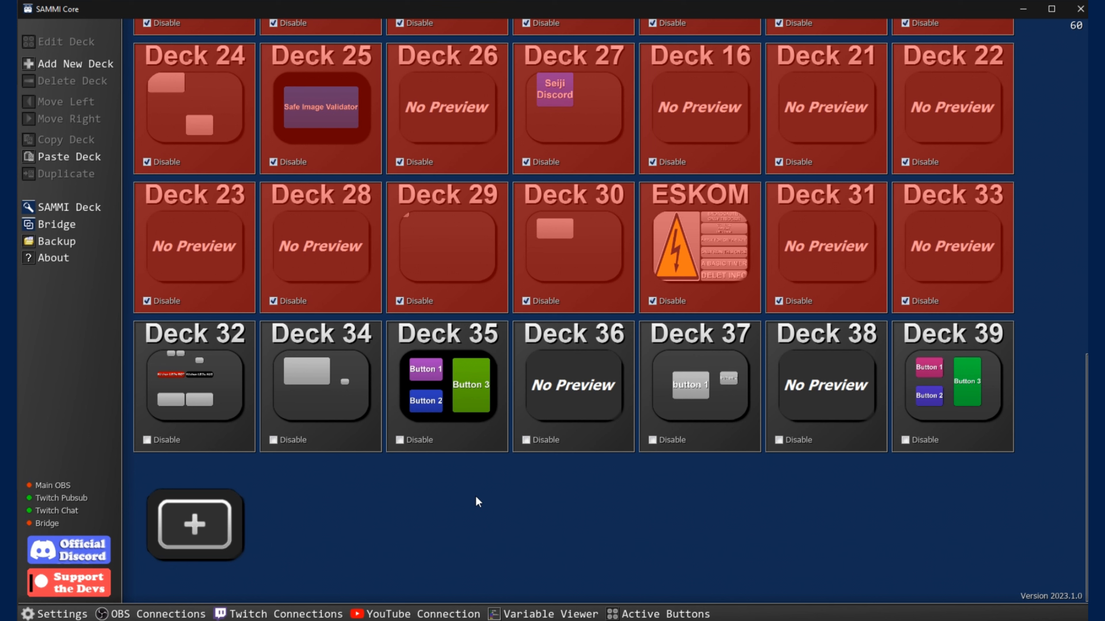
pyautogui.click(549, 617)
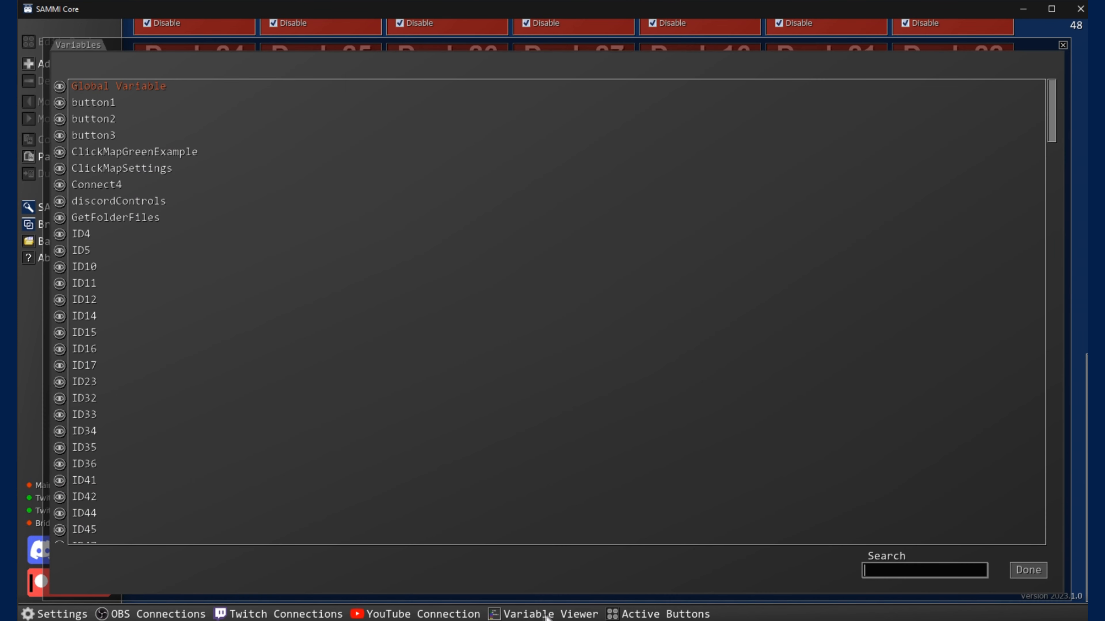
pyautogui.click(1028, 570)
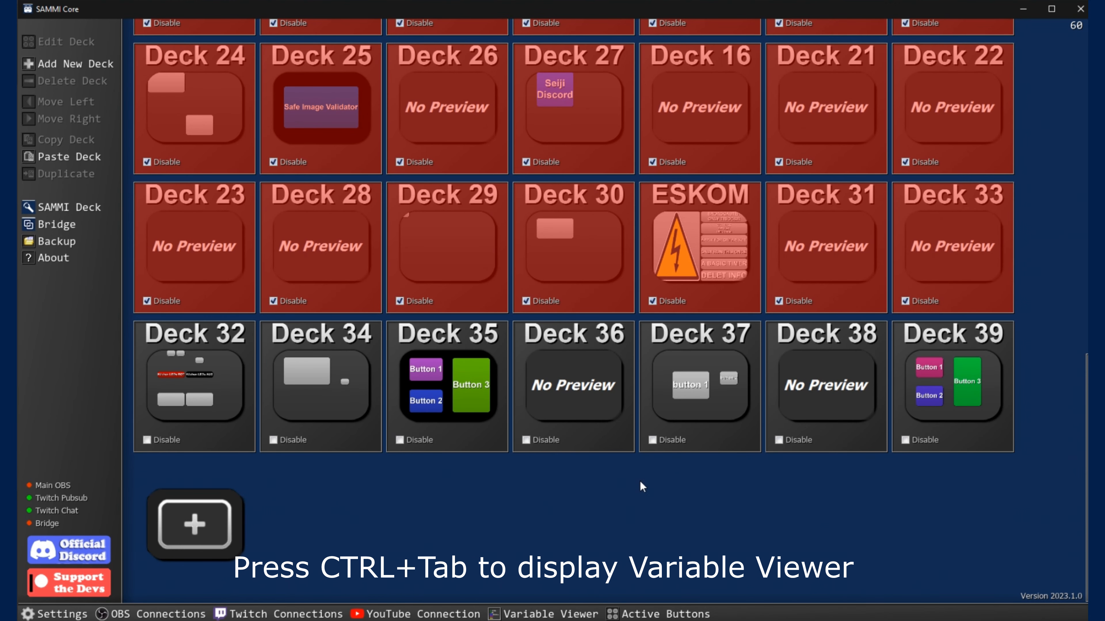
pyautogui.hotkey('ctrl', 'Tab')
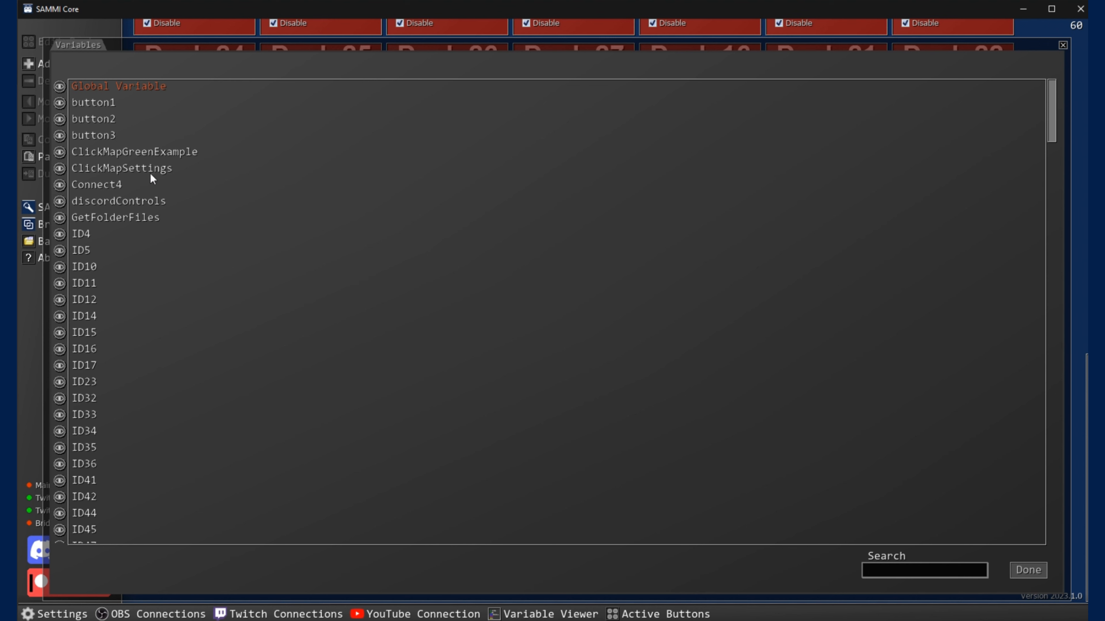
pyautogui.click(61, 85)
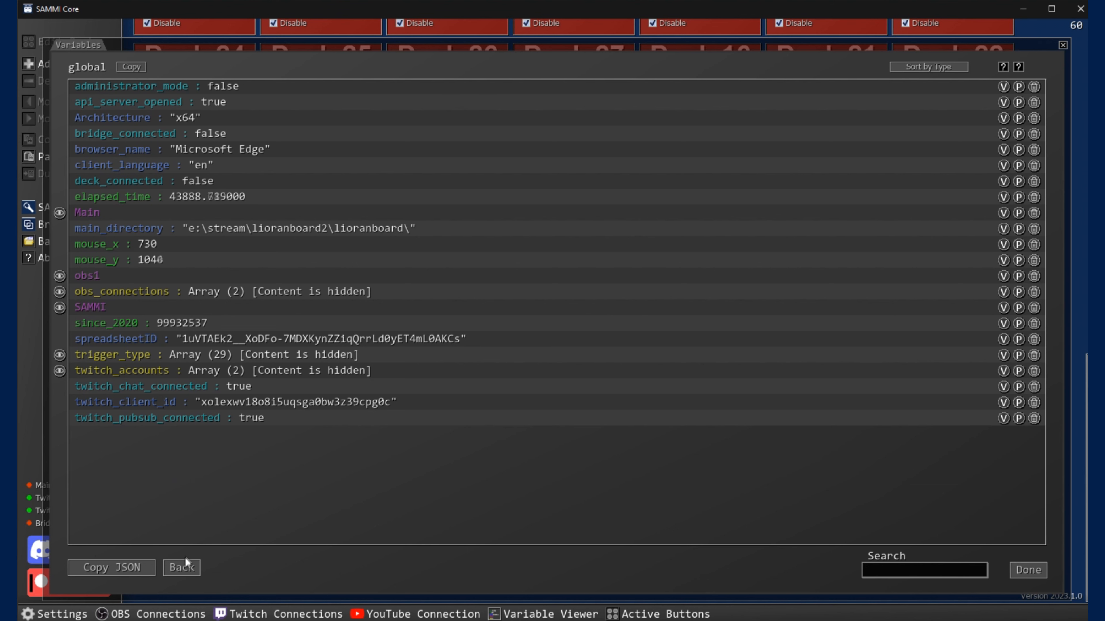
pyautogui.click(182, 568)
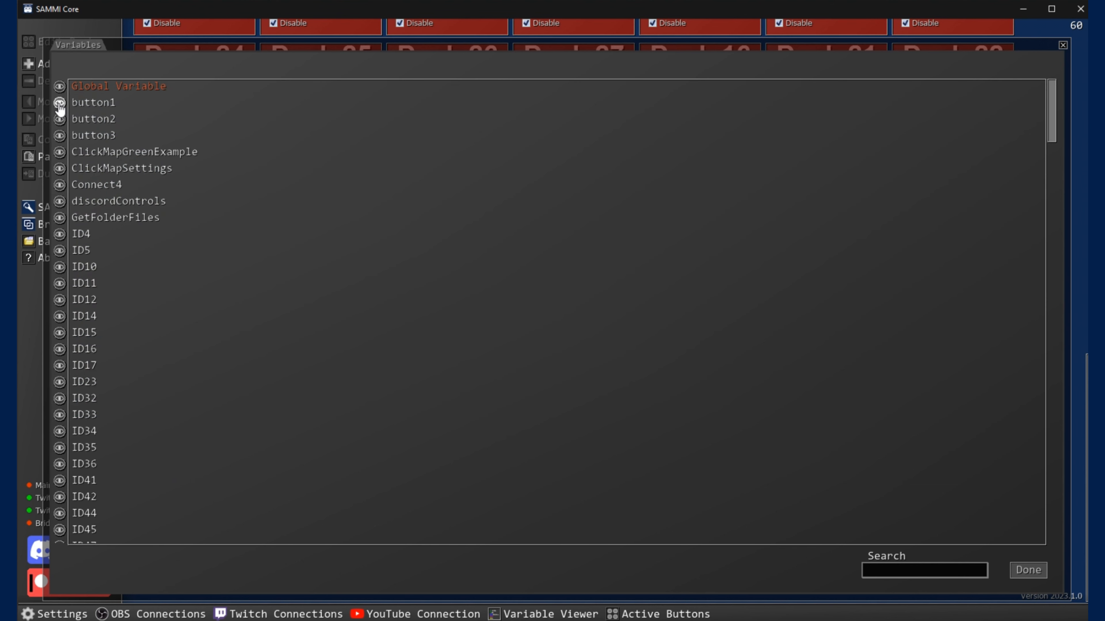
# Examine the spotify button's variables further down the list, then close the viewer and reopen Deck 37 for editing
pyautogui.moveTo(1049, 135); pyautogui.dragTo(1049, 544)
pyautogui.click(61, 260)
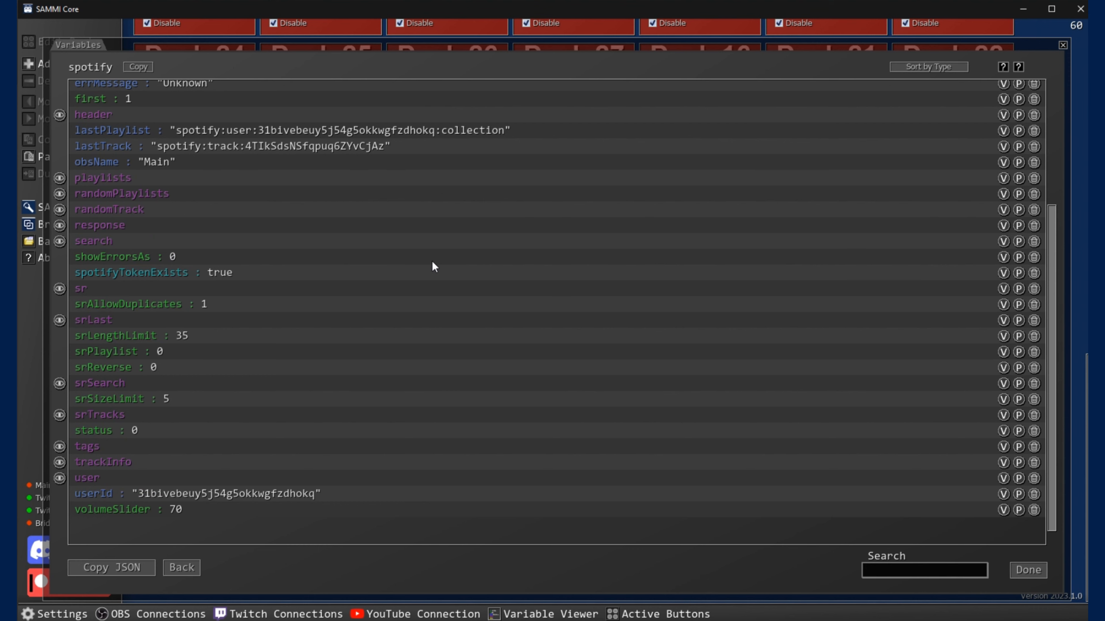
pyautogui.click(1027, 571)
pyautogui.doubleClick(666, 358)
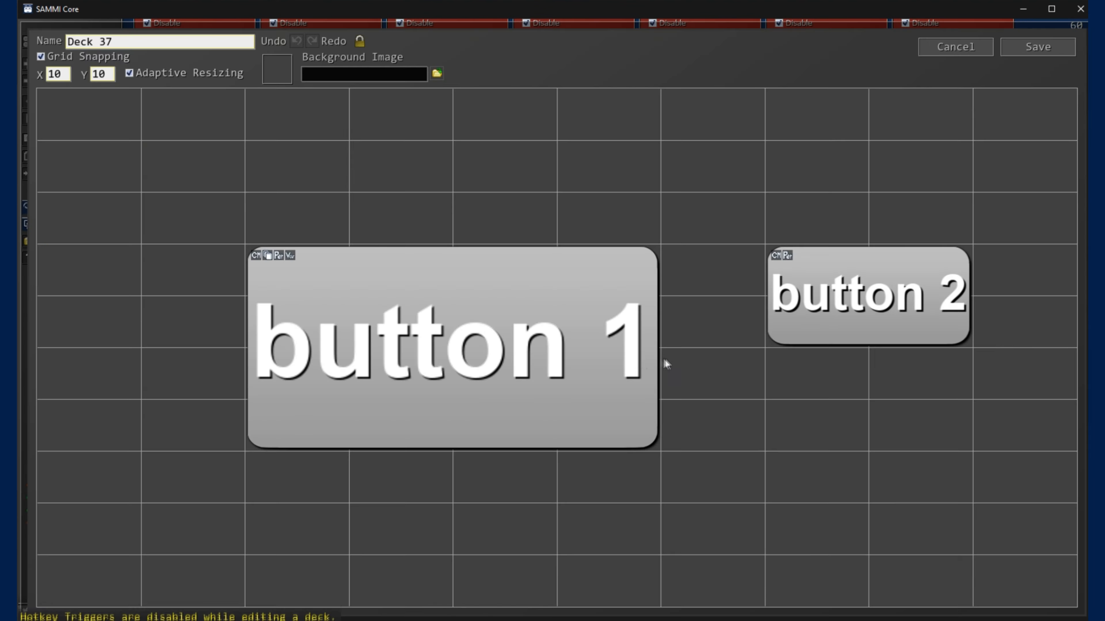
# Open button 1's commands, then switch to the SAMMI documentation and open the Variables page of its Commands section
pyautogui.doubleClick(455, 275)
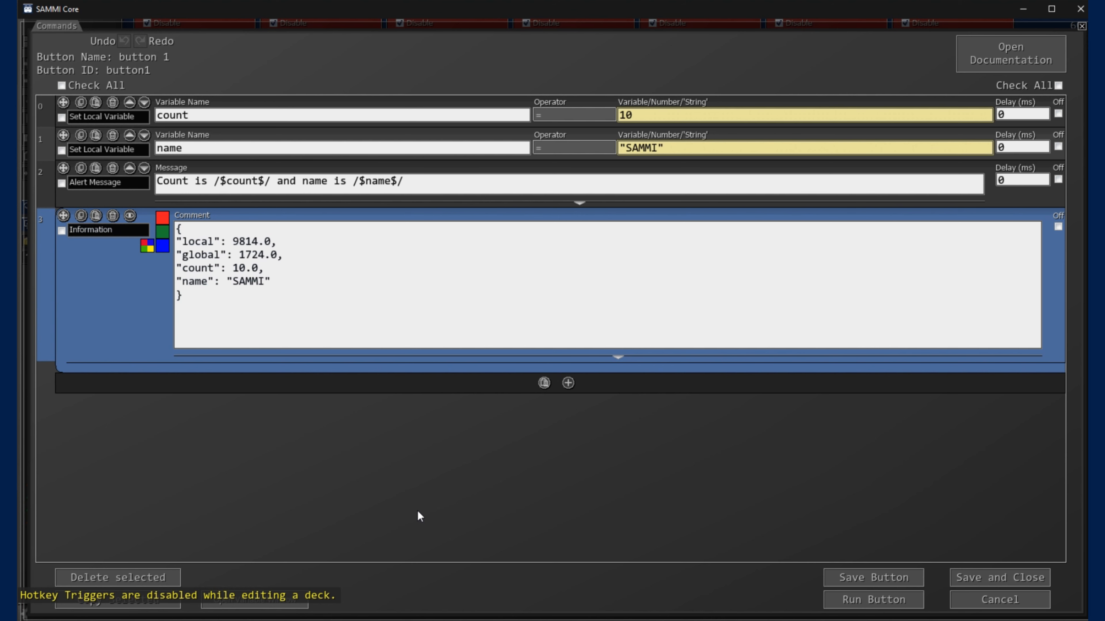
pyautogui.hotkey('ctrl', 'e')
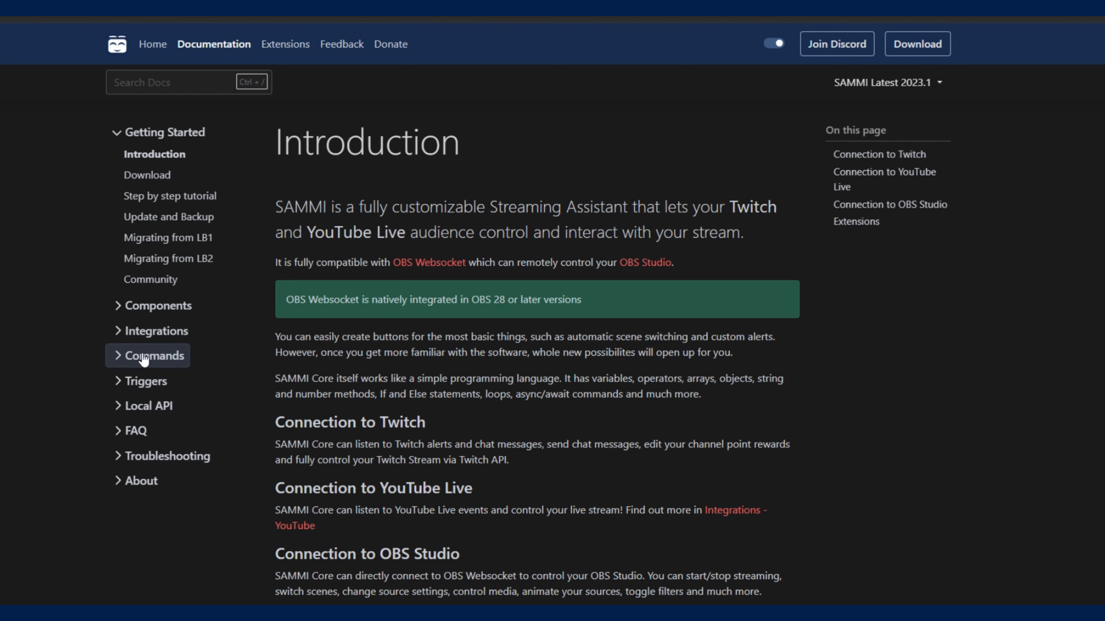
pyautogui.click(105, 347)
pyautogui.scroll(-1, 99, 338)
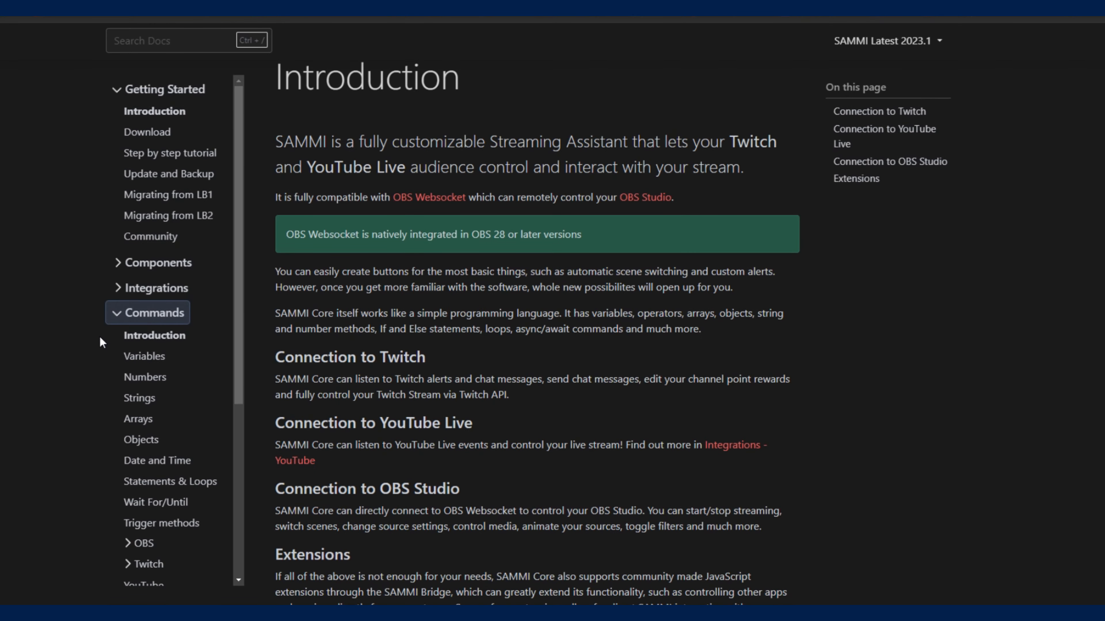
pyautogui.click(153, 357)
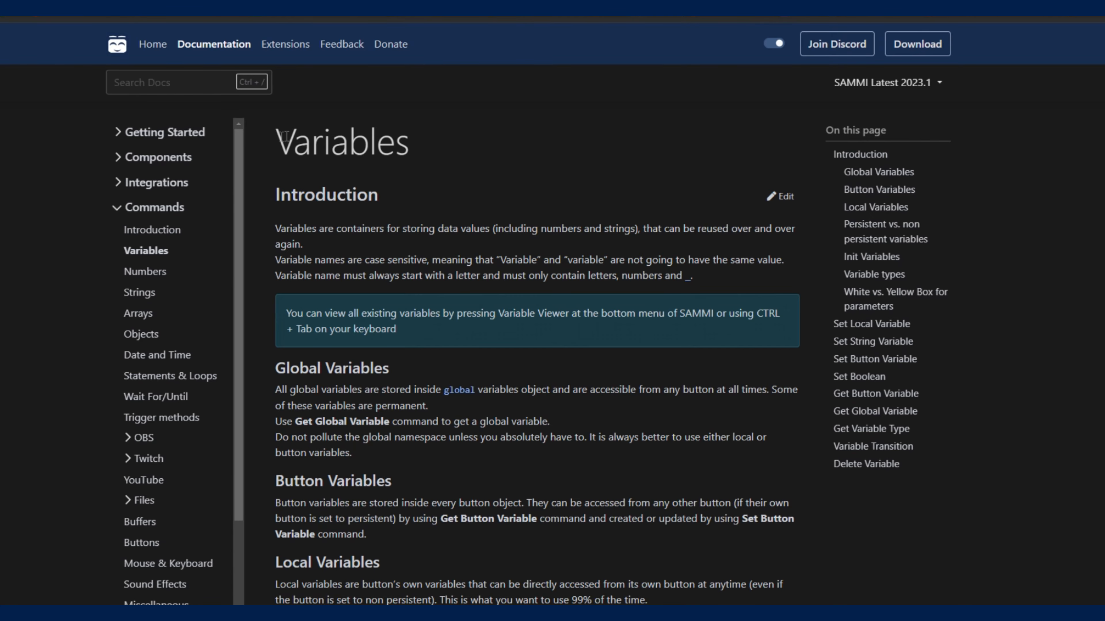
# Read through the Variables page from the introduction and global variables to init variables and variable types
pyautogui.scroll(-1, 425, 151)
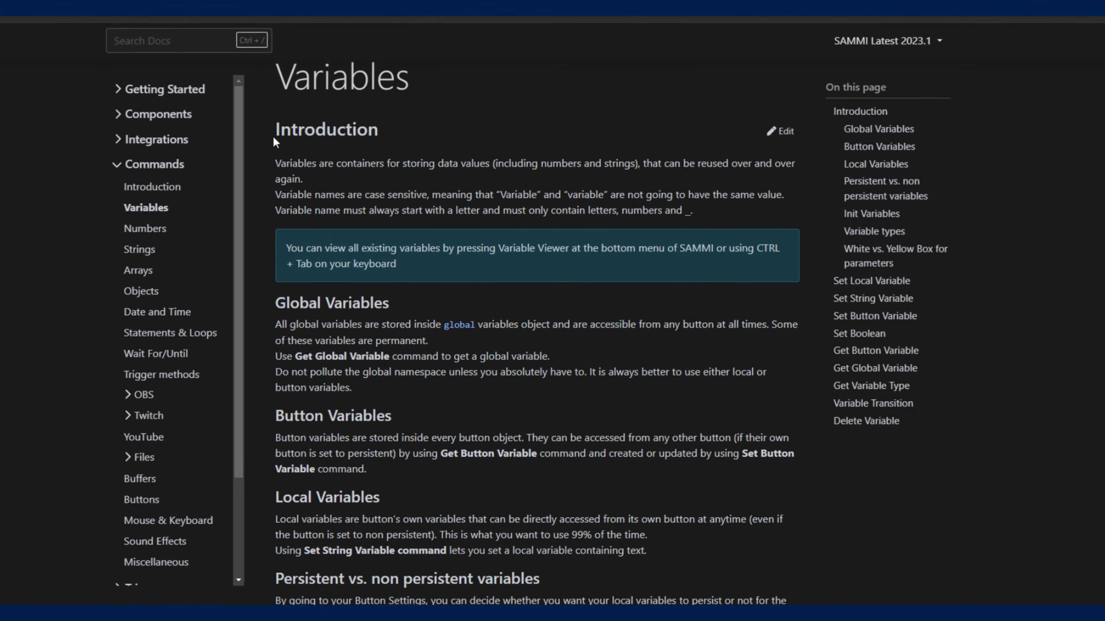
pyautogui.scroll(-2, 444, 156)
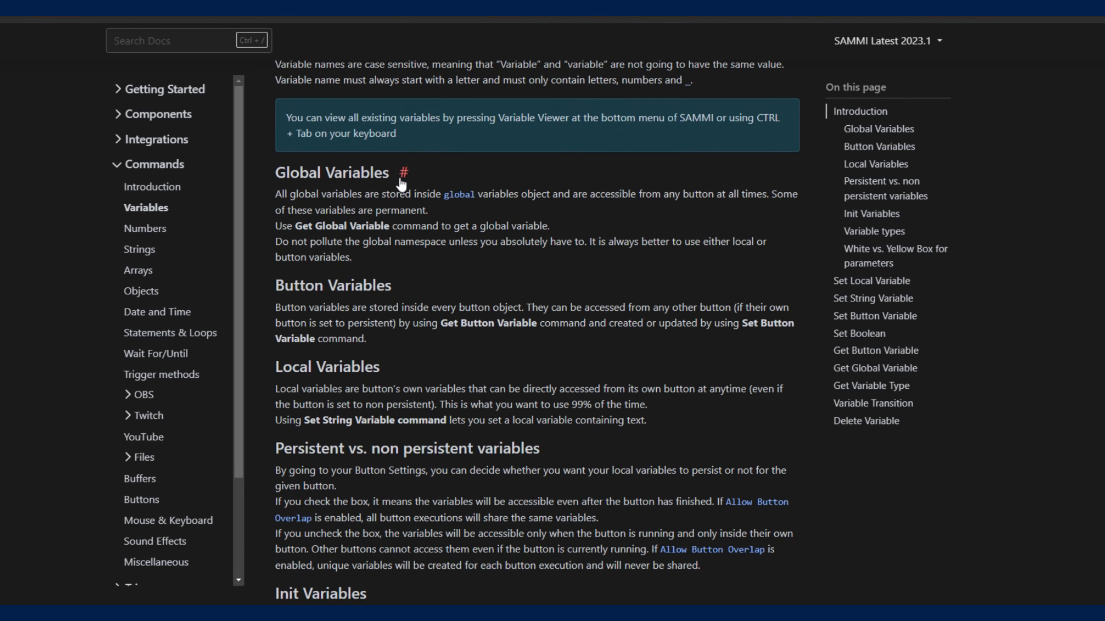
pyautogui.scroll(-3, 285, 257)
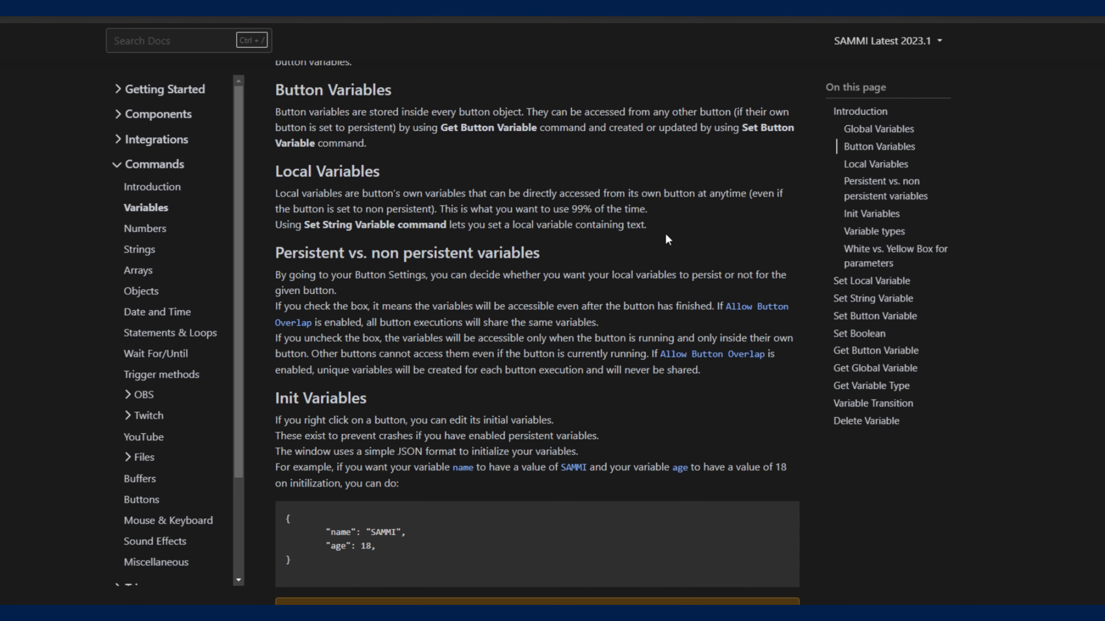
pyautogui.scroll(-3, 668, 257)
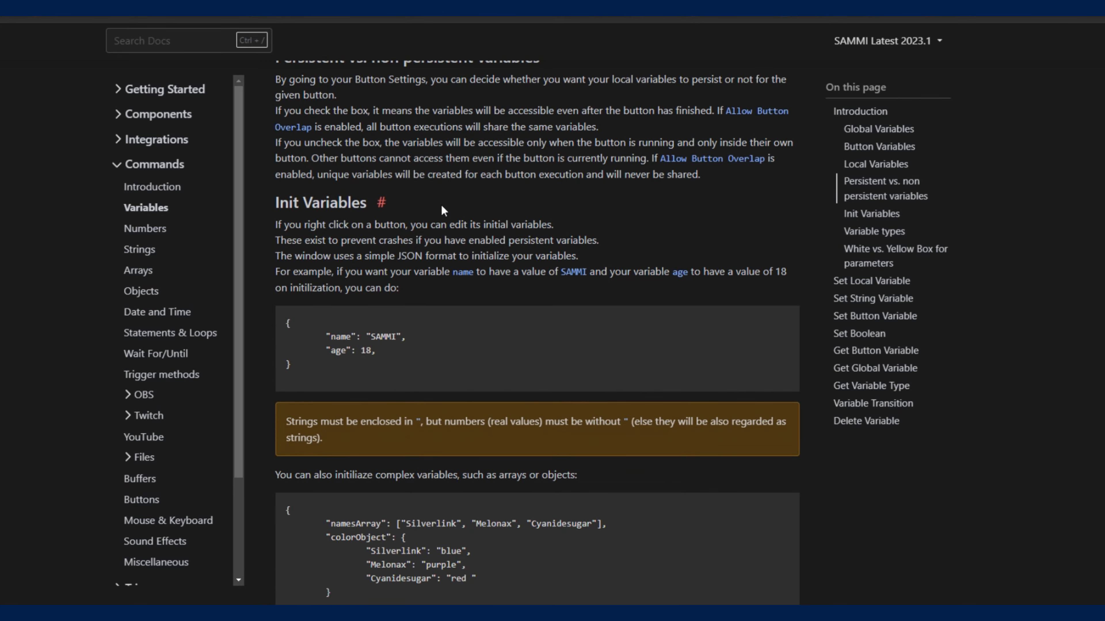
pyautogui.scroll(-10, 444, 204)
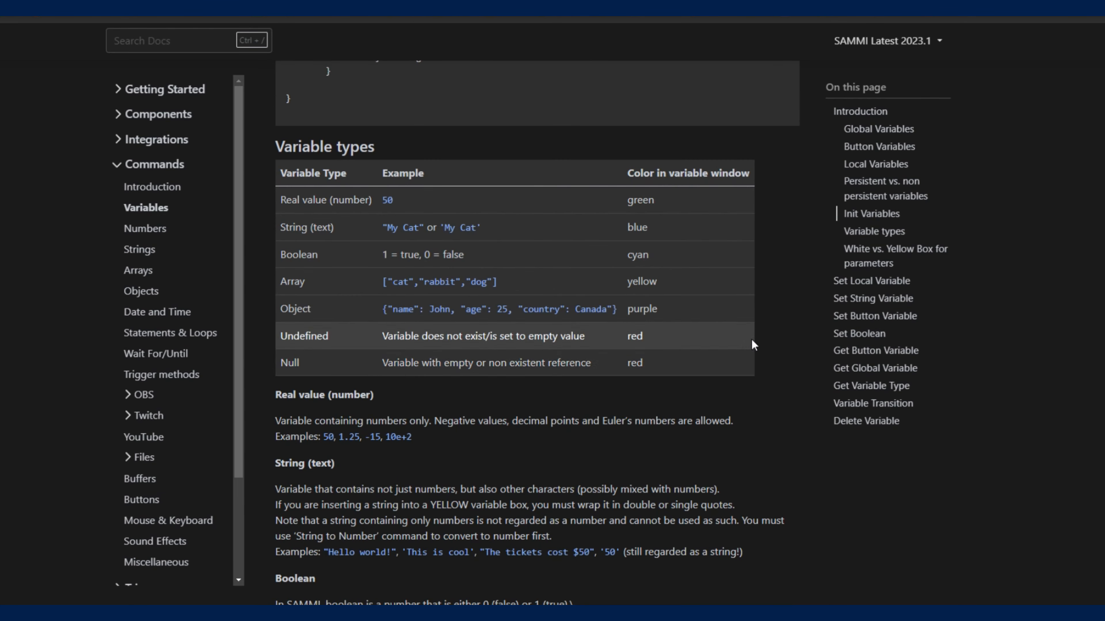
pyautogui.scroll(-8, 751, 338)
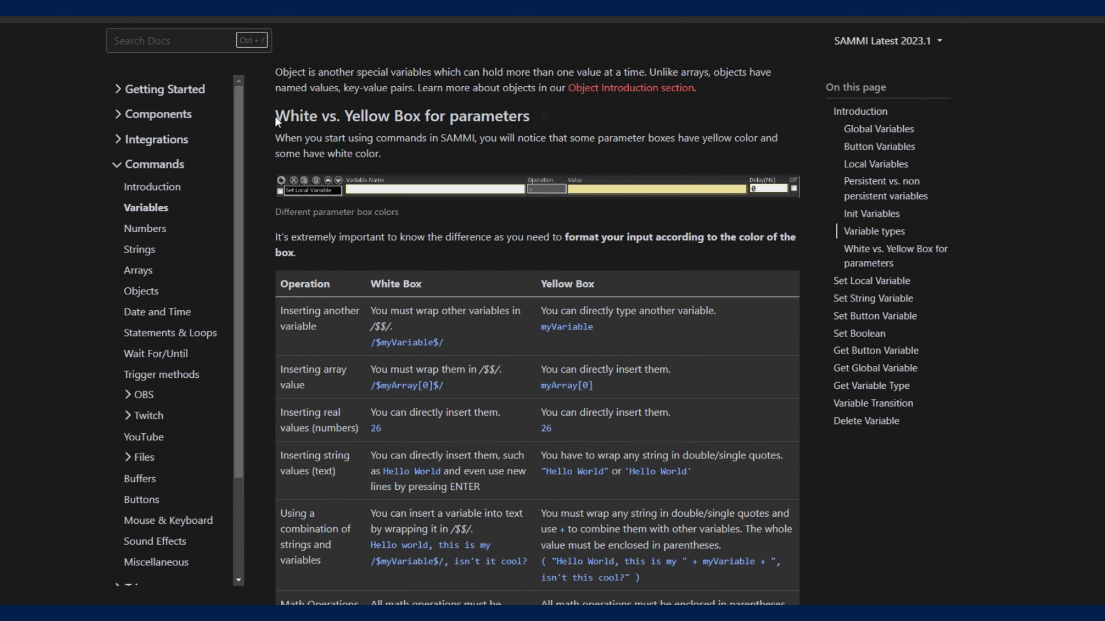
# Examine the White vs. Yellow Box for parameters section and its table of input formats, including math operations
pyautogui.moveTo(276, 116); pyautogui.dragTo(427, 116)
pyautogui.click(339, 115)
pyautogui.scroll(-2, 672, 170)
pyautogui.scroll(-3, 428, 207)
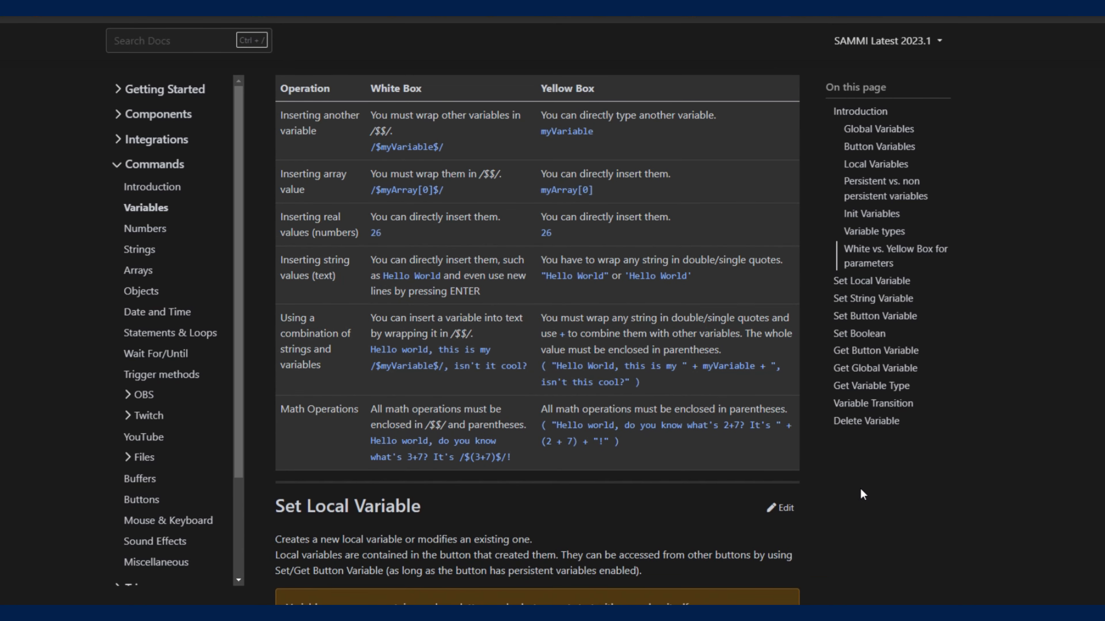
pyautogui.scroll(1, 468, 498)
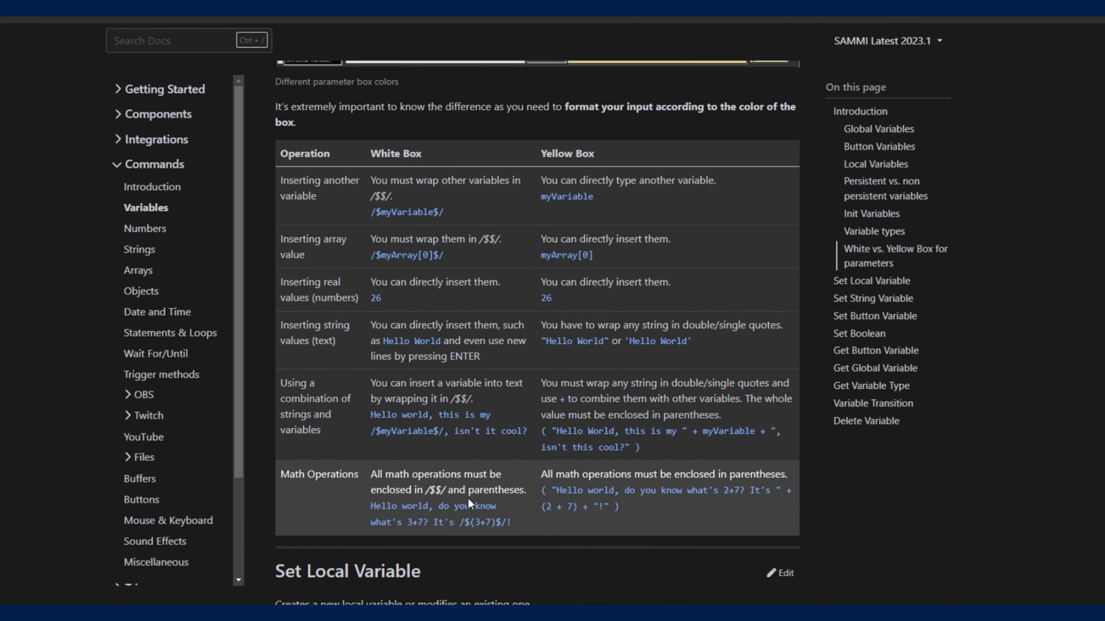